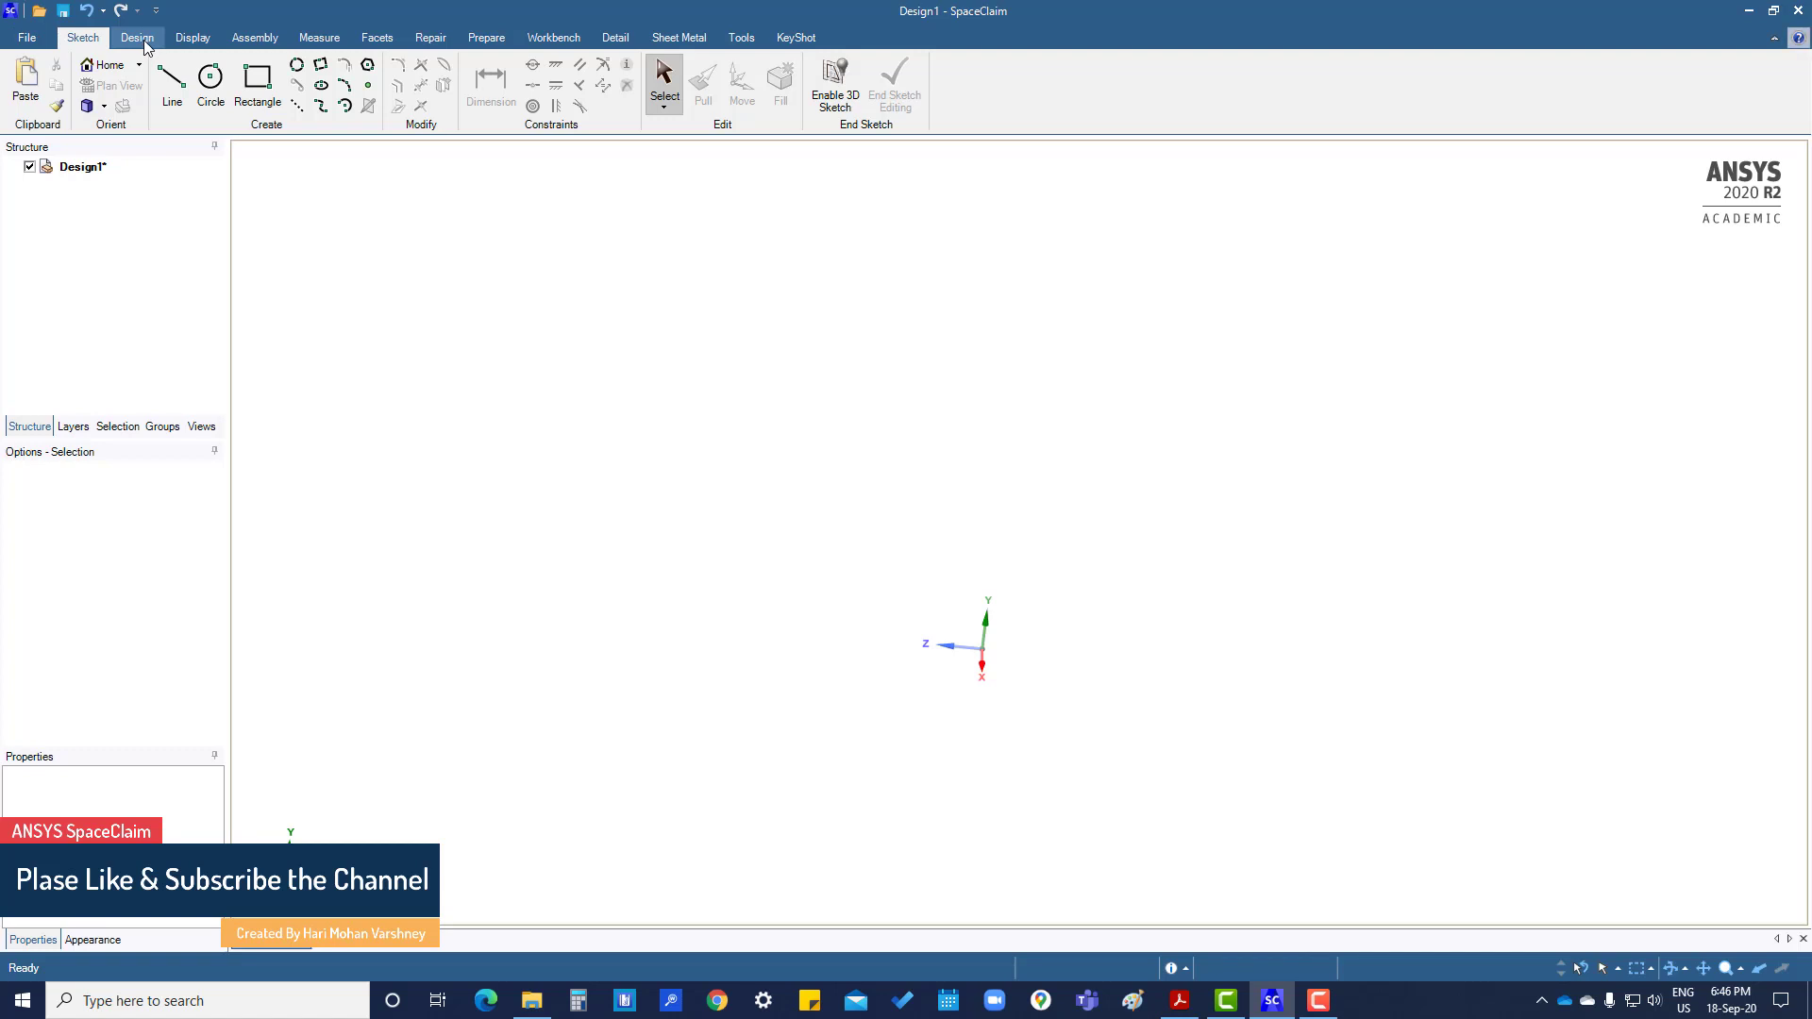
Step: Start a sketch on the XZ plane, perpendicular to the Y axis, and view it in plan
{"action": "left_click", "coordinate": [142, 40]}
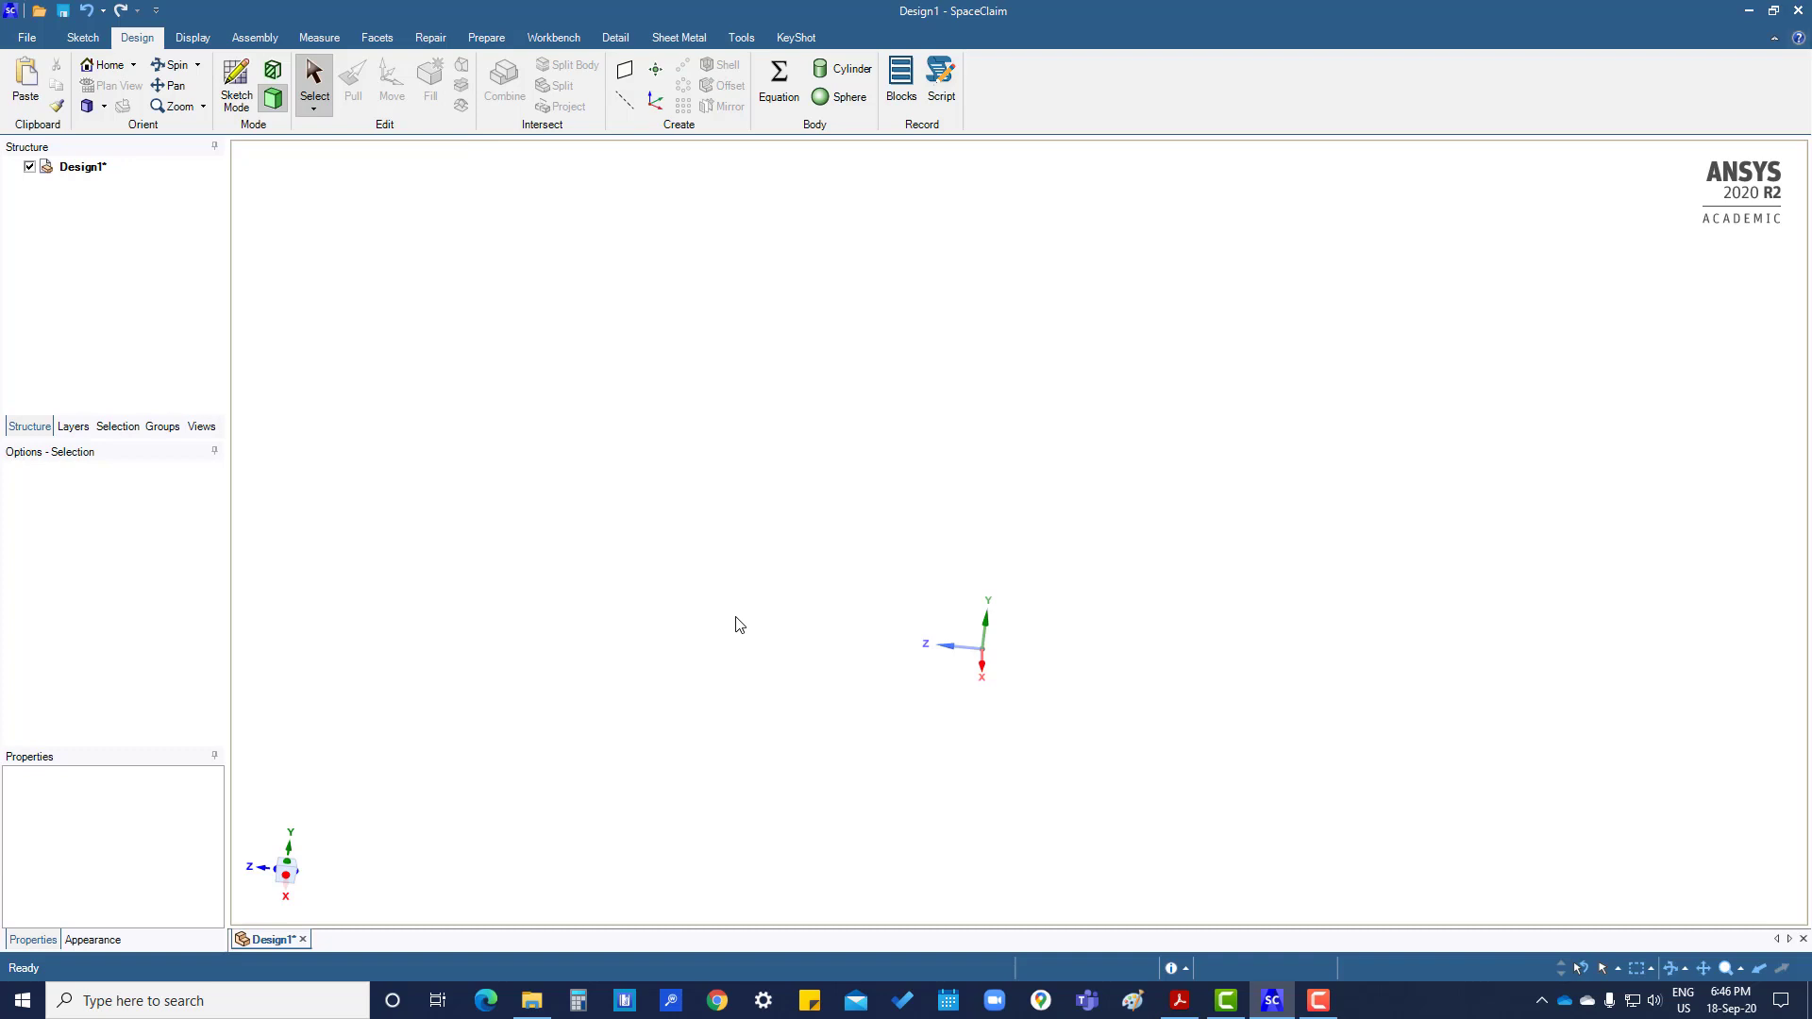
{"action": "key", "text": "k"}
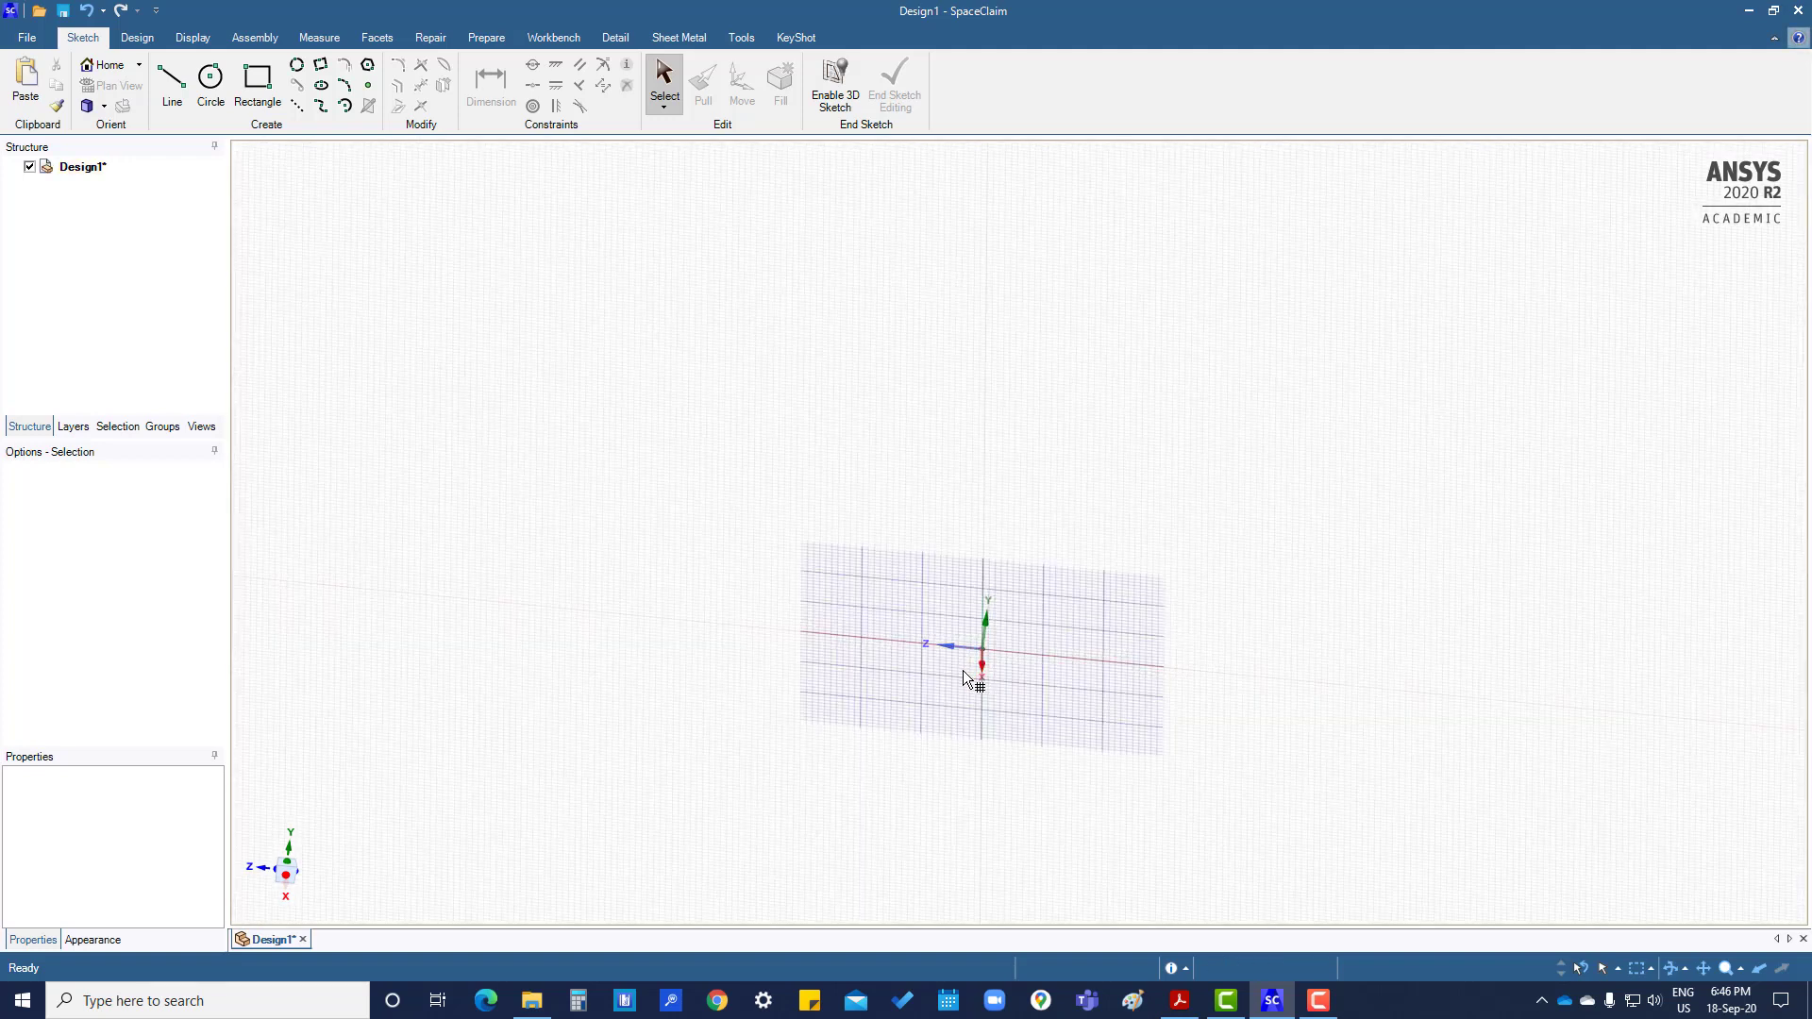
{"action": "left_click", "coordinate": [986, 623]}
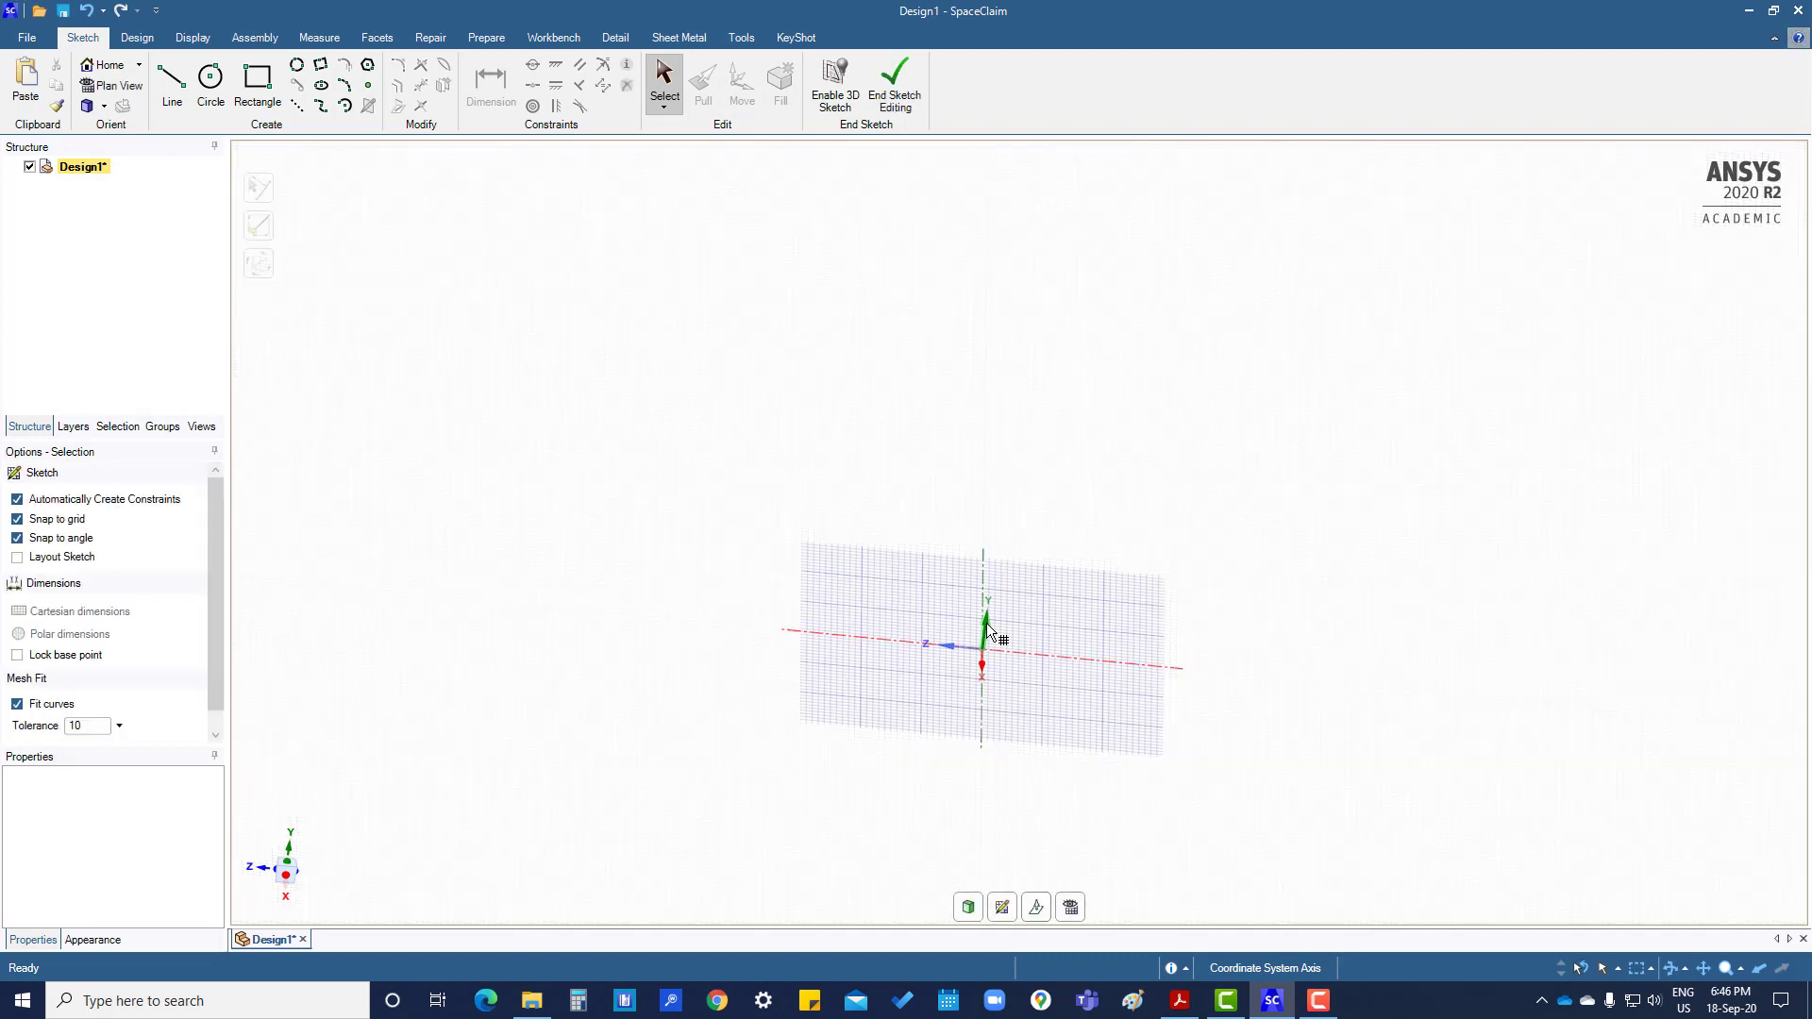
{"action": "left_click", "coordinate": [1070, 907]}
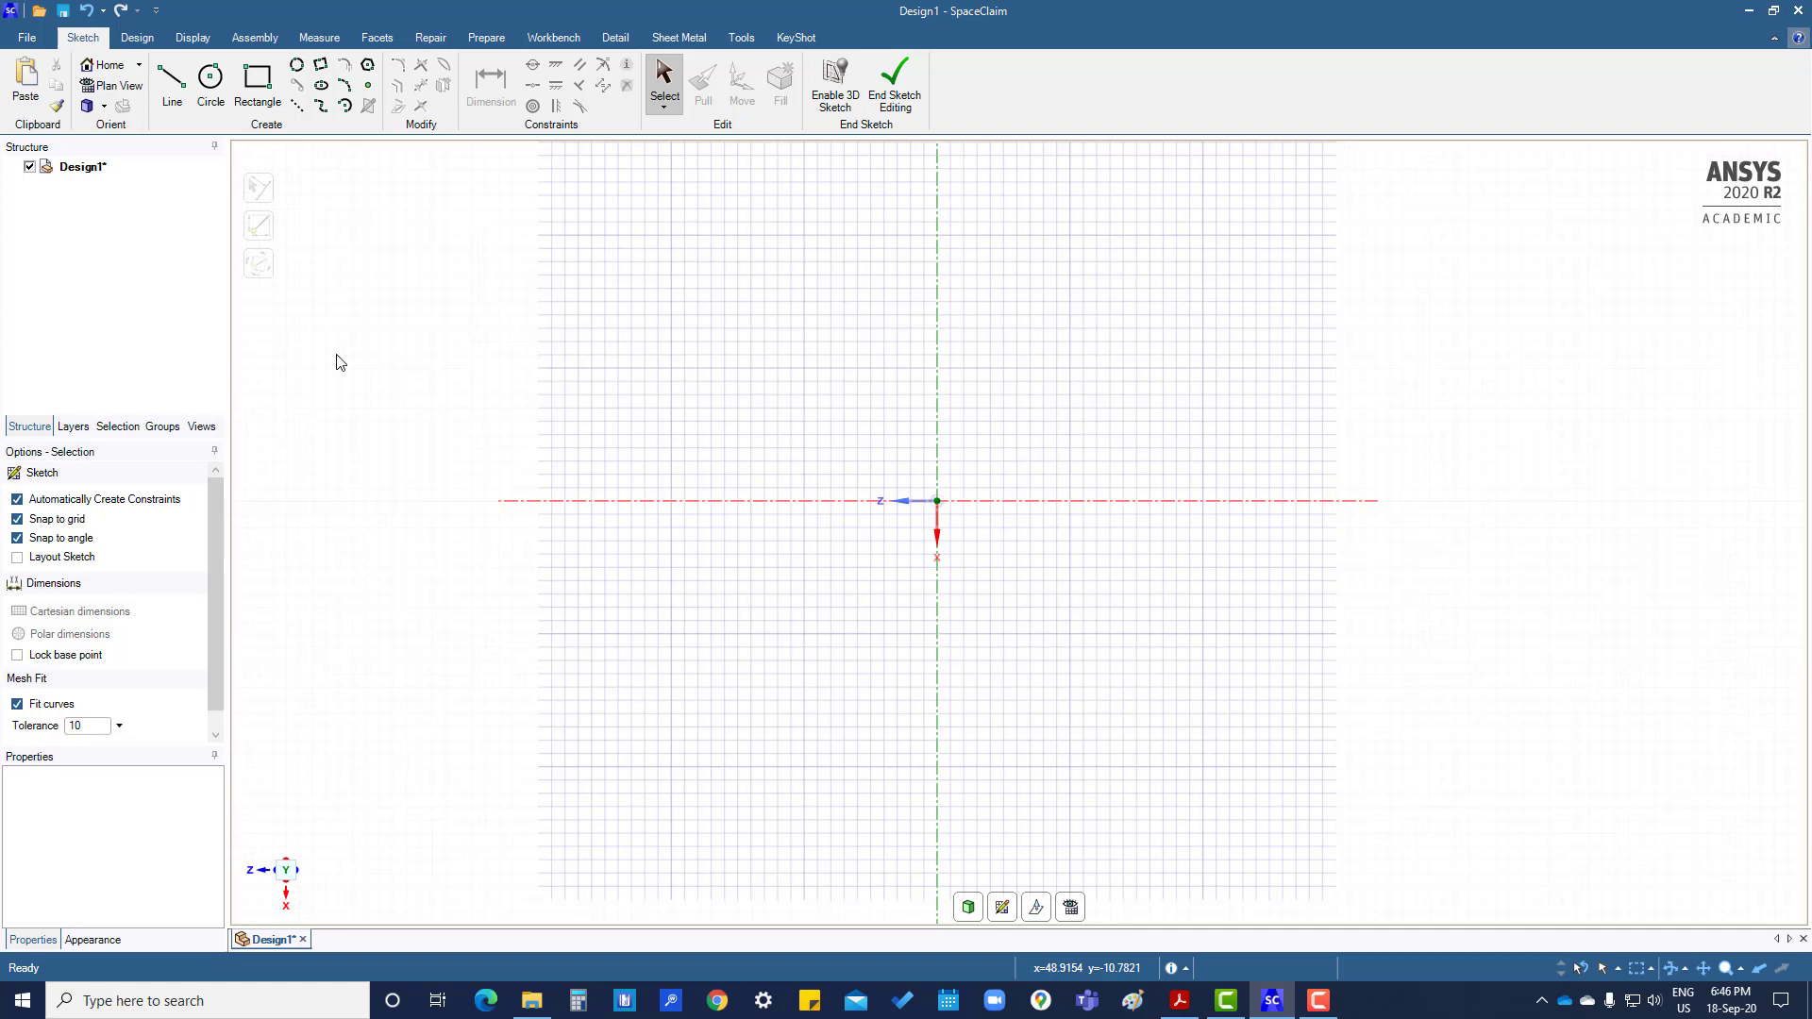
Step: Sketch a rectangle 50 mm wide and 30 mm high with one corner at the origin
{"action": "left_click", "coordinate": [269, 90]}
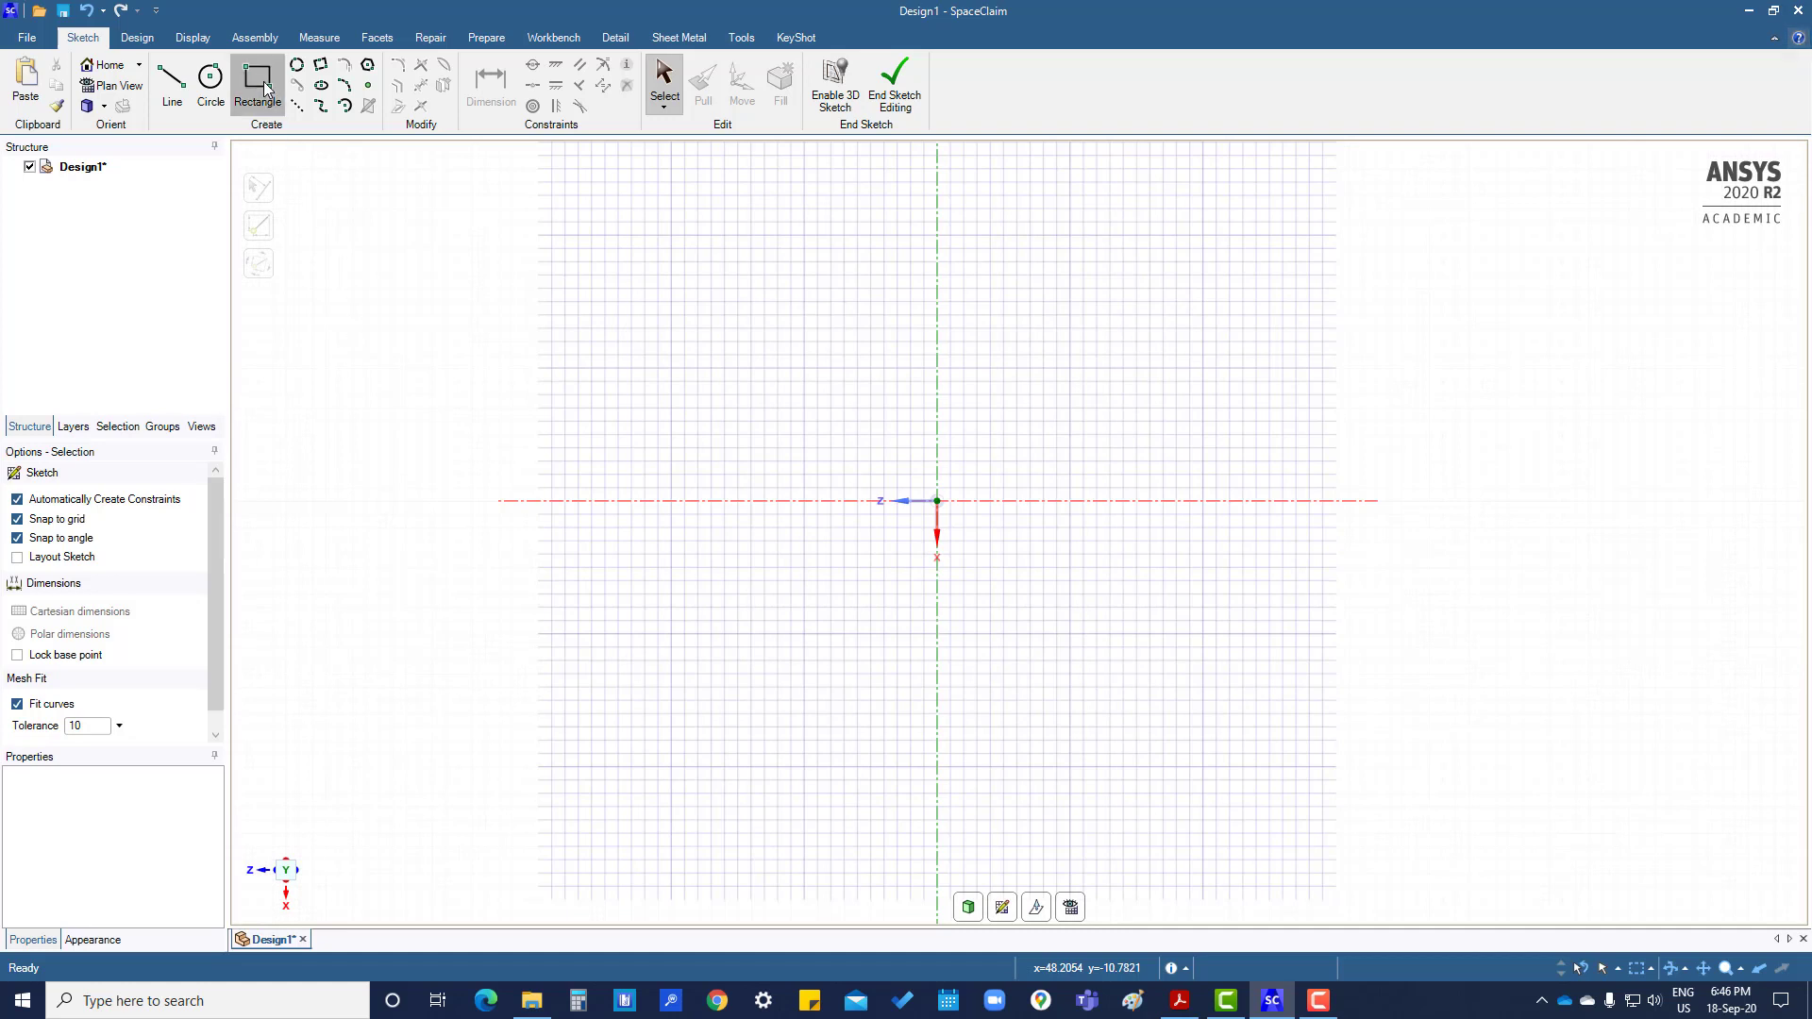
{"action": "left_click", "coordinate": [937, 500]}
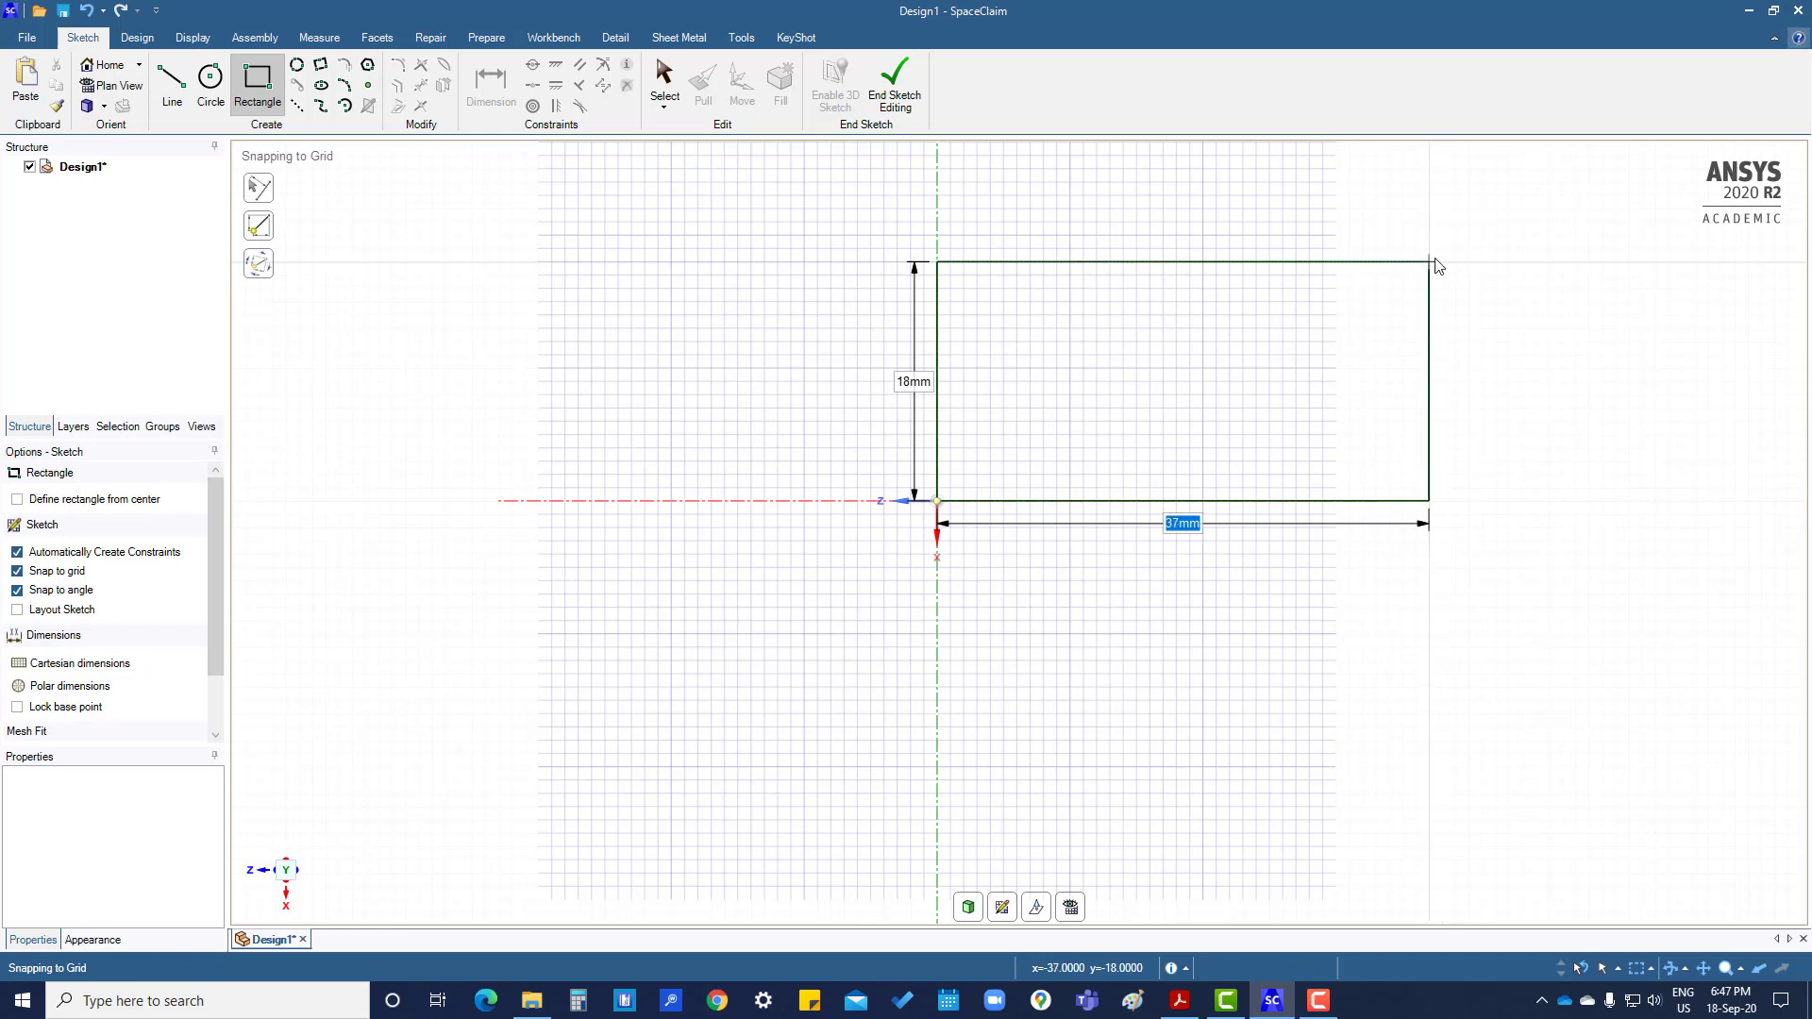
{"action": "type", "text": "5"}
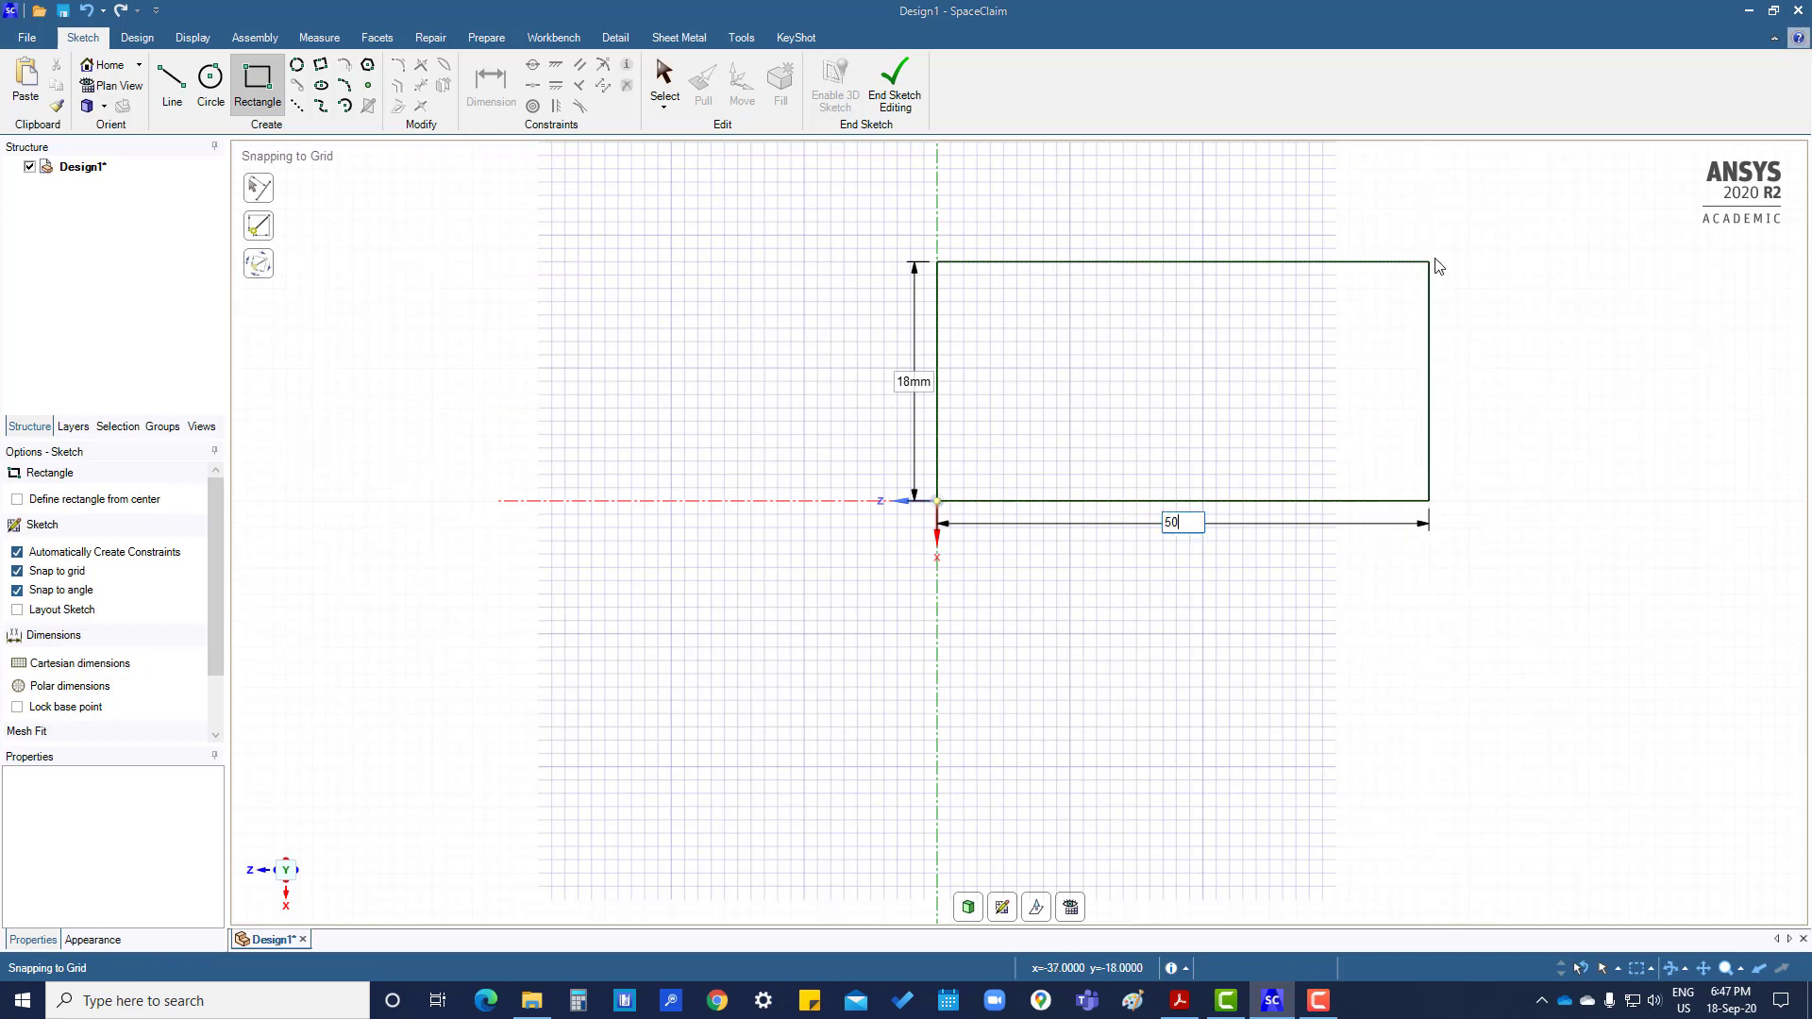
{"action": "type", "text": "0"}
{"action": "key", "text": "Tab"}
{"action": "type", "text": "30"}
{"action": "key", "text": "Return"}
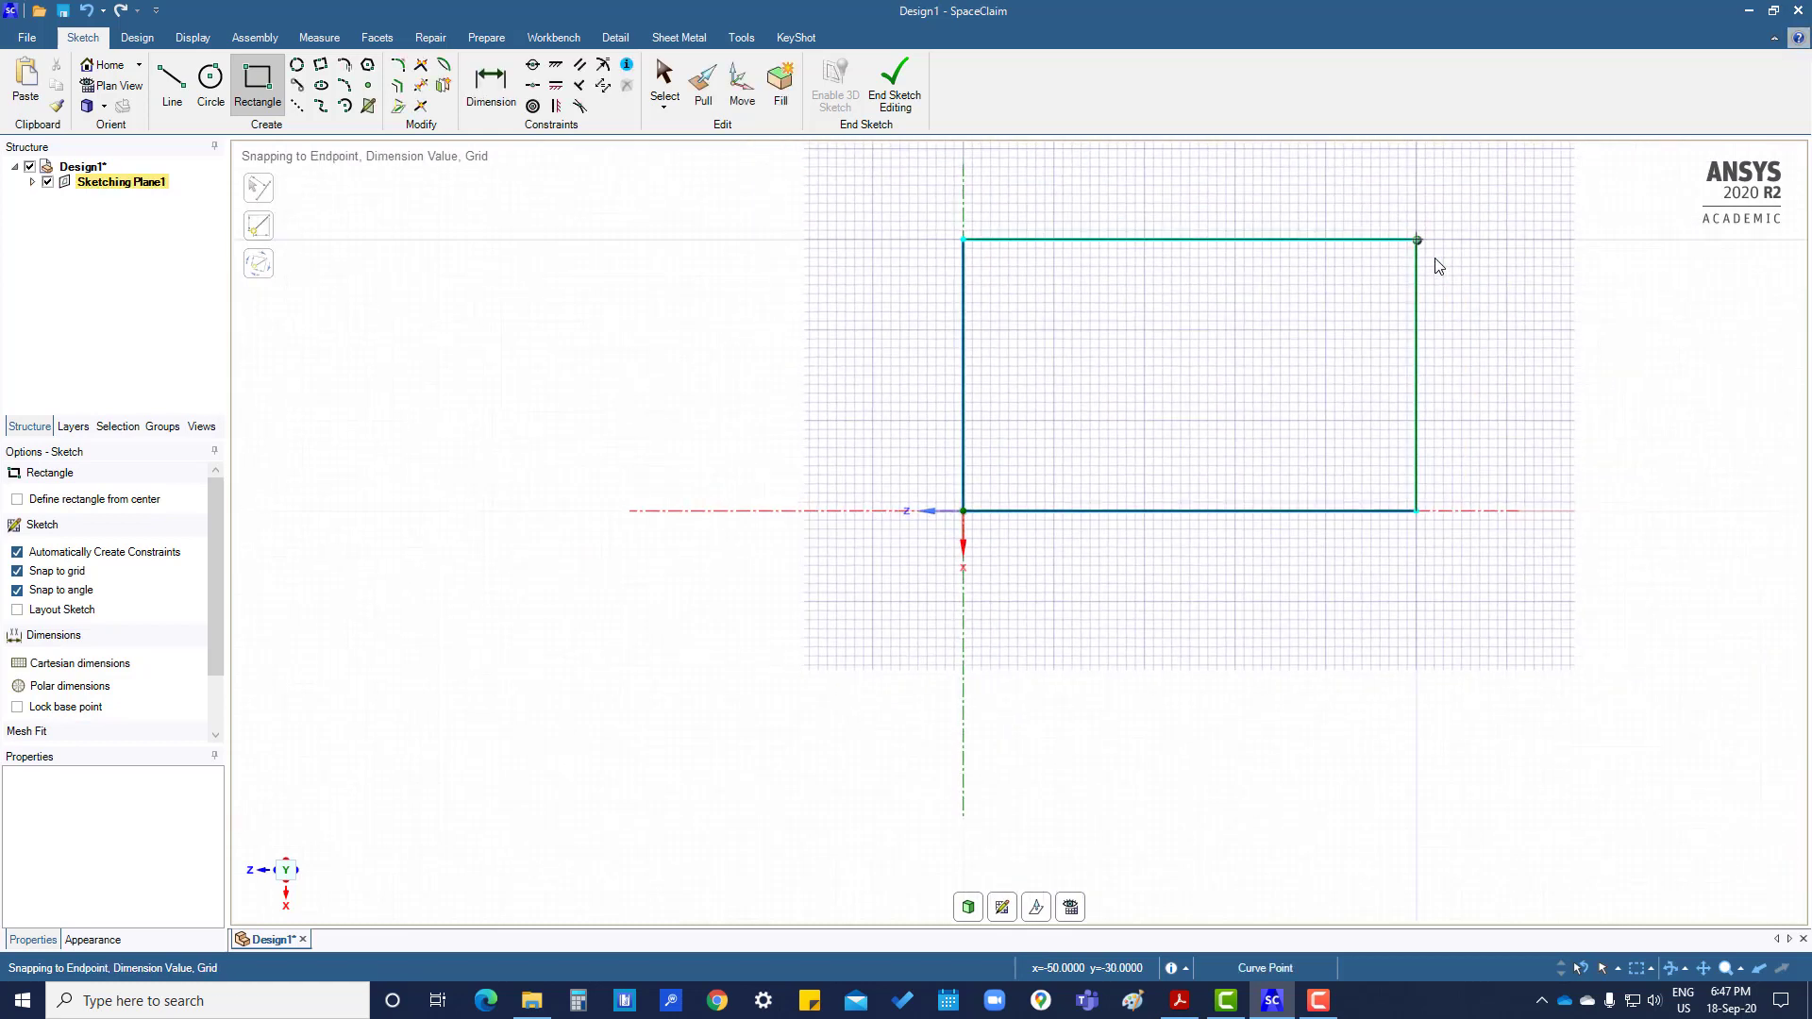
Step: Dimension the rectangle's width along its upper edge and its height along the edge opposite the origin
{"action": "left_click", "coordinate": [491, 83]}
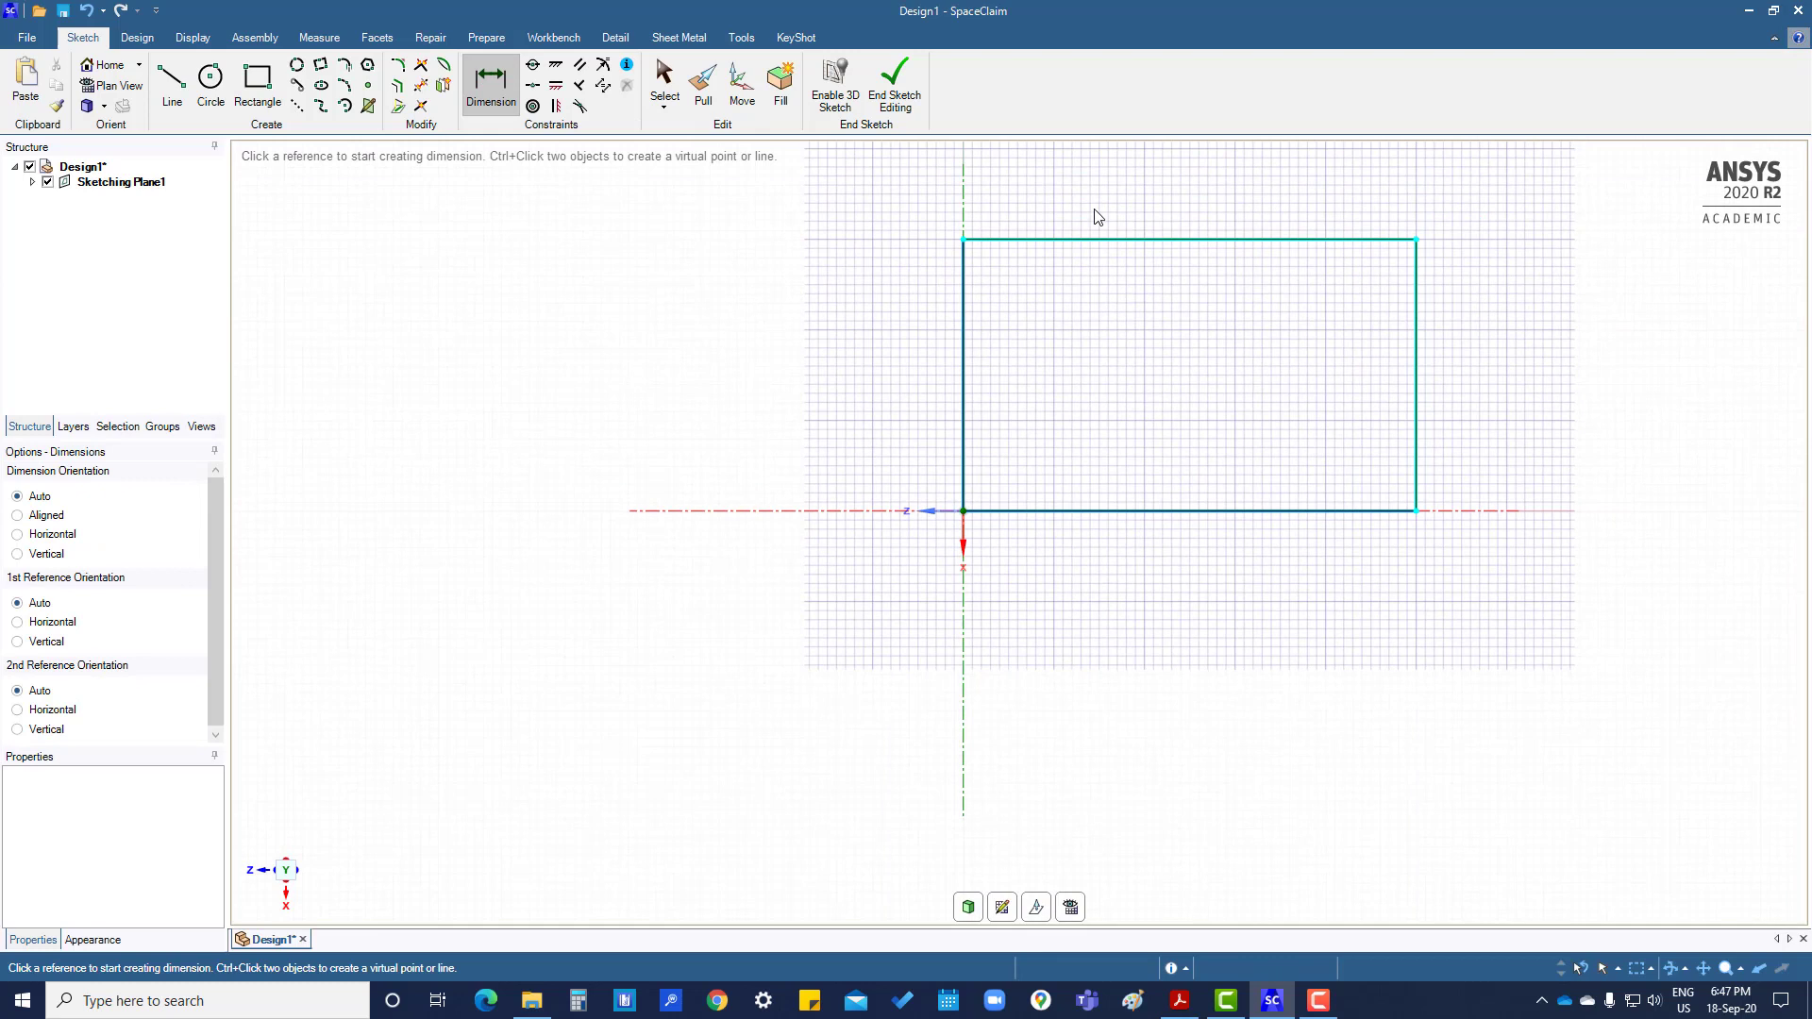
{"action": "left_click", "coordinate": [1137, 248]}
{"action": "left_click", "coordinate": [1137, 202]}
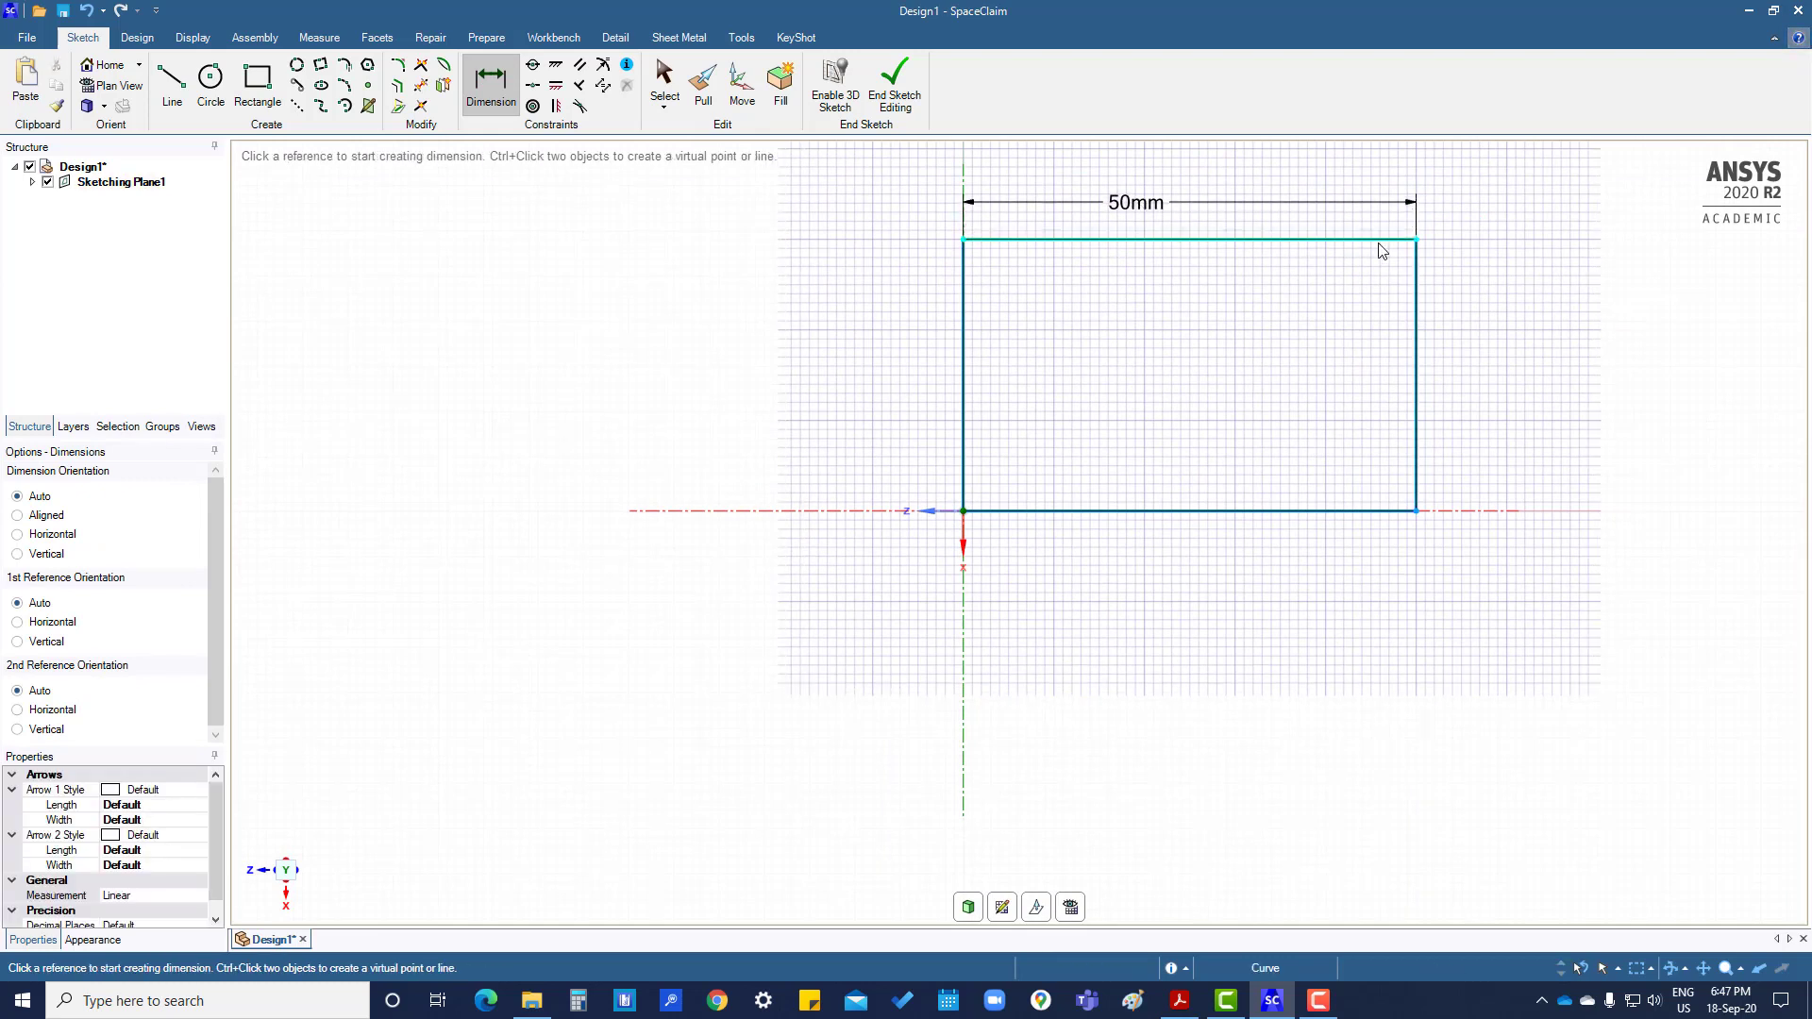
{"action": "left_click", "coordinate": [1419, 321]}
{"action": "left_click", "coordinate": [1477, 326]}
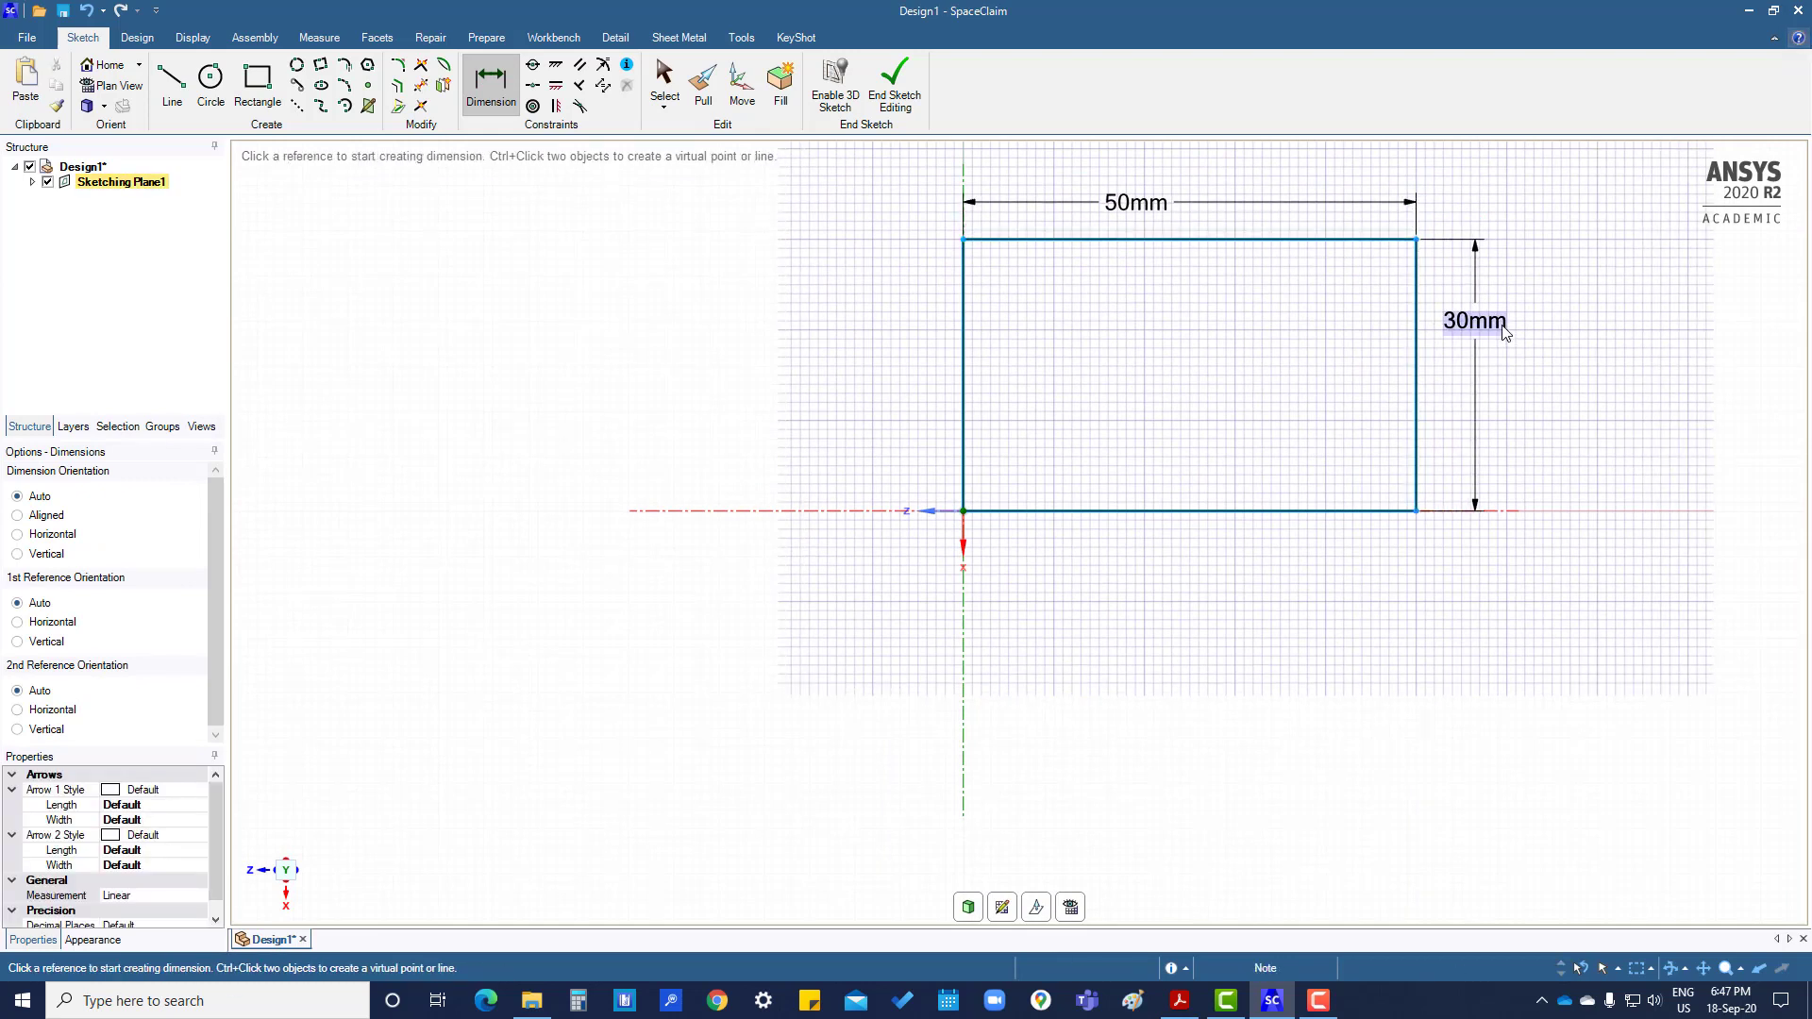
Step: Finish the sketch and pull the rectangular face upward 10 mm into a solid block
{"action": "left_click", "coordinate": [970, 908]}
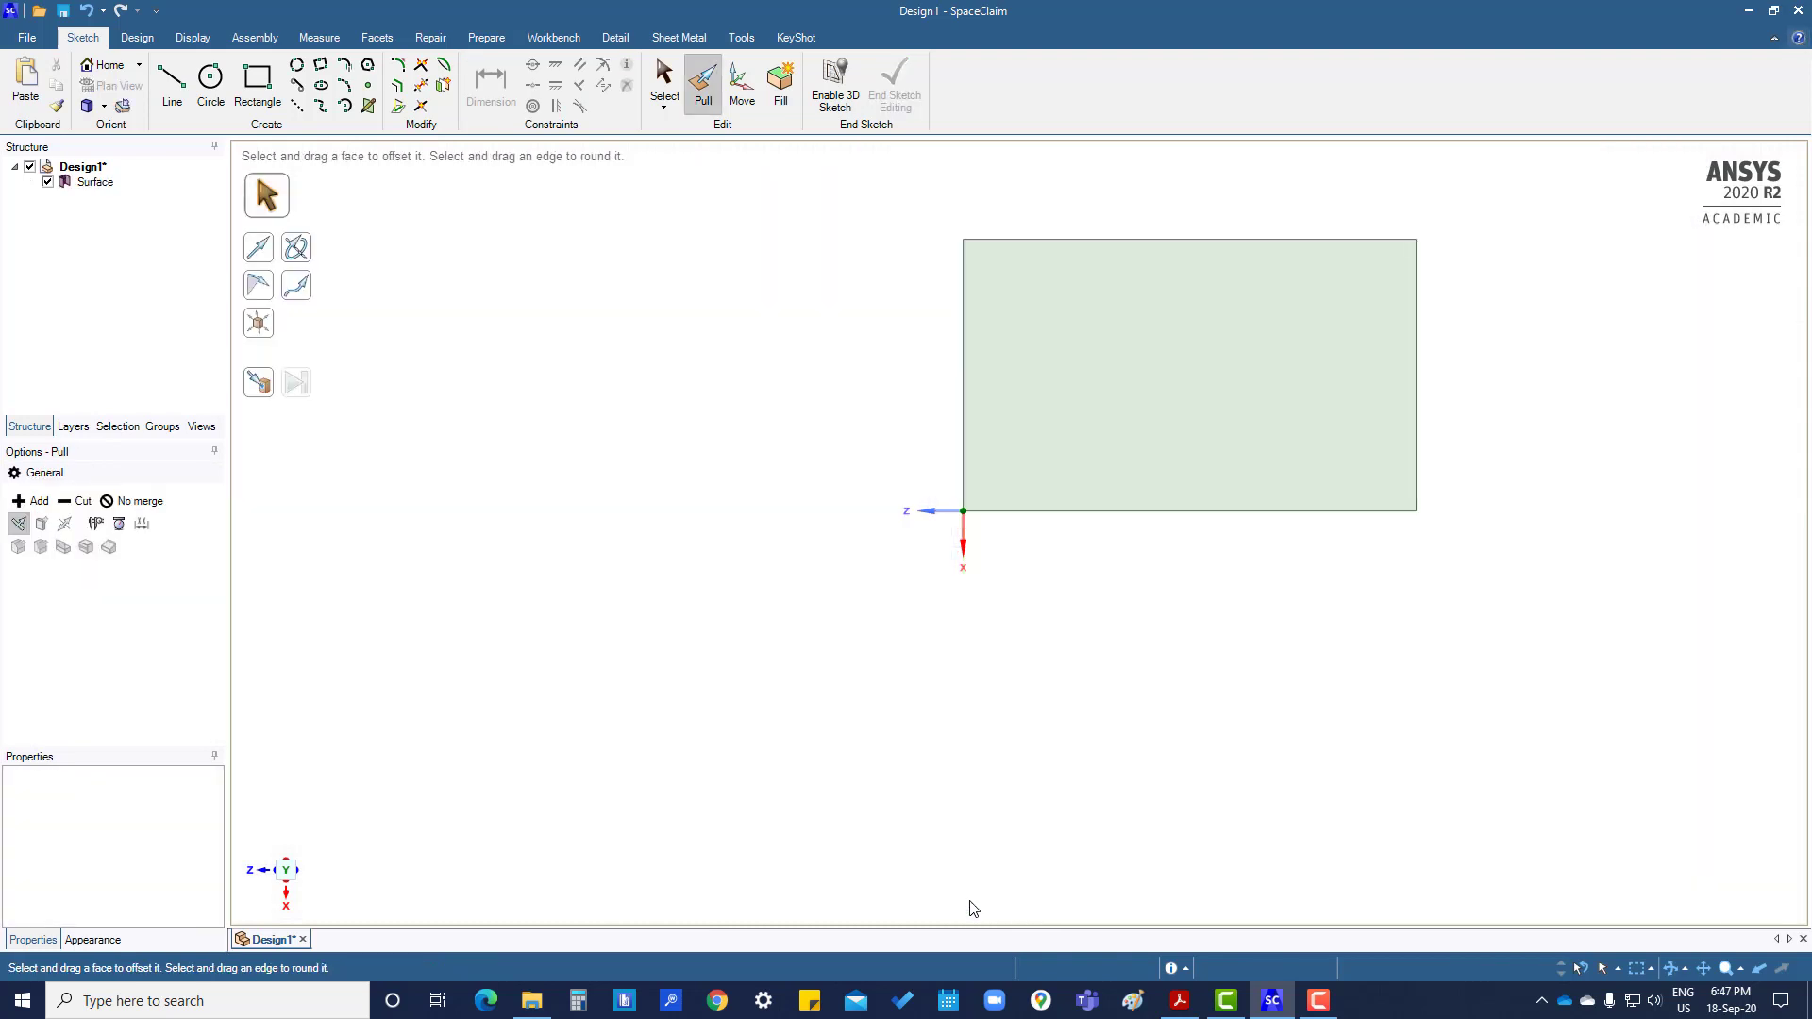
{"action": "middle_click_drag", "start_coordinate": [949, 813], "coordinate": [955, 606]}
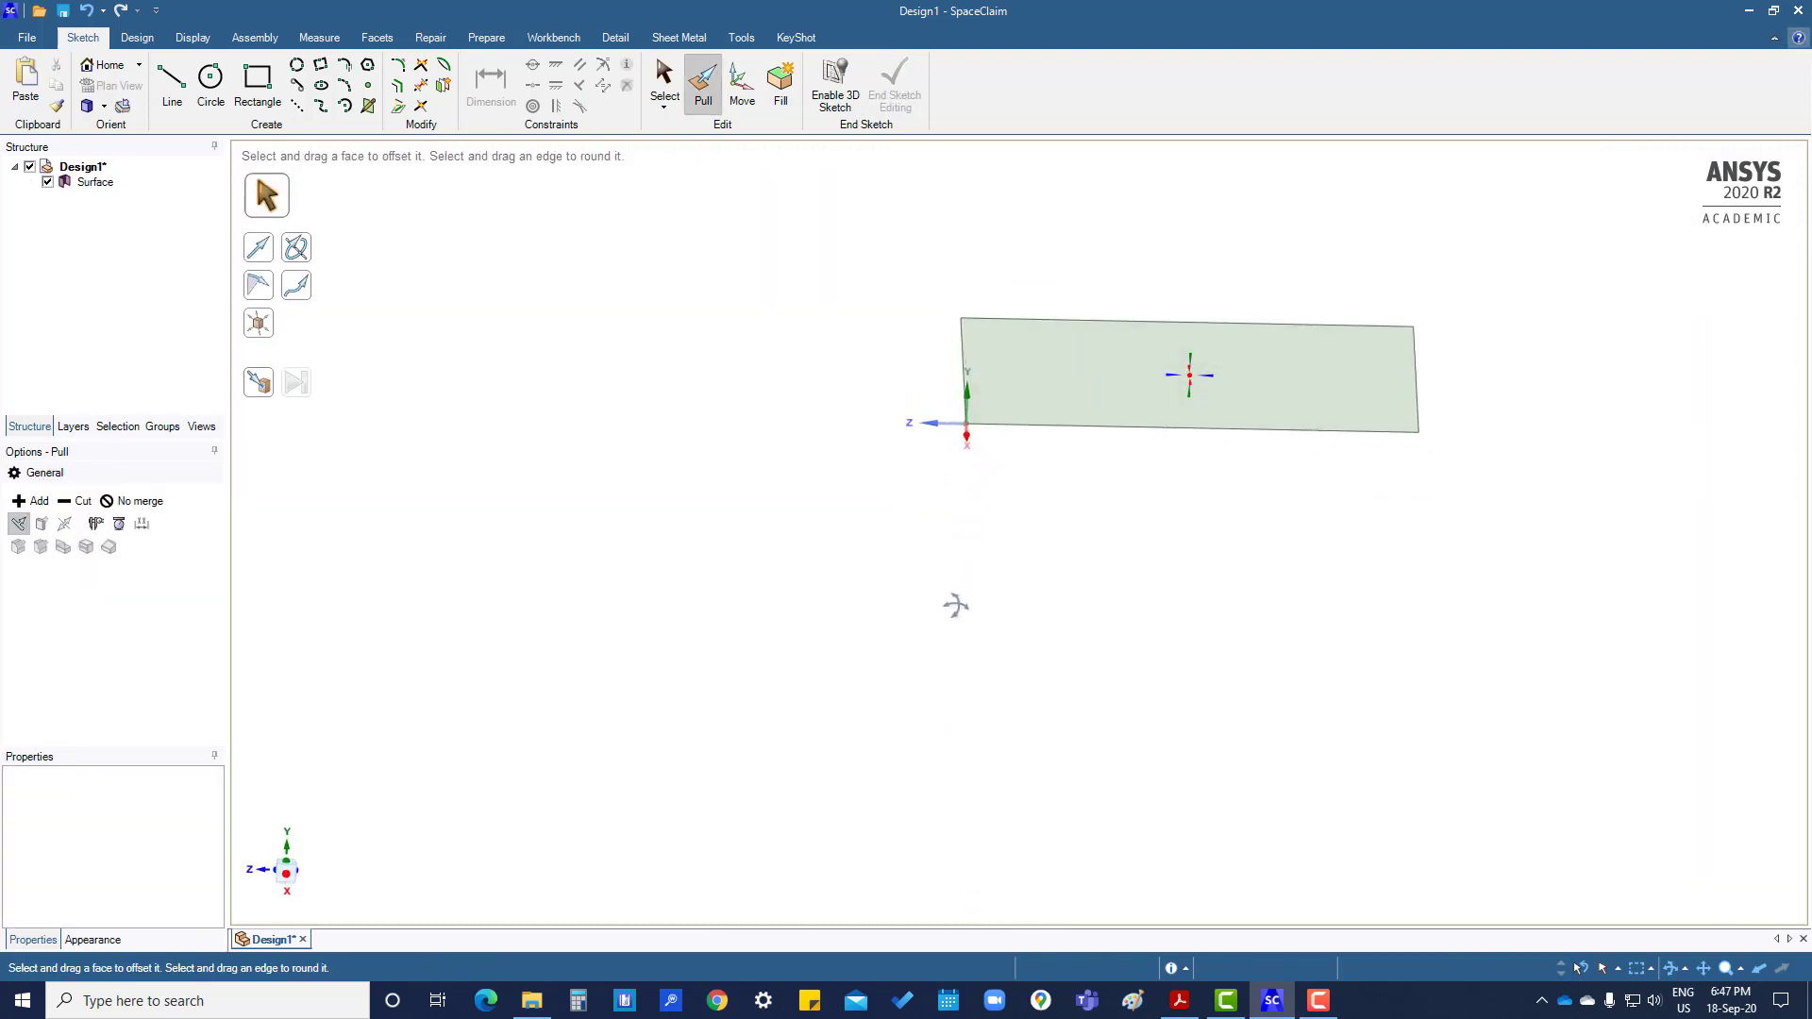
{"action": "middle_click_drag", "start_coordinate": [1124, 558], "coordinate": [1025, 762], "text": "shift"}
{"action": "left_click", "coordinate": [1087, 564]}
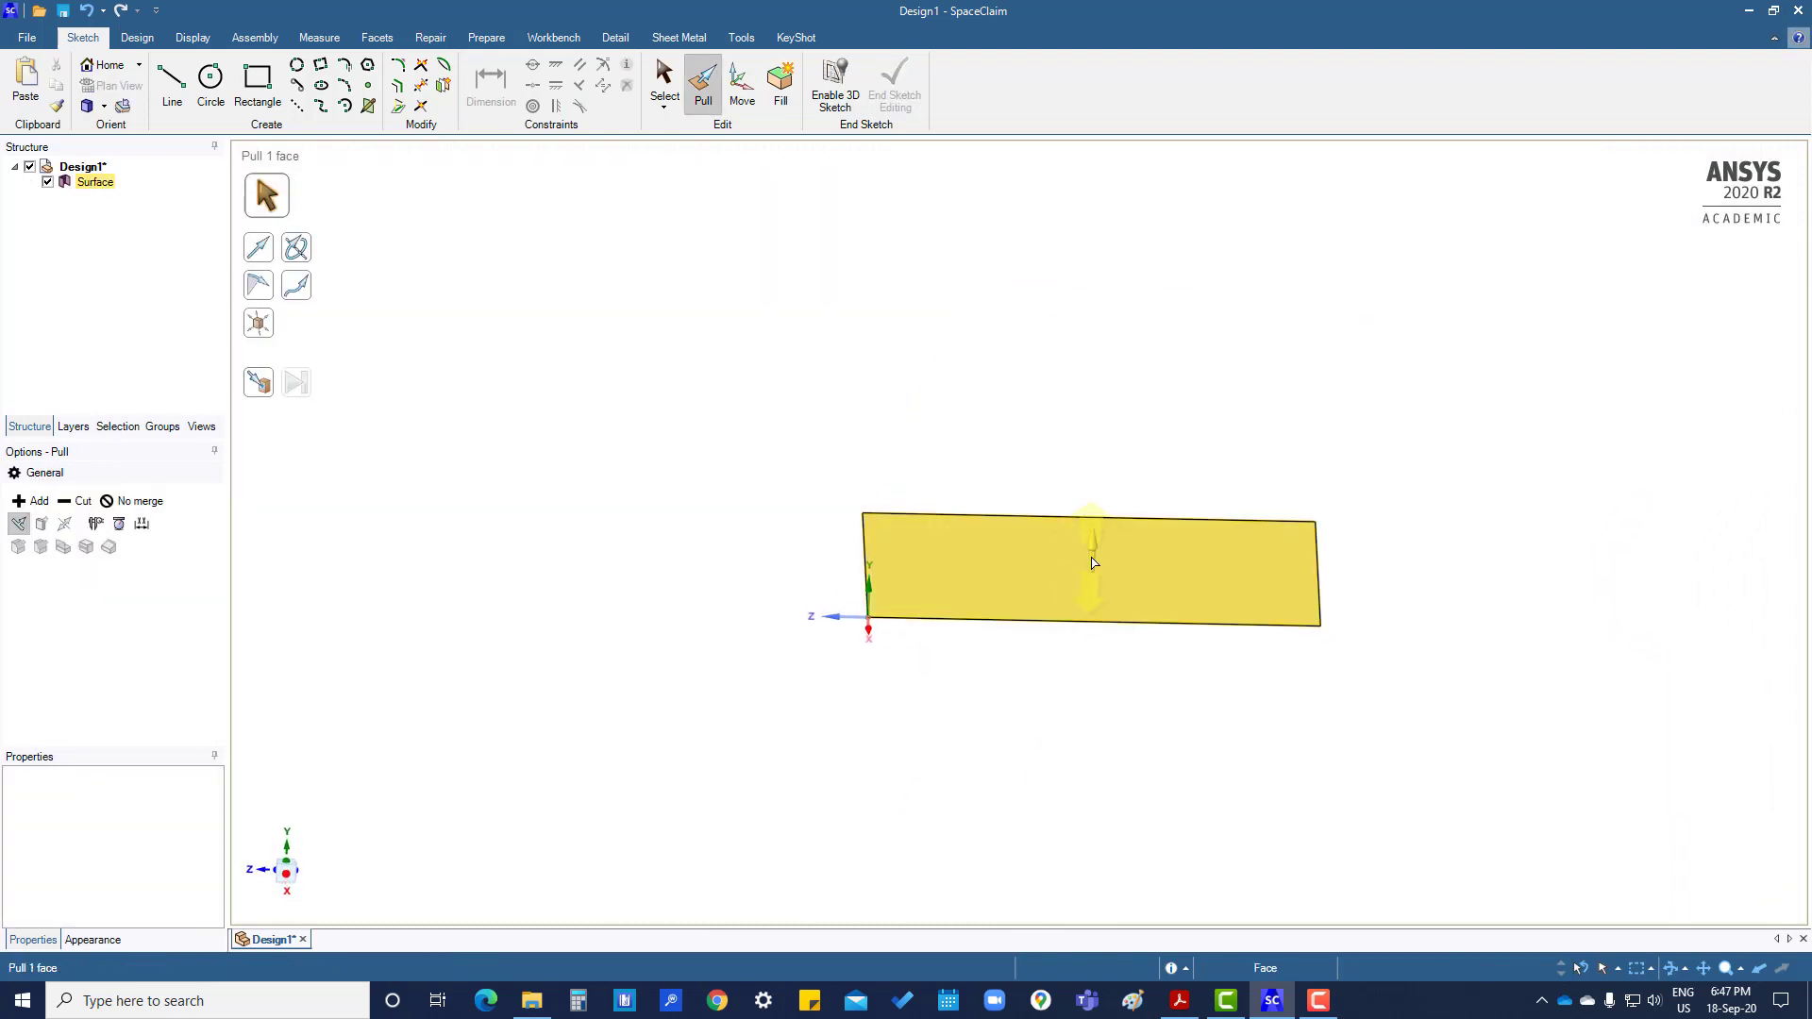
{"action": "left_click_drag", "start_coordinate": [1094, 561], "coordinate": [1109, 508]}
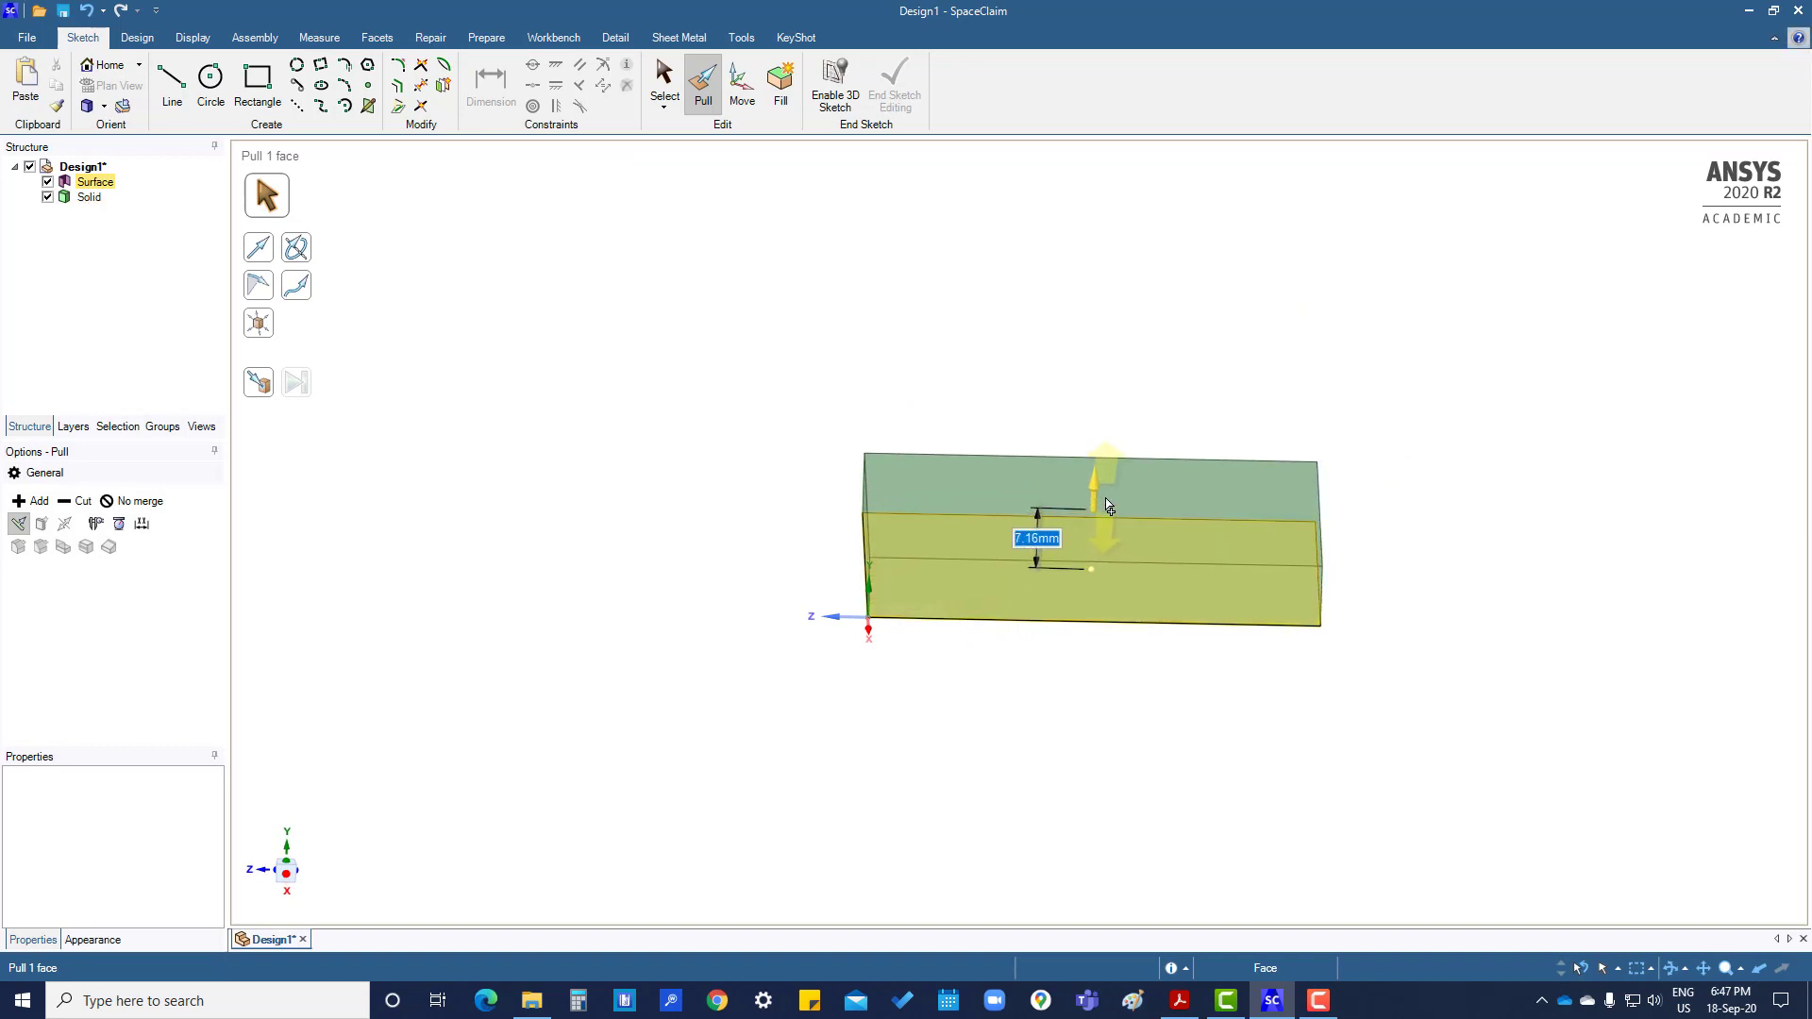
{"action": "type", "text": "10"}
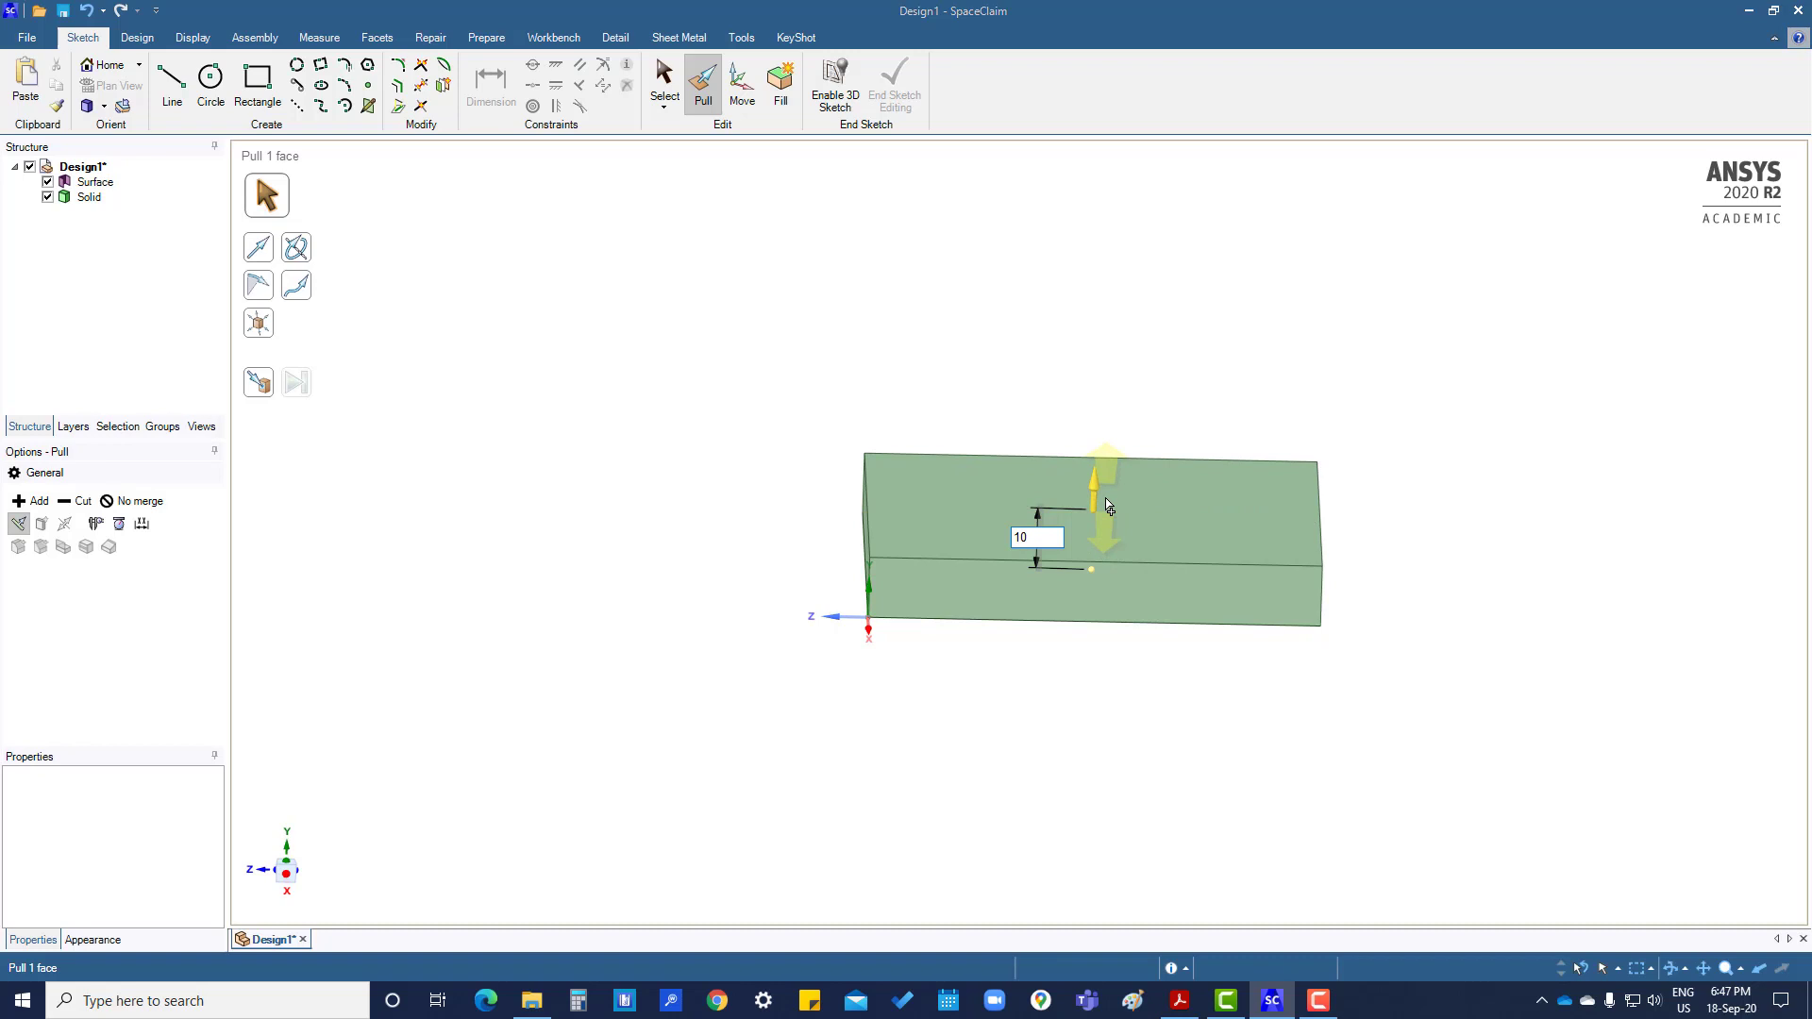
{"action": "key", "text": "Return"}
{"action": "left_click", "coordinate": [1086, 495]}
{"action": "left_click", "coordinate": [1072, 601]}
{"action": "left_click", "coordinate": [1132, 464]}
{"action": "mouse_move", "coordinate": [1133, 464]}
{"action": "middle_mouse_down"}
{"action": "mouse_move", "coordinate": [1149, 720]}
{"action": "mouse_move", "coordinate": [1182, 462]}
{"action": "mouse_move", "coordinate": [1125, 457]}
{"action": "middle_mouse_up"}
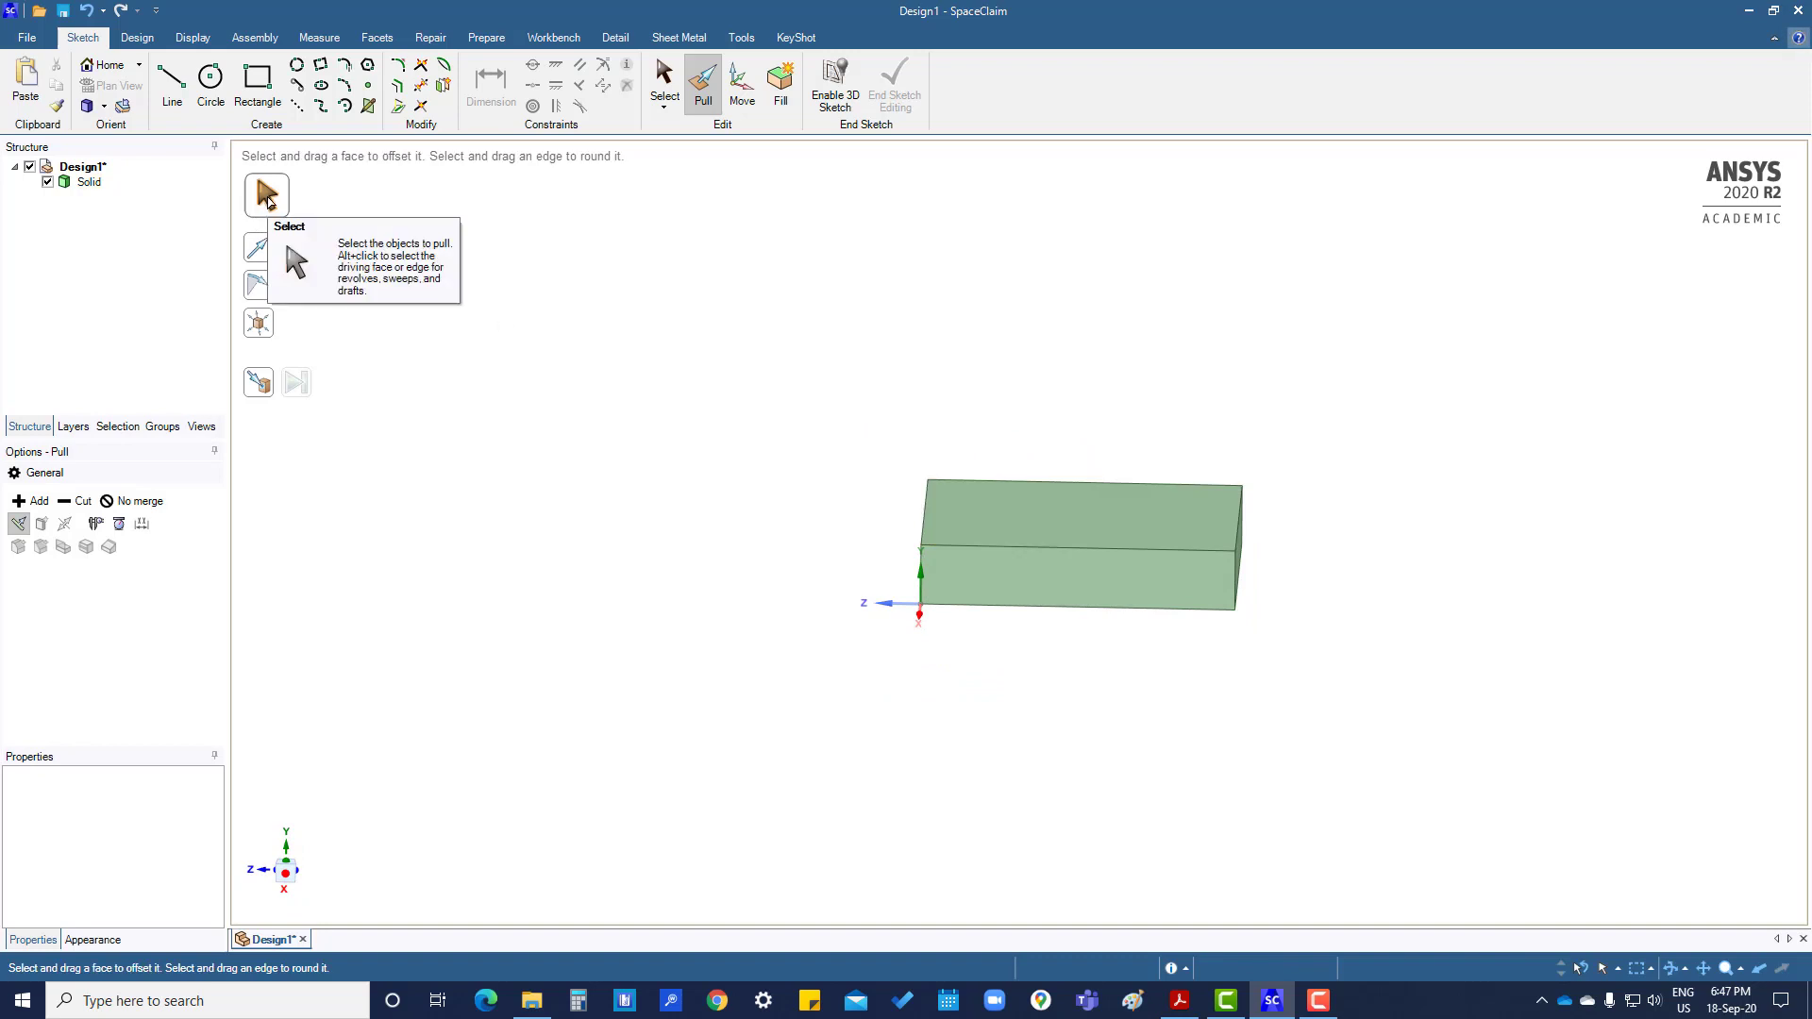
{"action": "mouse_move", "coordinate": [257, 262]}
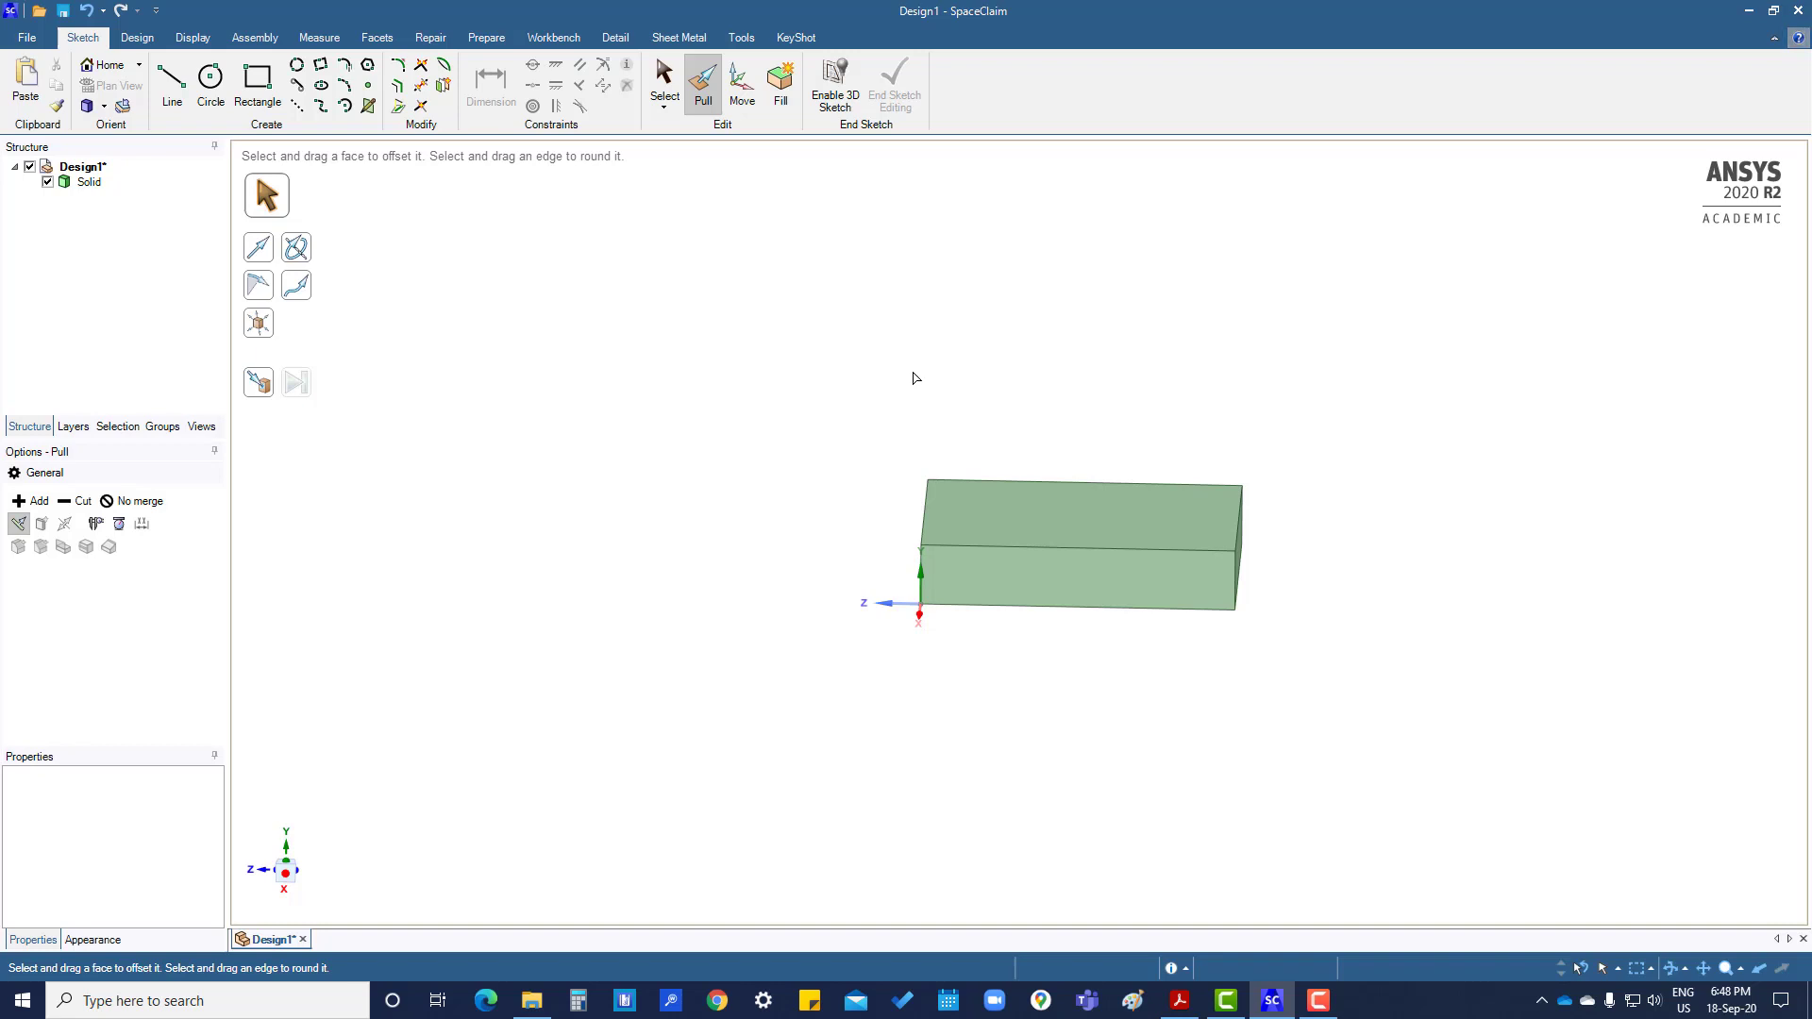
Step: Sketch a 15 mm diameter circle on the block's top face, centred on the lengthwise midline near the origin end
{"action": "key", "text": "s"}
{"action": "left_click", "coordinate": [1068, 515]}
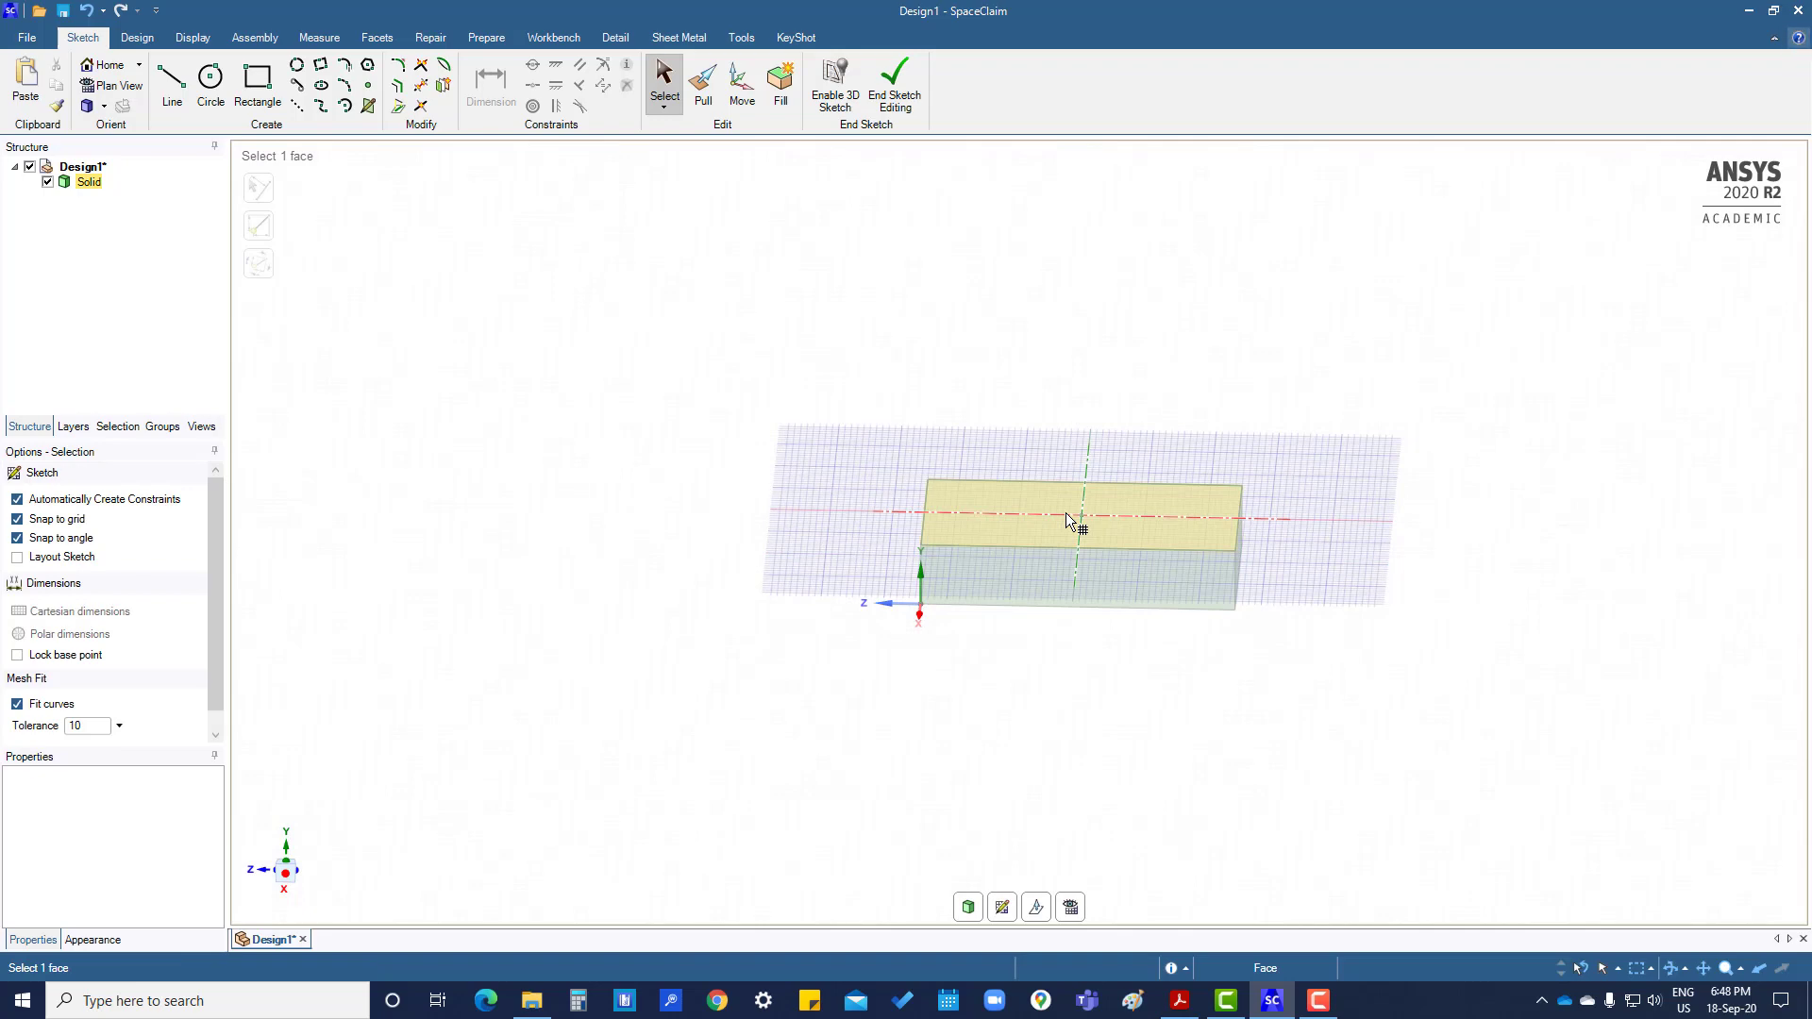
{"action": "key", "text": "v"}
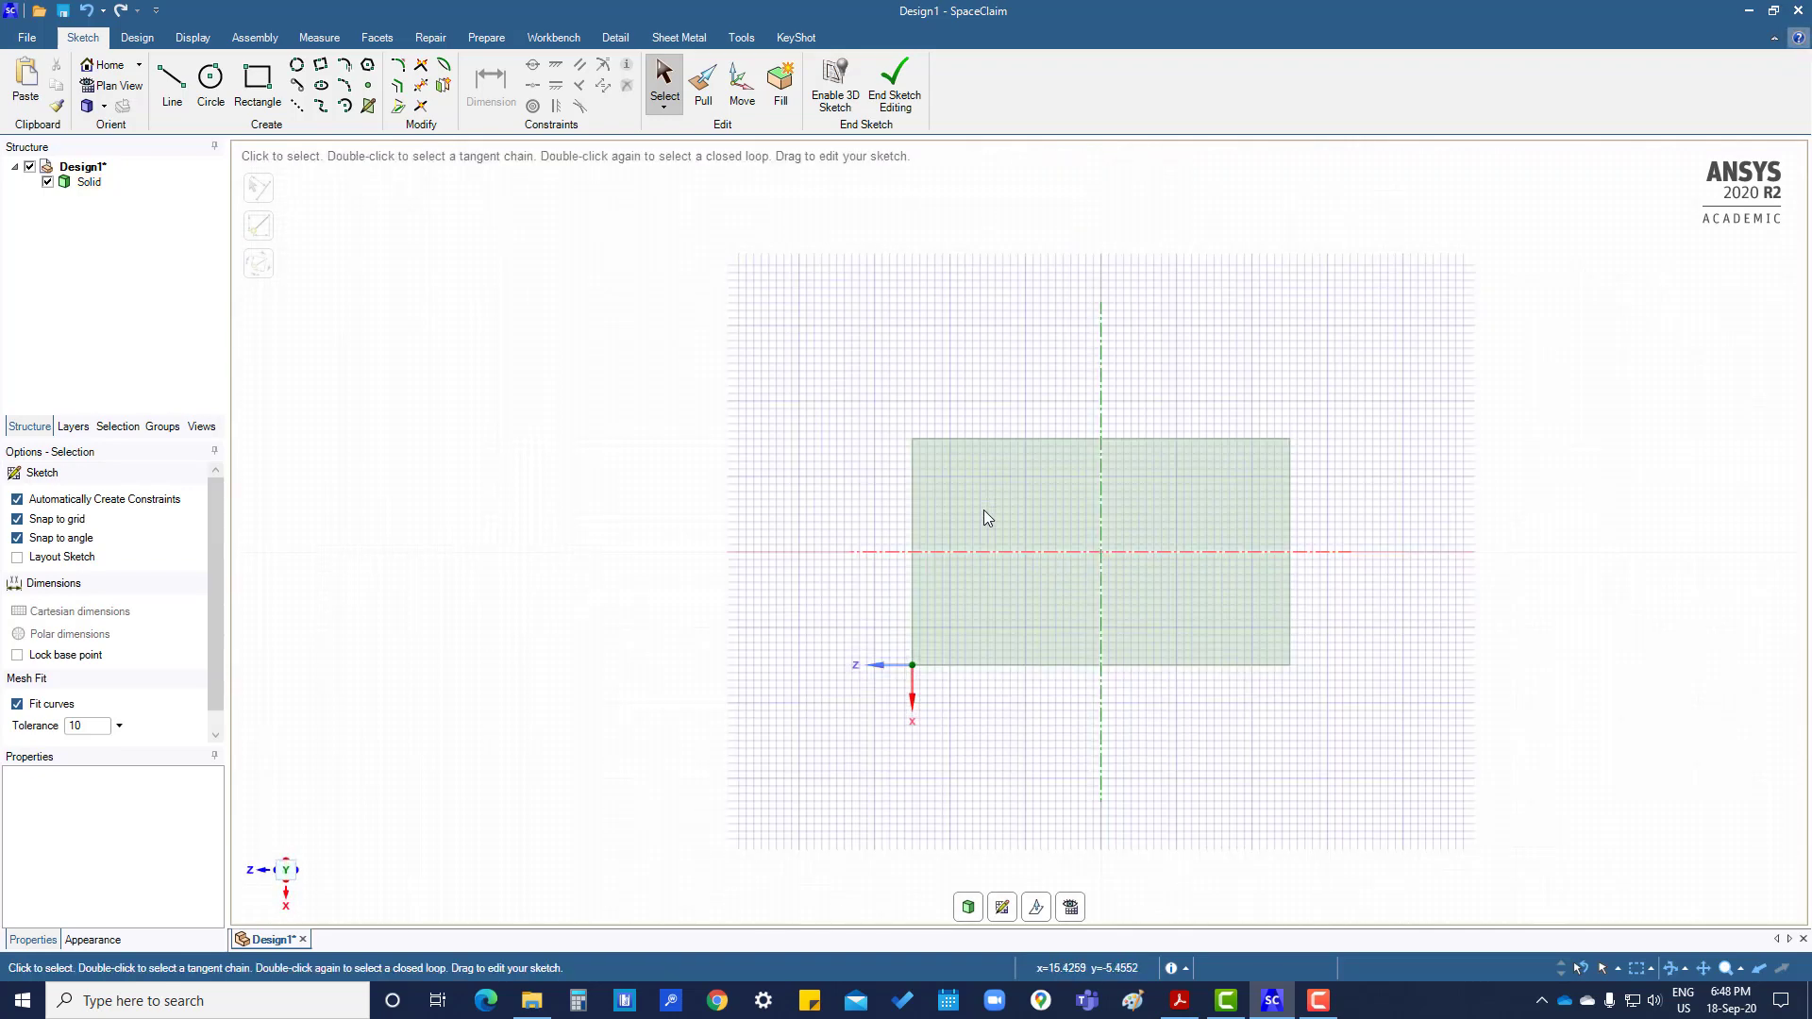
{"action": "scroll", "coordinate": [984, 517], "scroll_direction": "up", "scroll_amount": 2}
{"action": "left_click", "coordinate": [209, 83]}
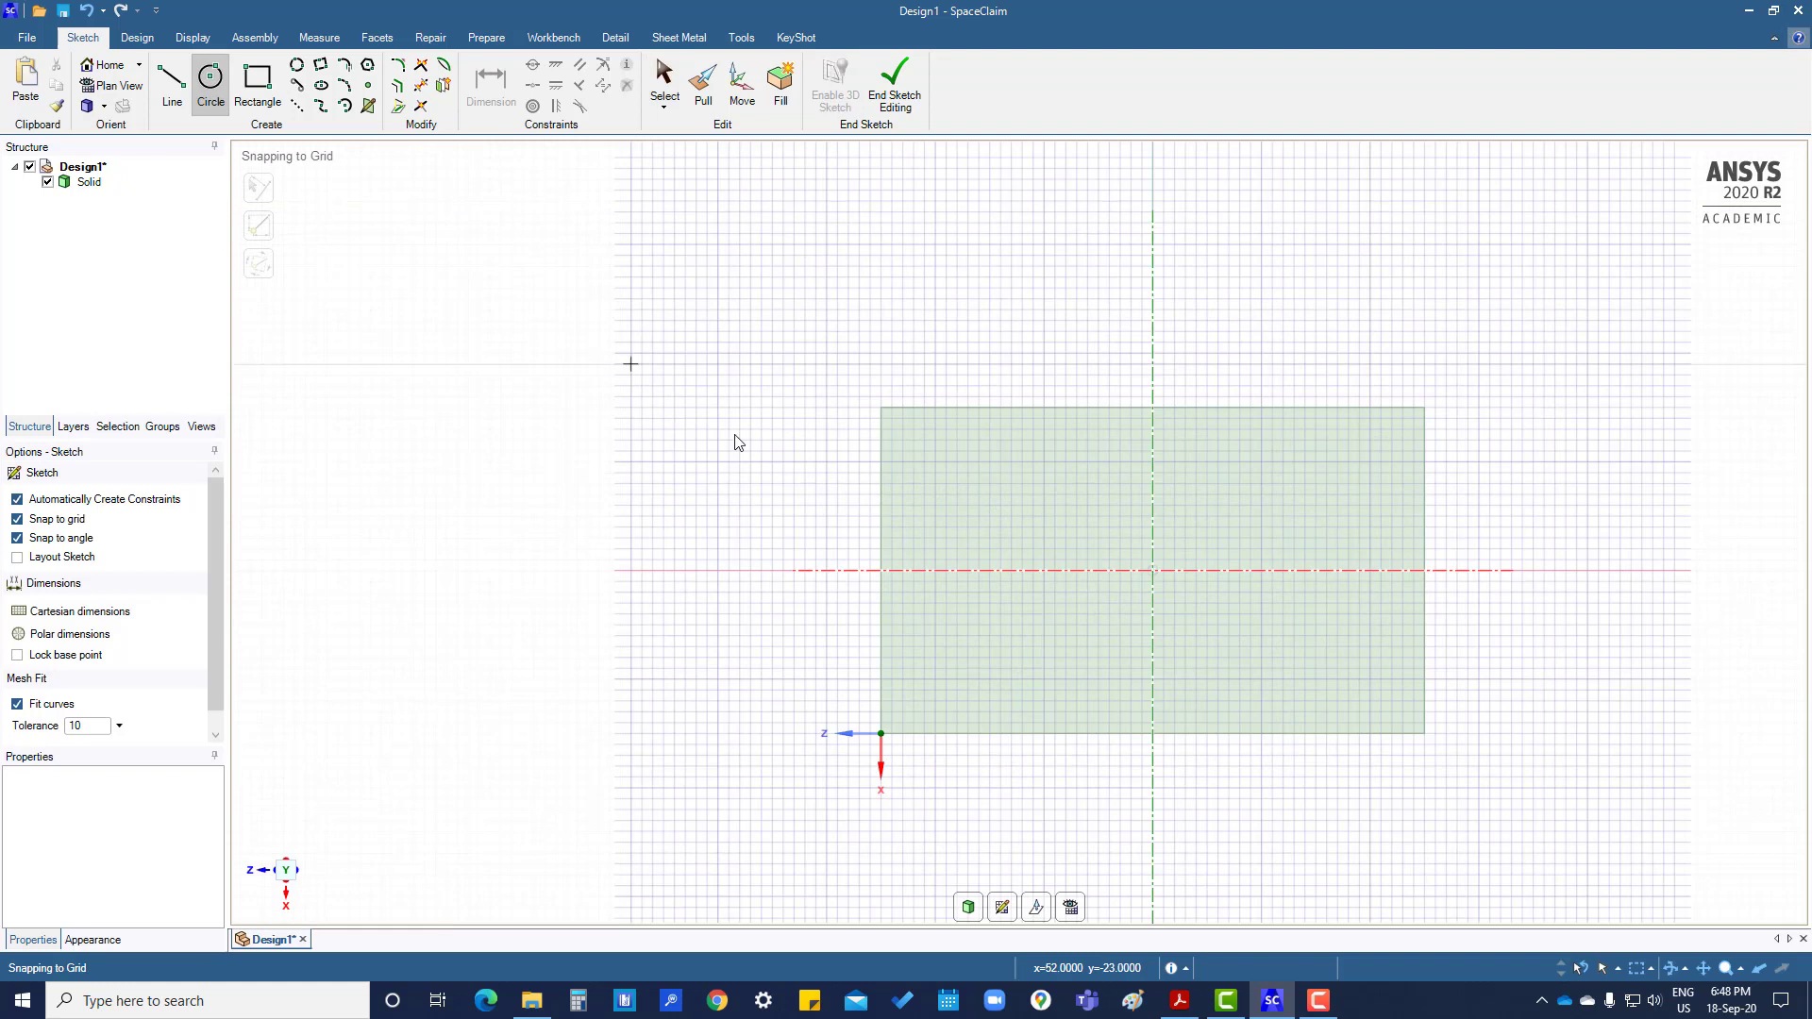
{"action": "left_click", "coordinate": [989, 570]}
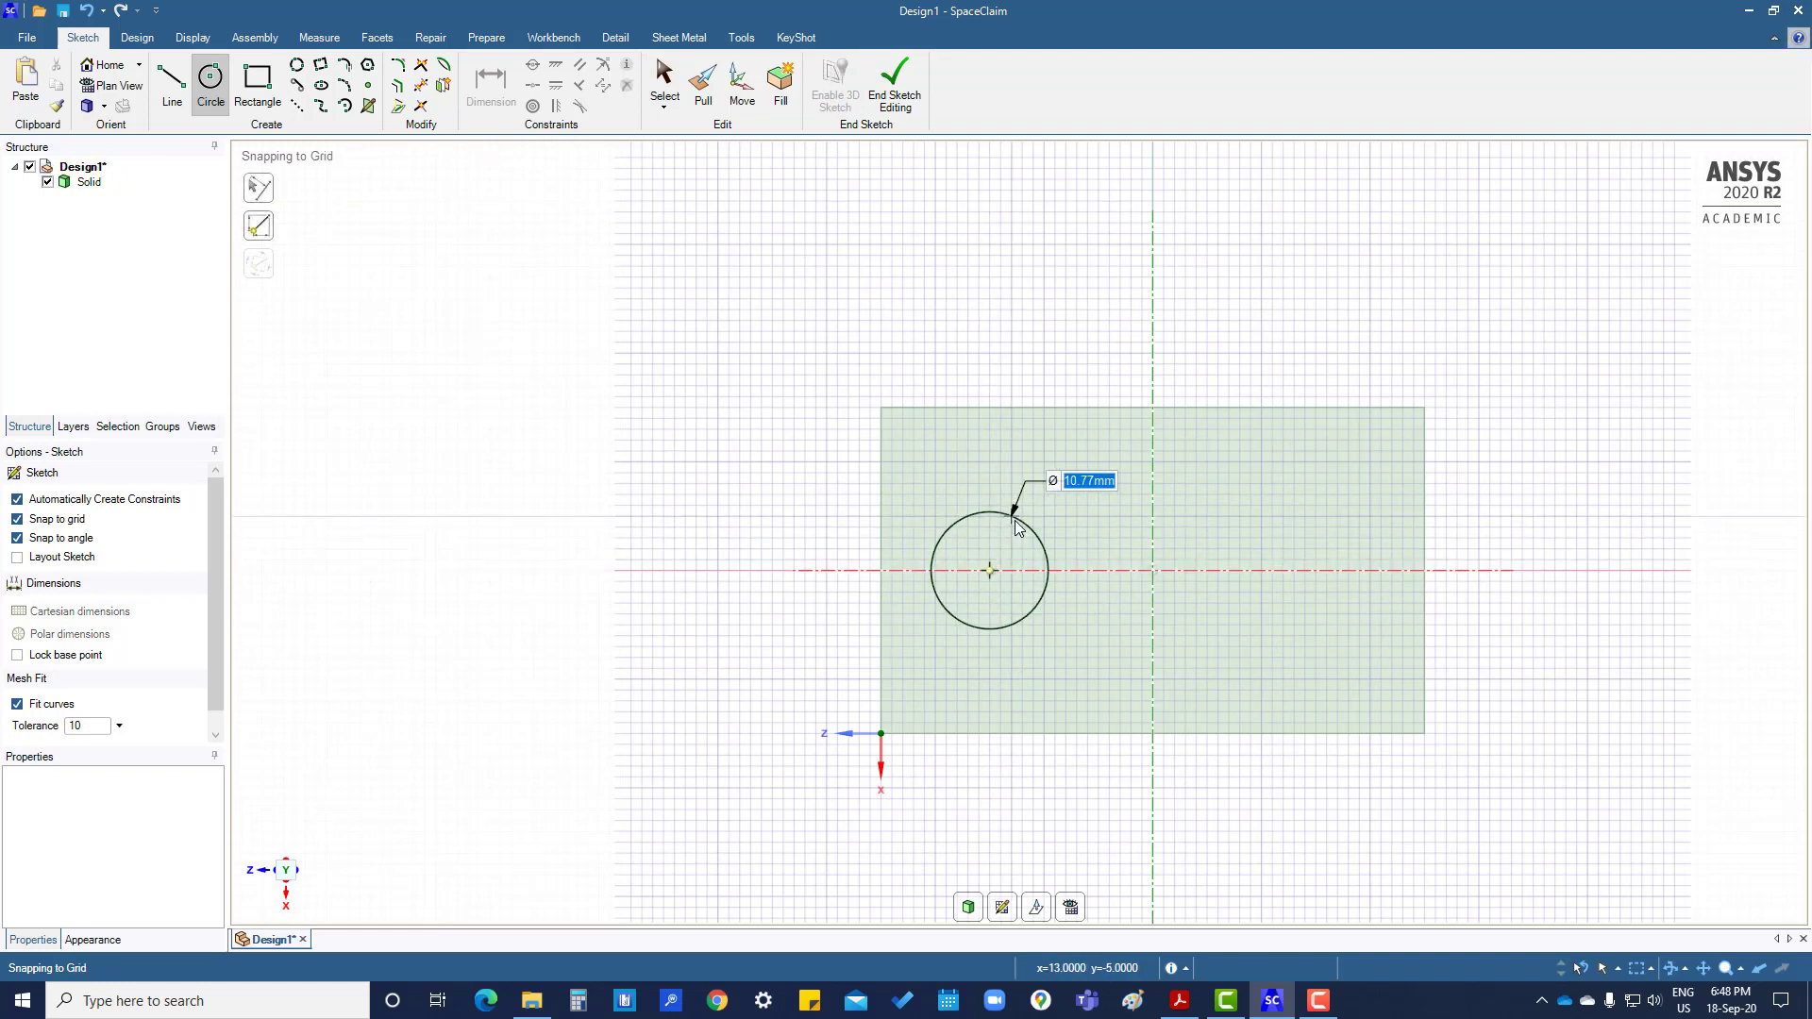
{"action": "type", "text": "15"}
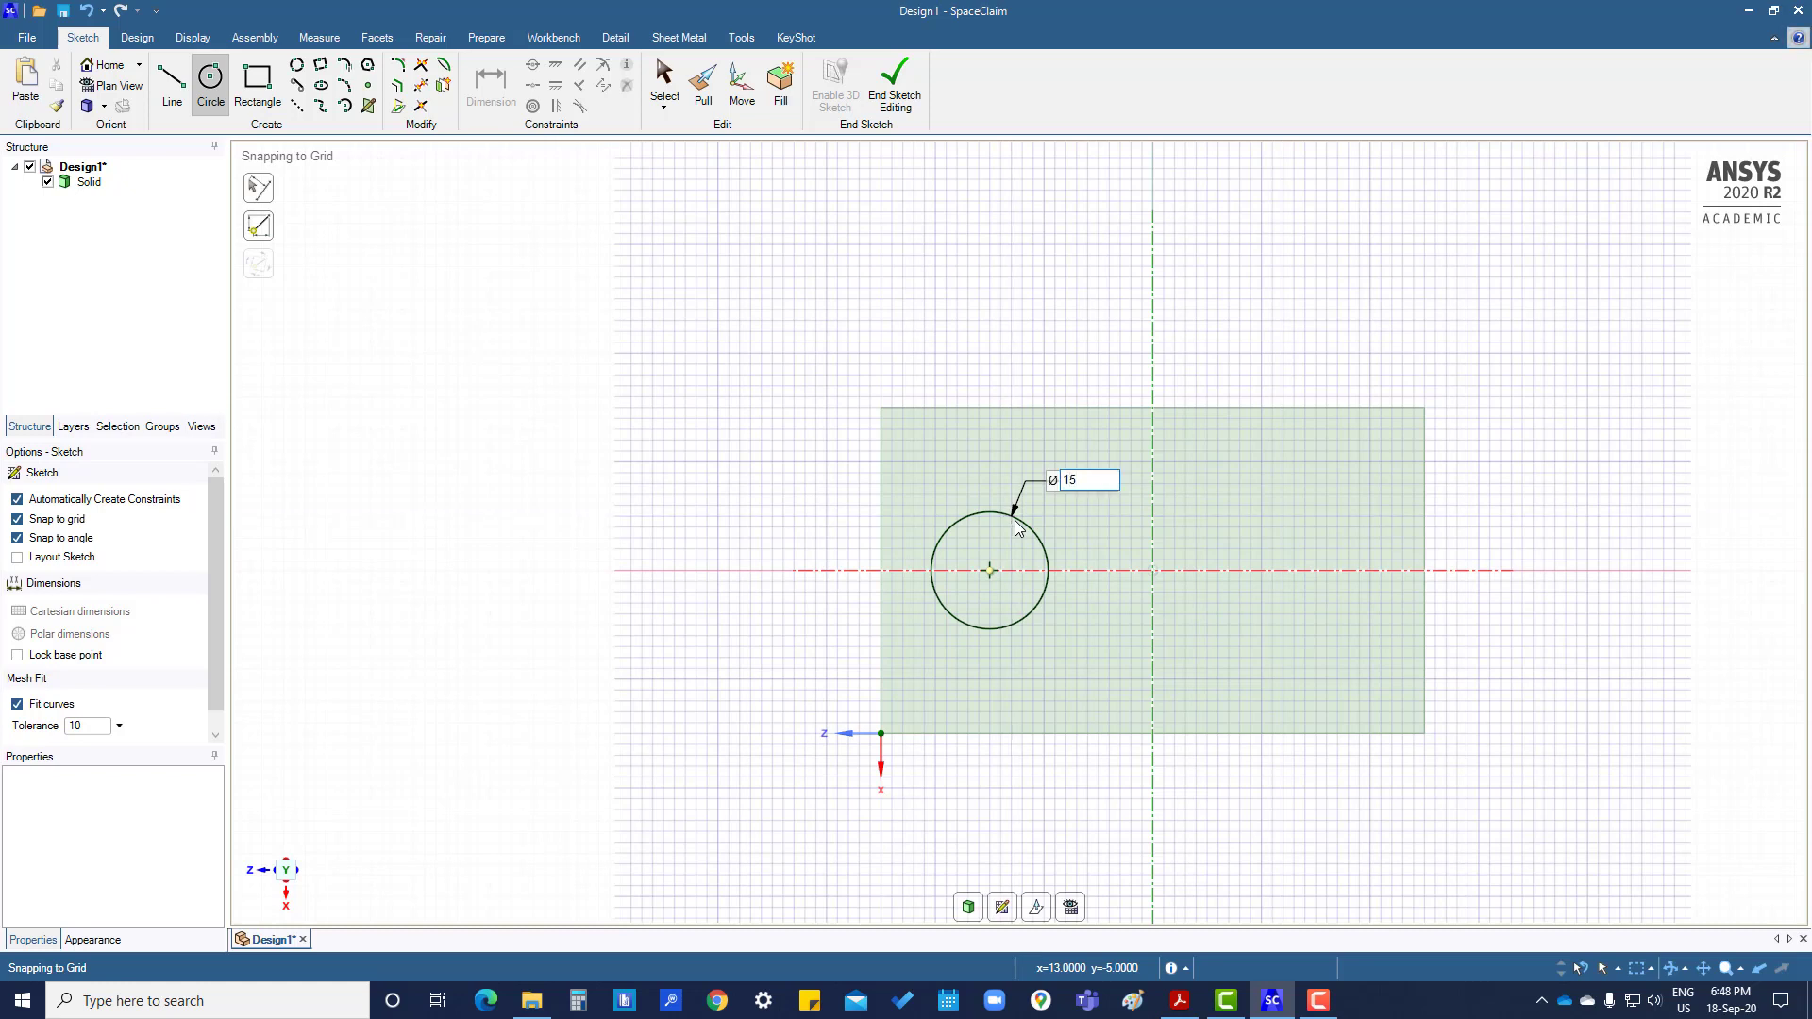
{"action": "key", "text": "Return"}
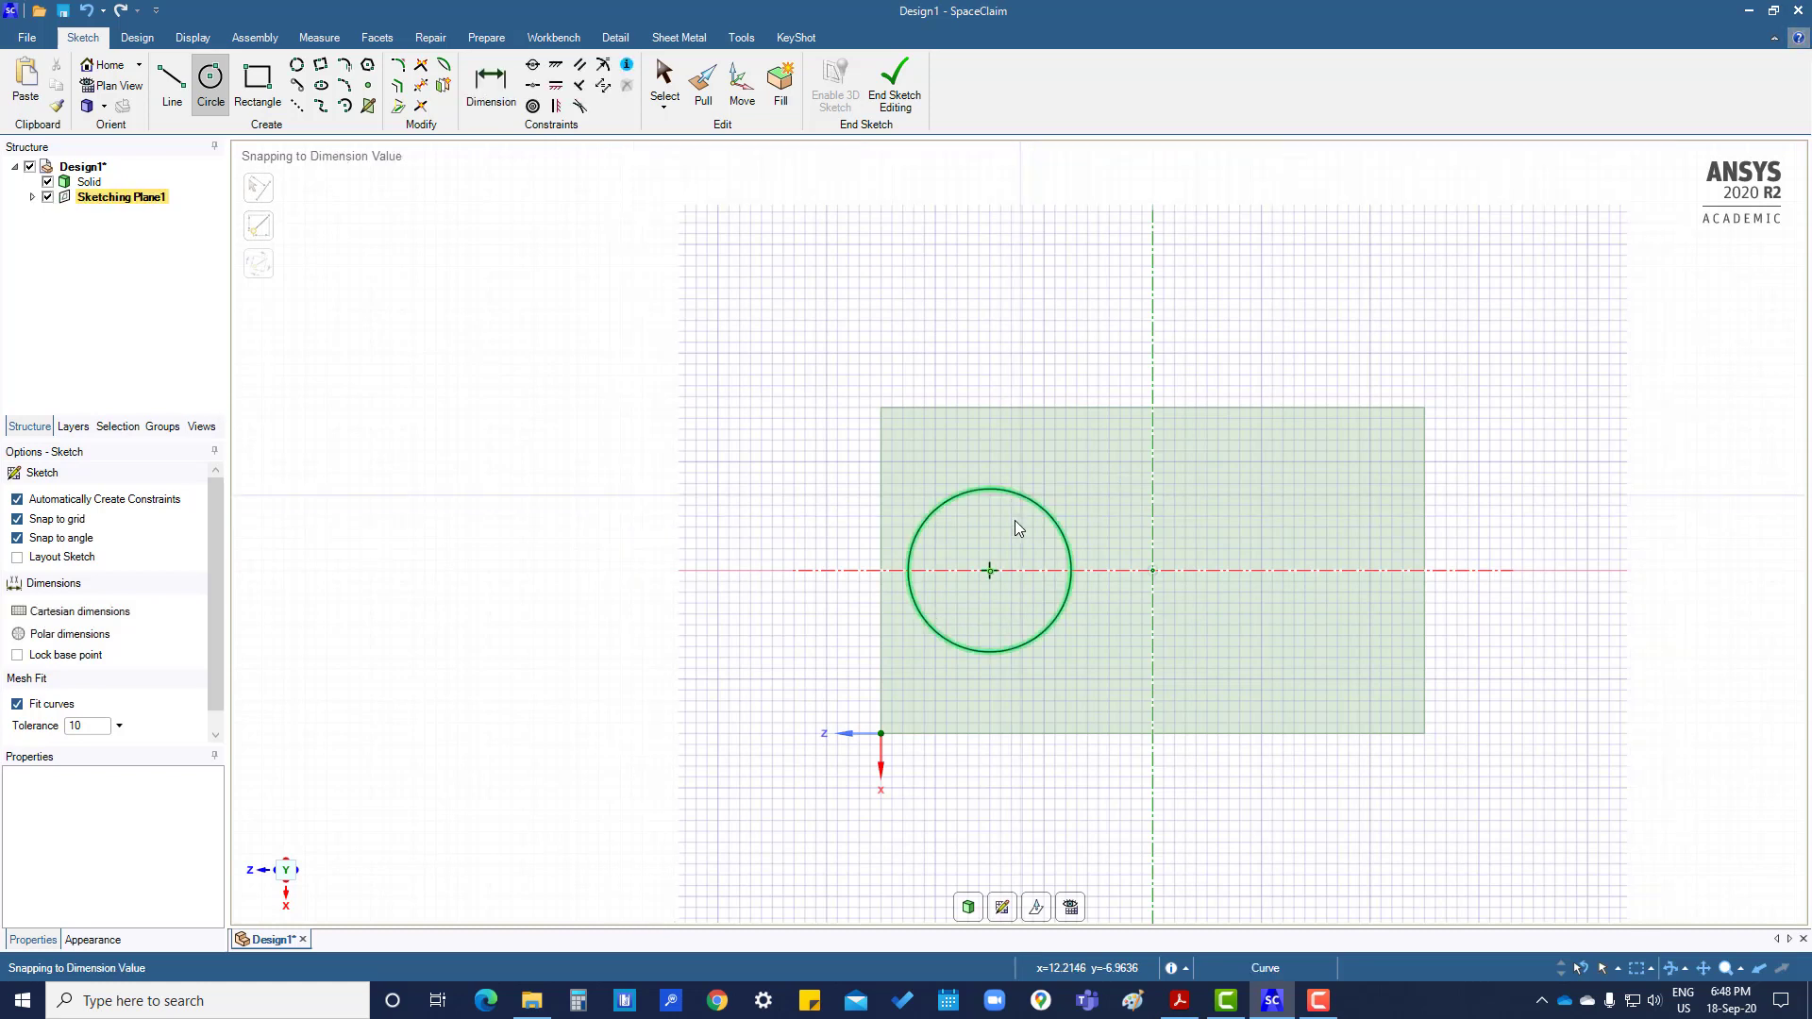
Step: Dimension the circle centre's distance from the face's crosswise midline and the circle's diameter
{"action": "left_click", "coordinate": [491, 85]}
{"action": "left_click", "coordinate": [990, 570]}
{"action": "left_click", "coordinate": [1153, 546]}
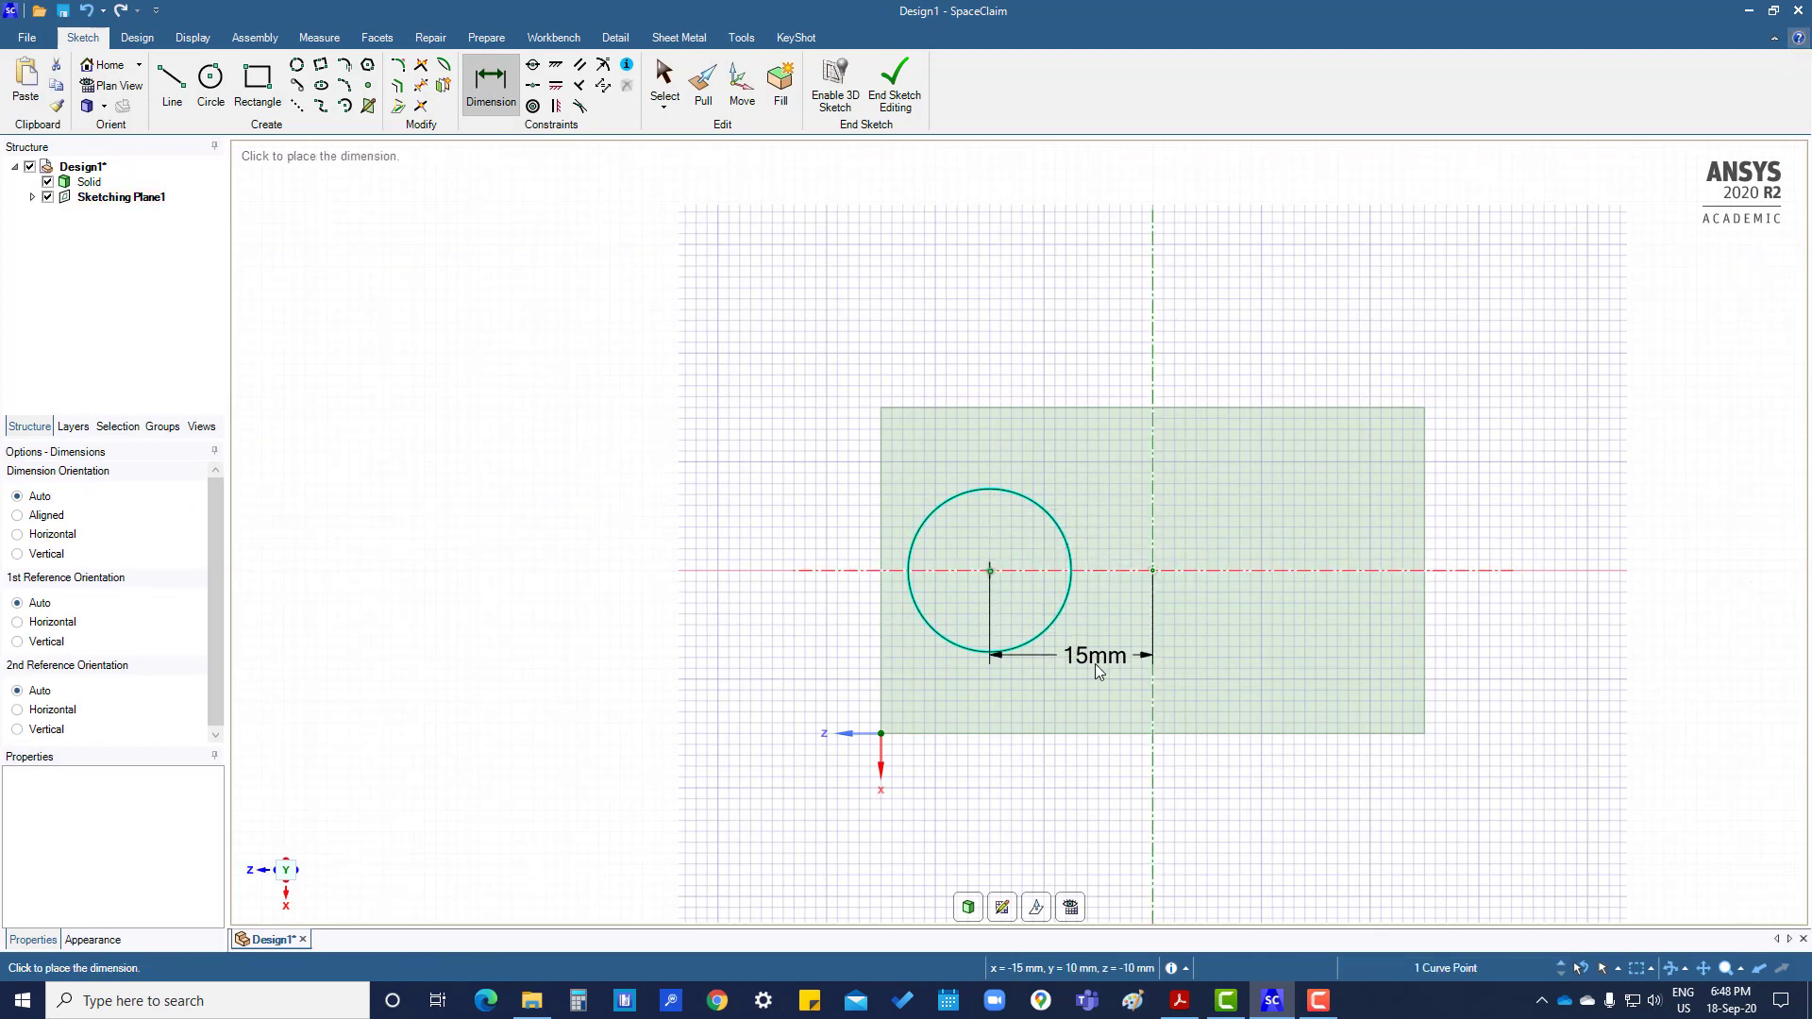
{"action": "left_click", "coordinate": [1095, 669]}
{"action": "left_click", "coordinate": [1057, 530]}
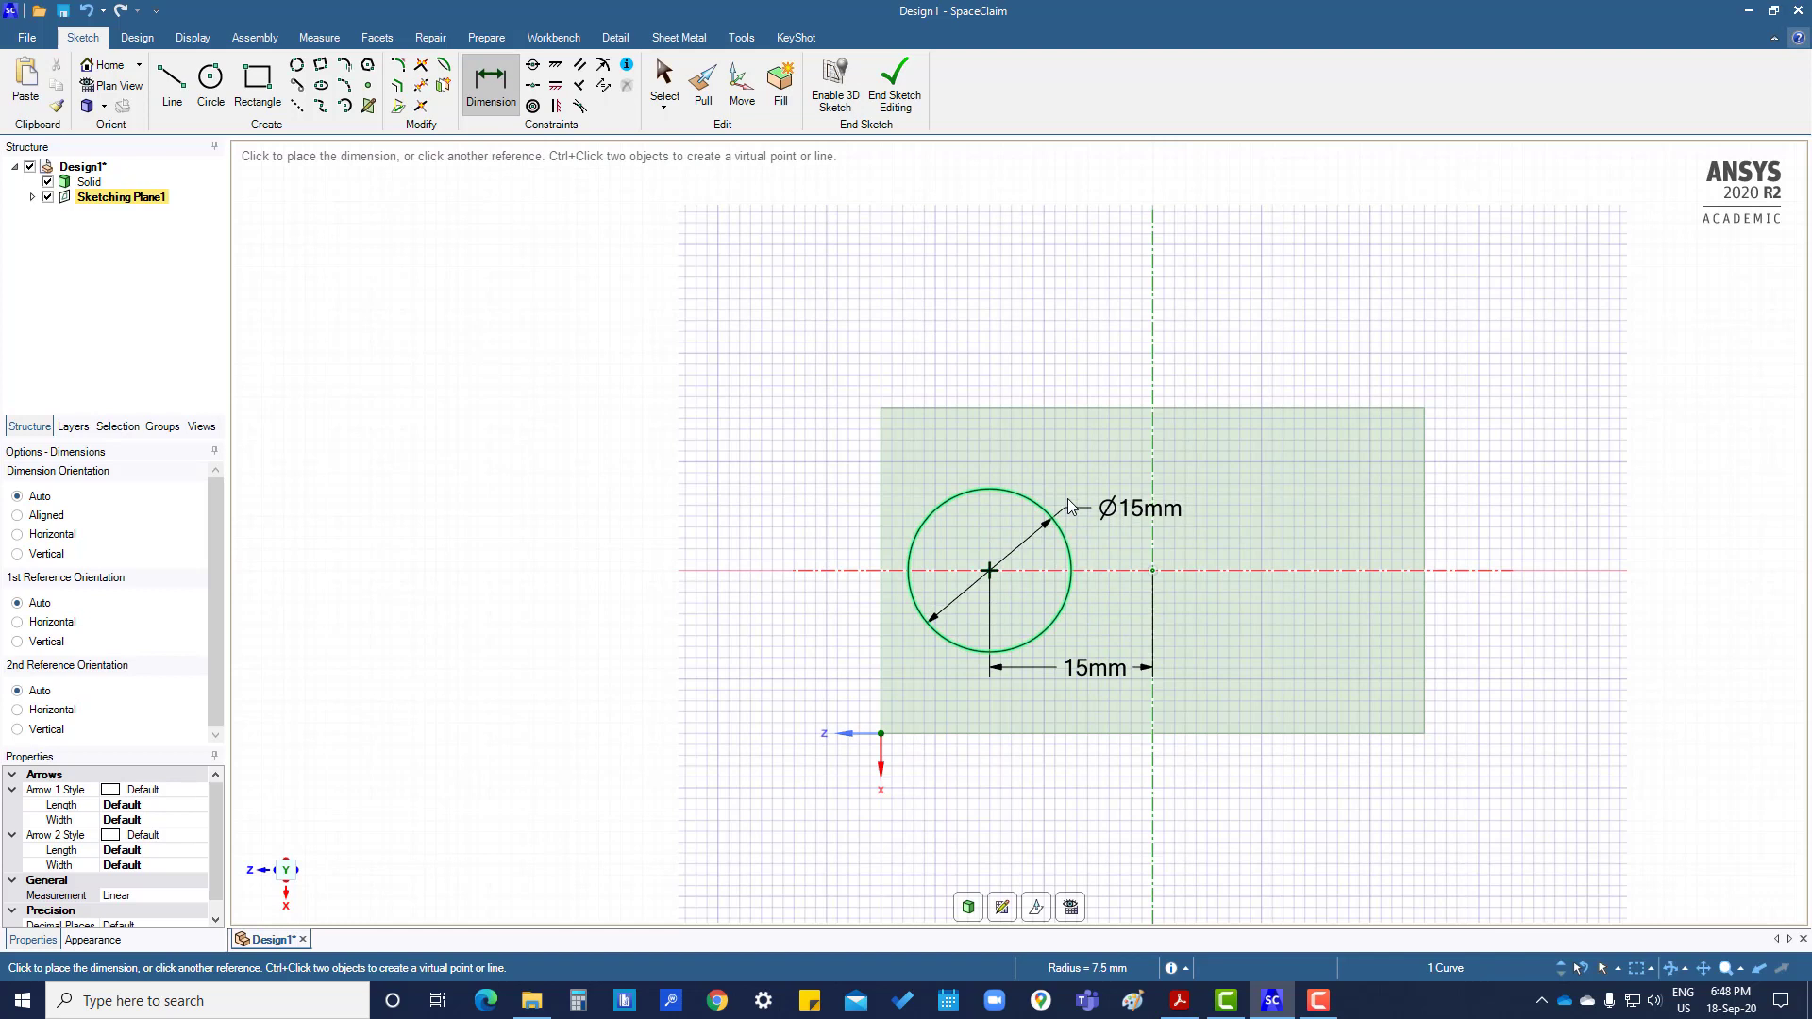
{"action": "left_click", "coordinate": [1069, 495]}
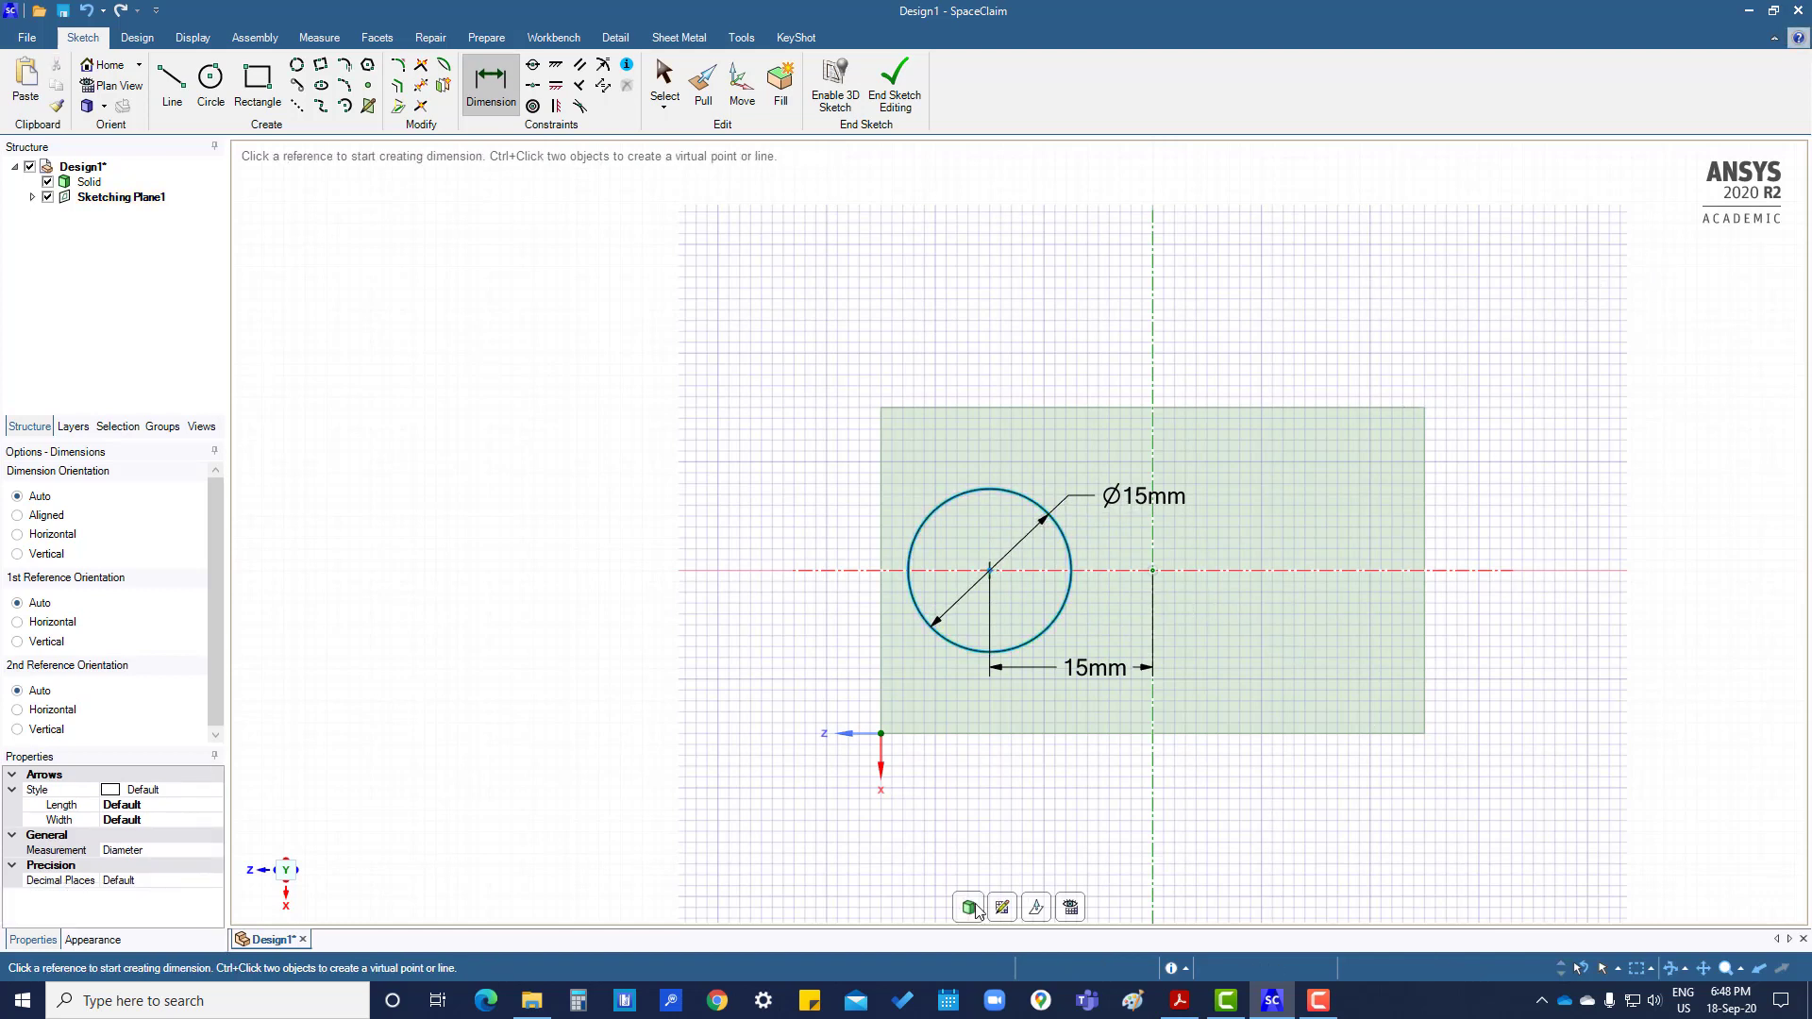
Step: End the sketch and pull the circular face upward 20 mm into a cylindrical boss
{"action": "left_click", "coordinate": [901, 97]}
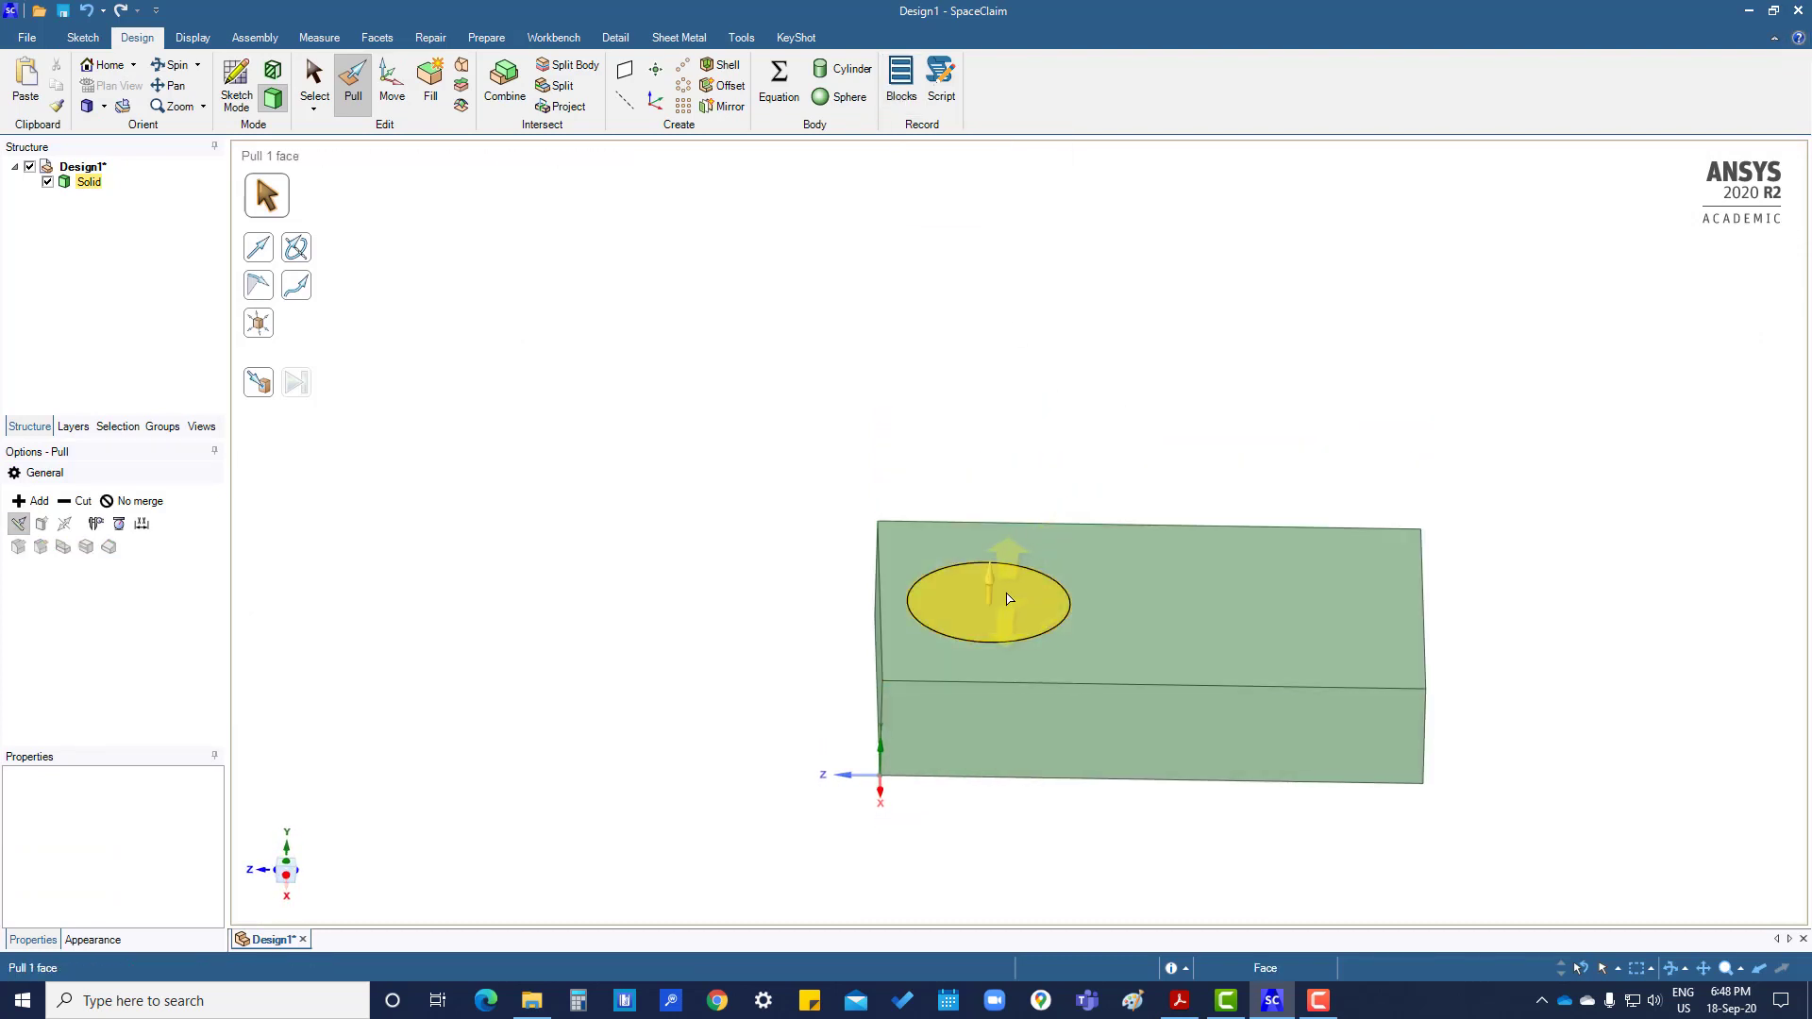
{"action": "left_click", "coordinate": [1007, 598]}
{"action": "left_click_drag", "start_coordinate": [1007, 598], "coordinate": [1020, 448]}
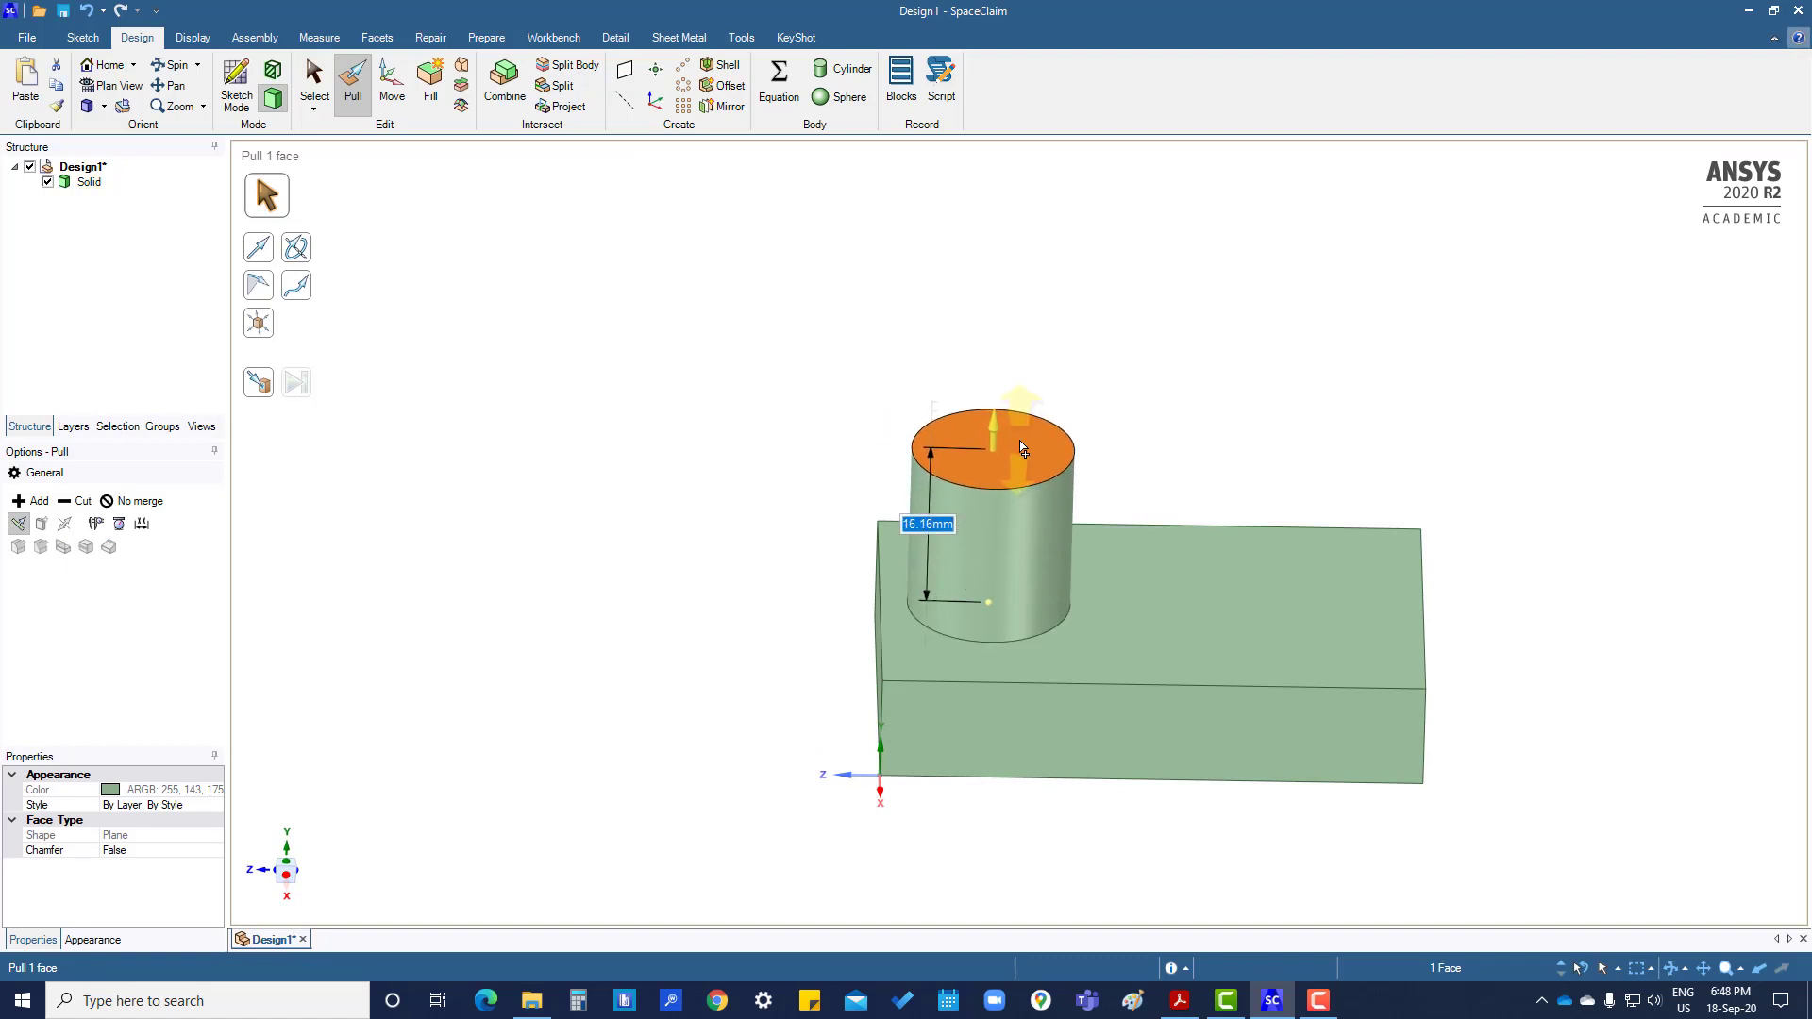
{"action": "left_click_drag", "start_coordinate": [1020, 446], "coordinate": [1034, 434]}
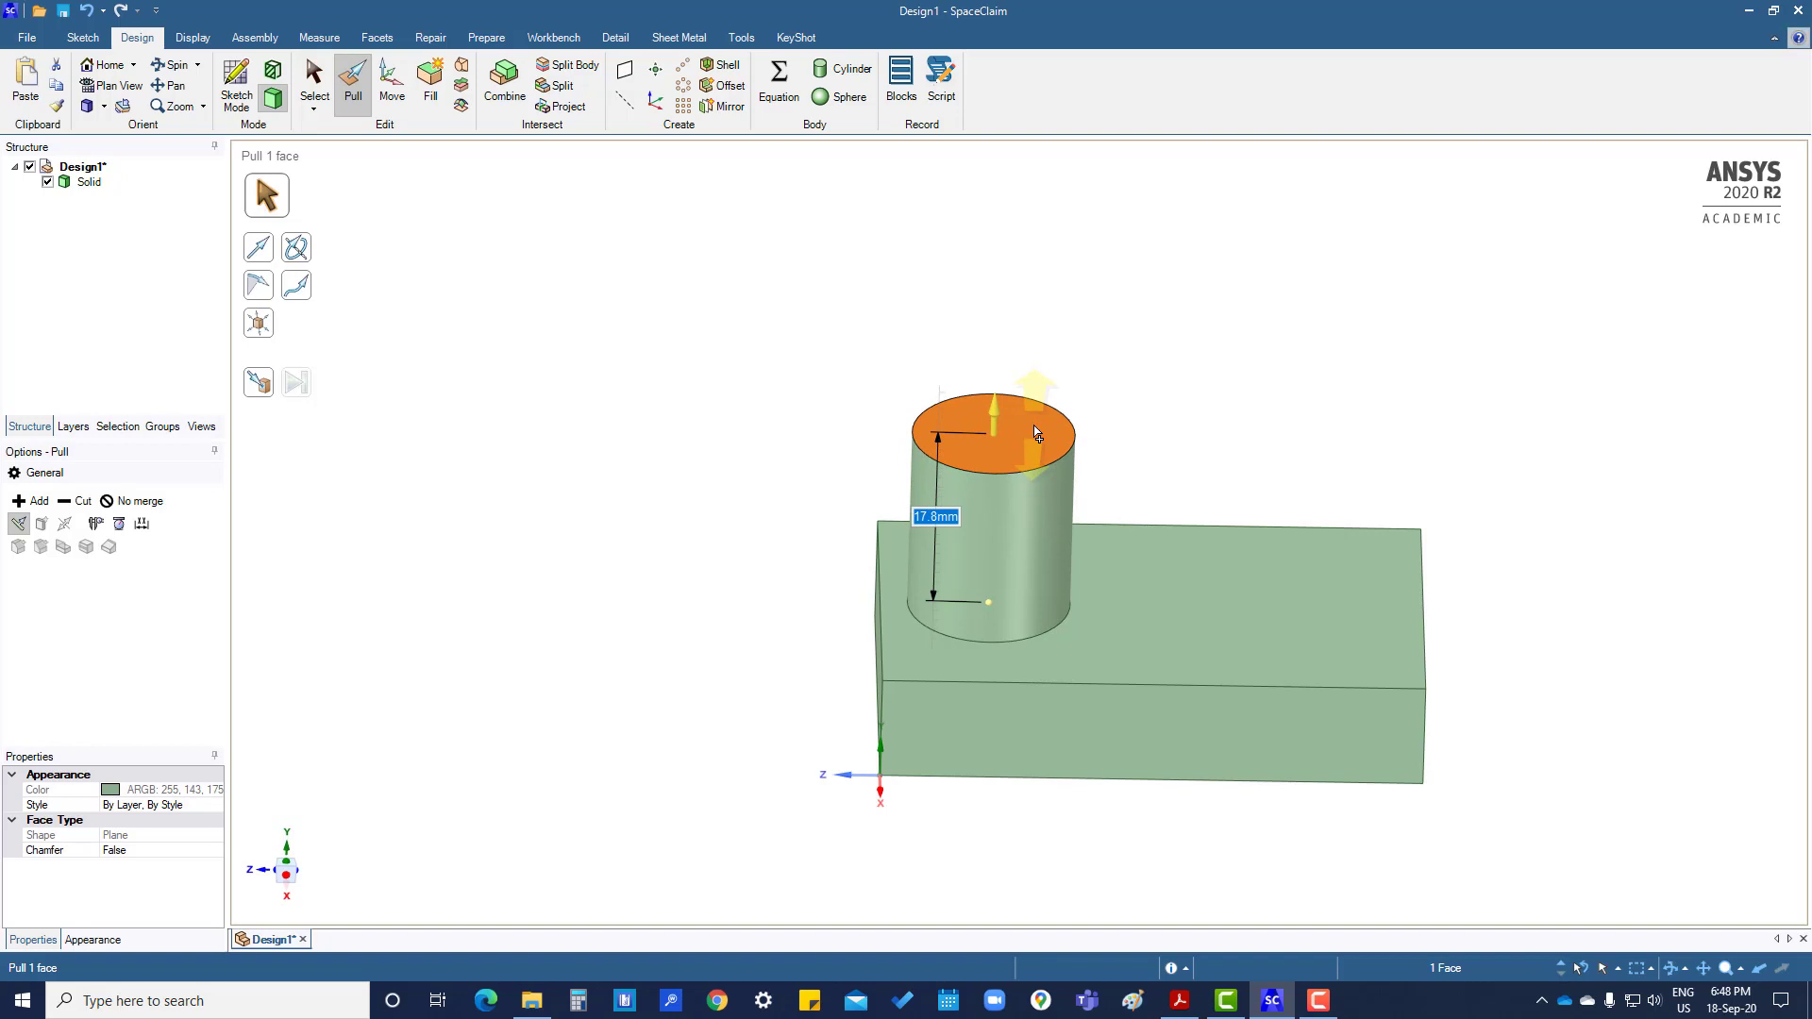
{"action": "type", "text": "20"}
{"action": "key", "text": "Return"}
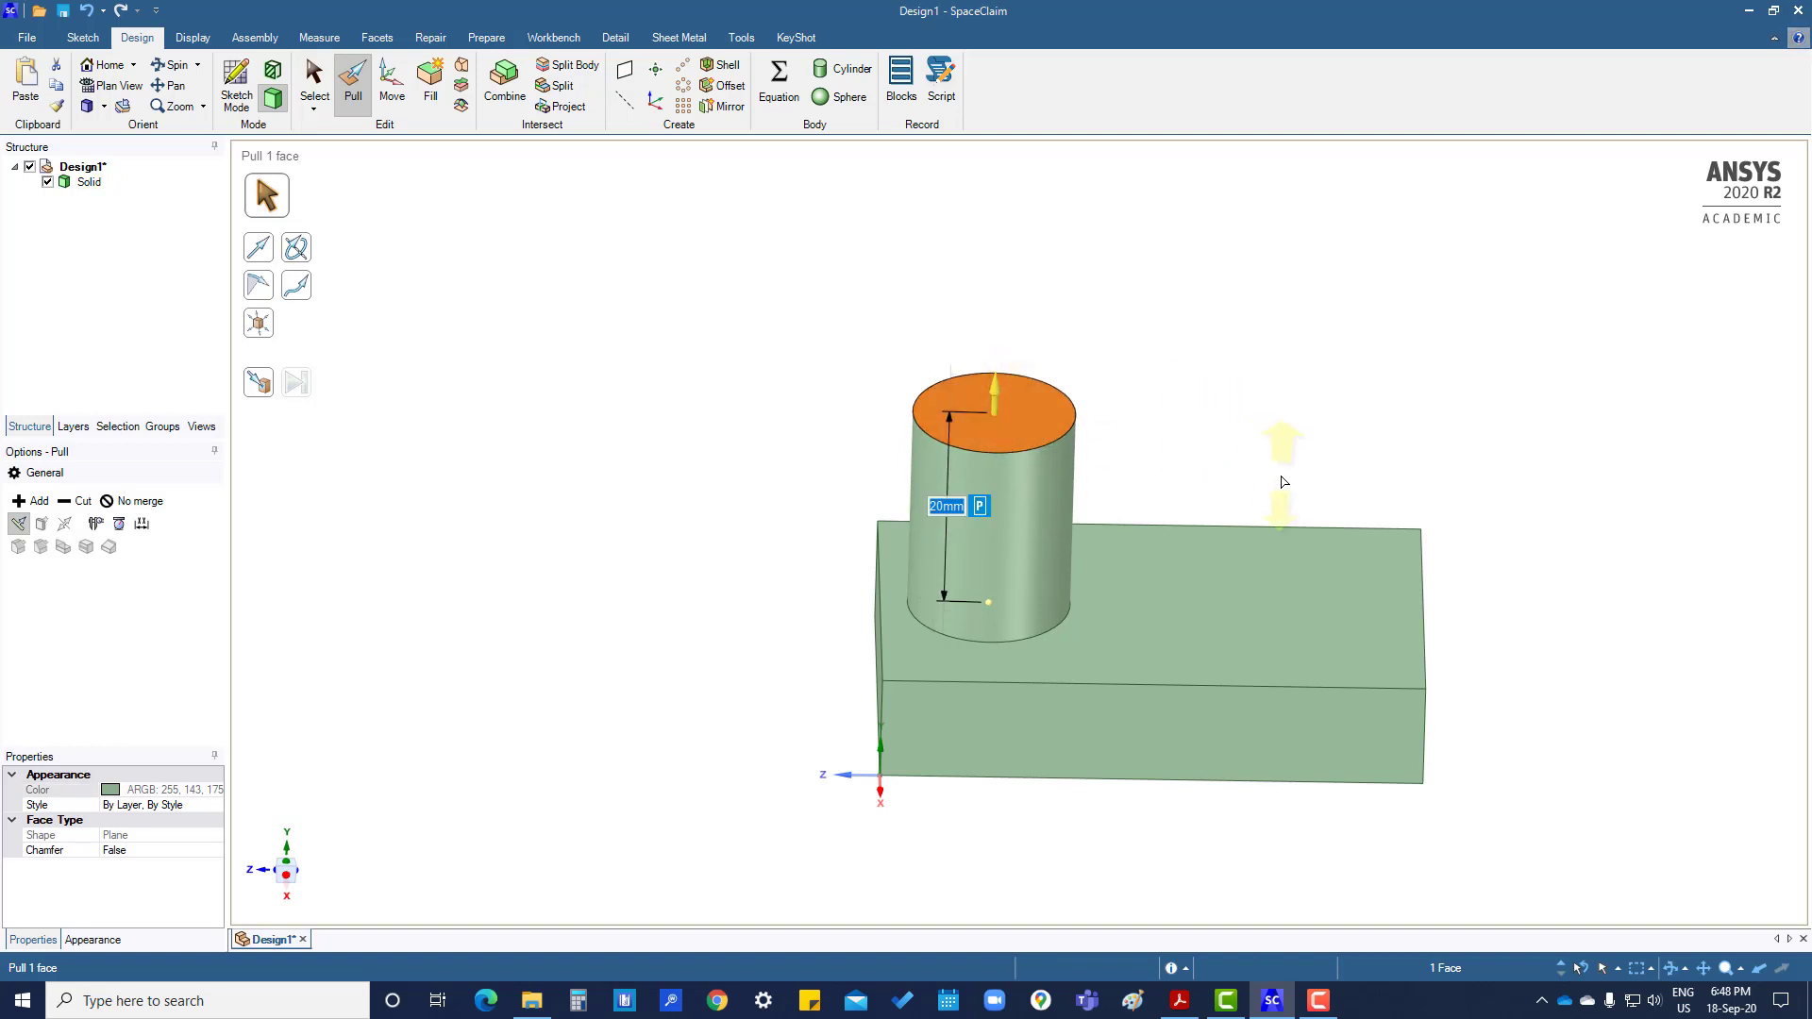
Step: Examine the block and its cylindrical boss from several angles
{"action": "left_click", "coordinate": [1242, 469]}
{"action": "left_click", "coordinate": [1266, 551]}
{"action": "middle_click_drag", "start_coordinate": [1265, 551], "coordinate": [1153, 671]}
{"action": "left_click", "coordinate": [1171, 445]}
{"action": "scroll", "coordinate": [1185, 469], "scroll_direction": "up", "scroll_amount": 2}
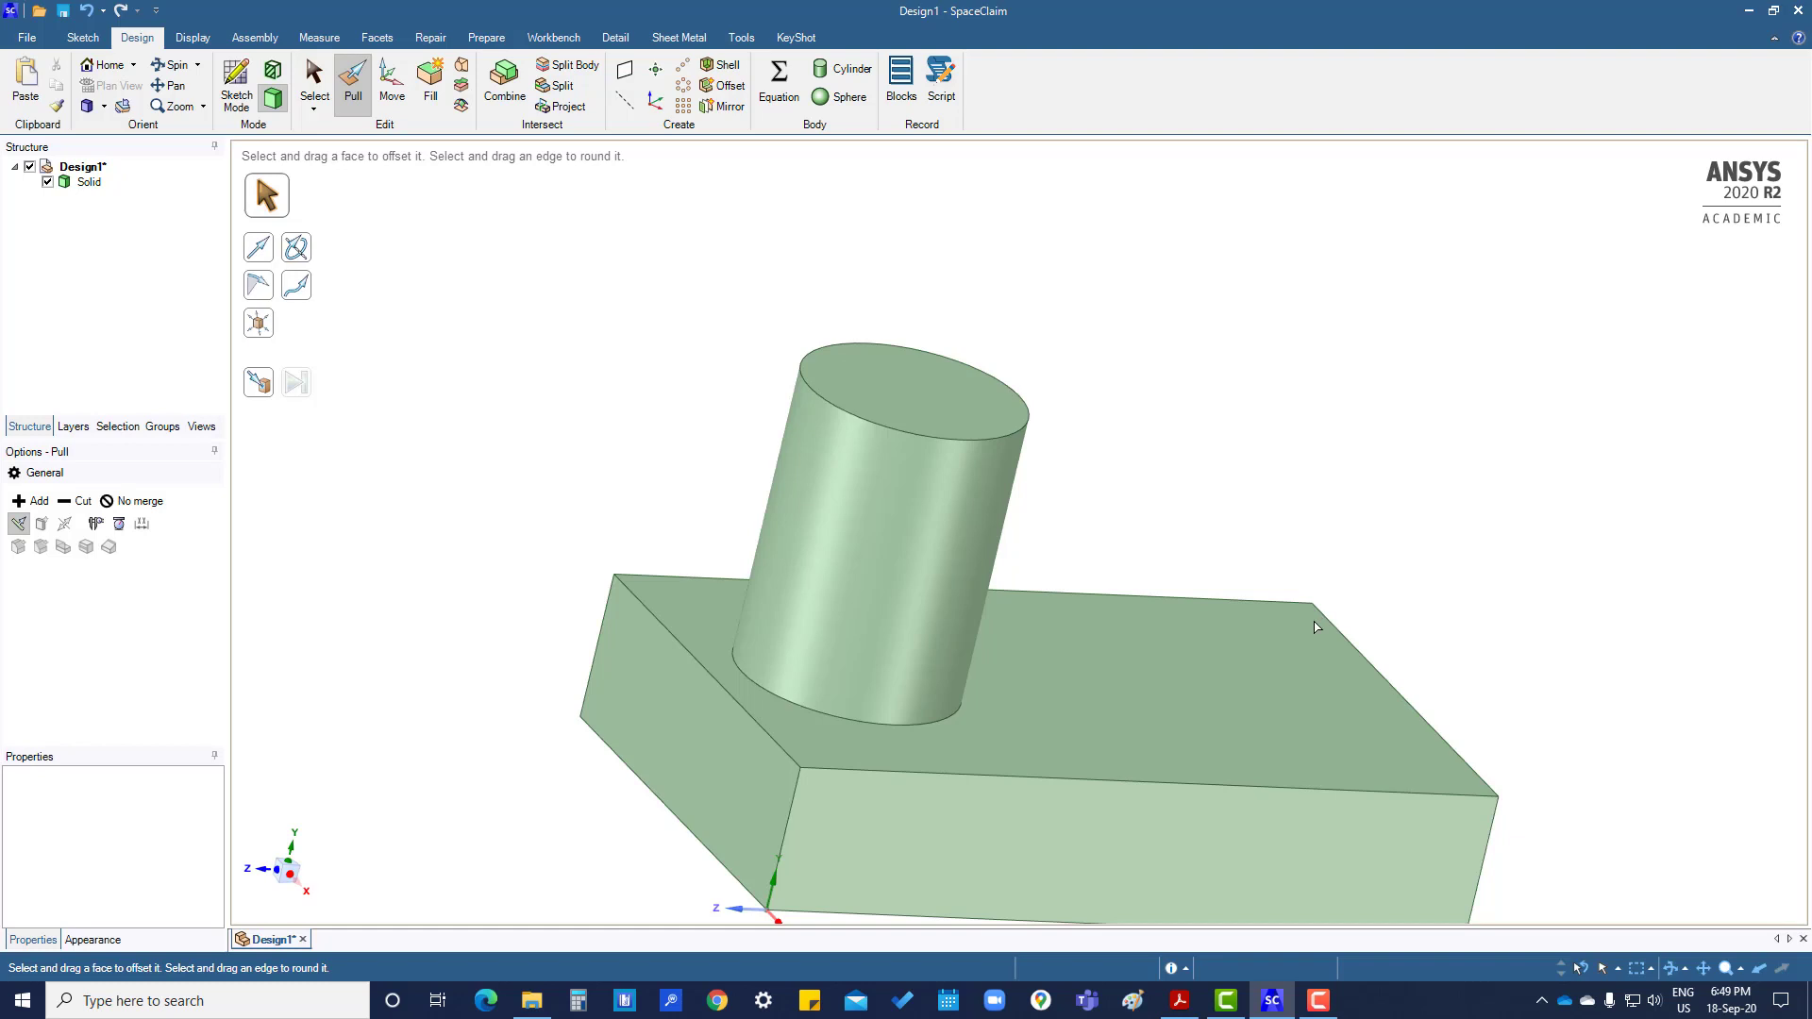
{"action": "left_click", "coordinate": [1199, 623]}
{"action": "scroll", "coordinate": [1204, 648], "scroll_direction": "down", "scroll_amount": 2}
{"action": "mouse_move", "coordinate": [1205, 647]}
{"action": "middle_mouse_down"}
{"action": "mouse_move", "coordinate": [1126, 758]}
{"action": "mouse_move", "coordinate": [1145, 801]}
{"action": "mouse_move", "coordinate": [1173, 752]}
{"action": "mouse_move", "coordinate": [1063, 671]}
{"action": "mouse_move", "coordinate": [920, 661]}
{"action": "mouse_move", "coordinate": [793, 781]}
{"action": "middle_mouse_up"}
{"action": "key", "text": "Escape"}
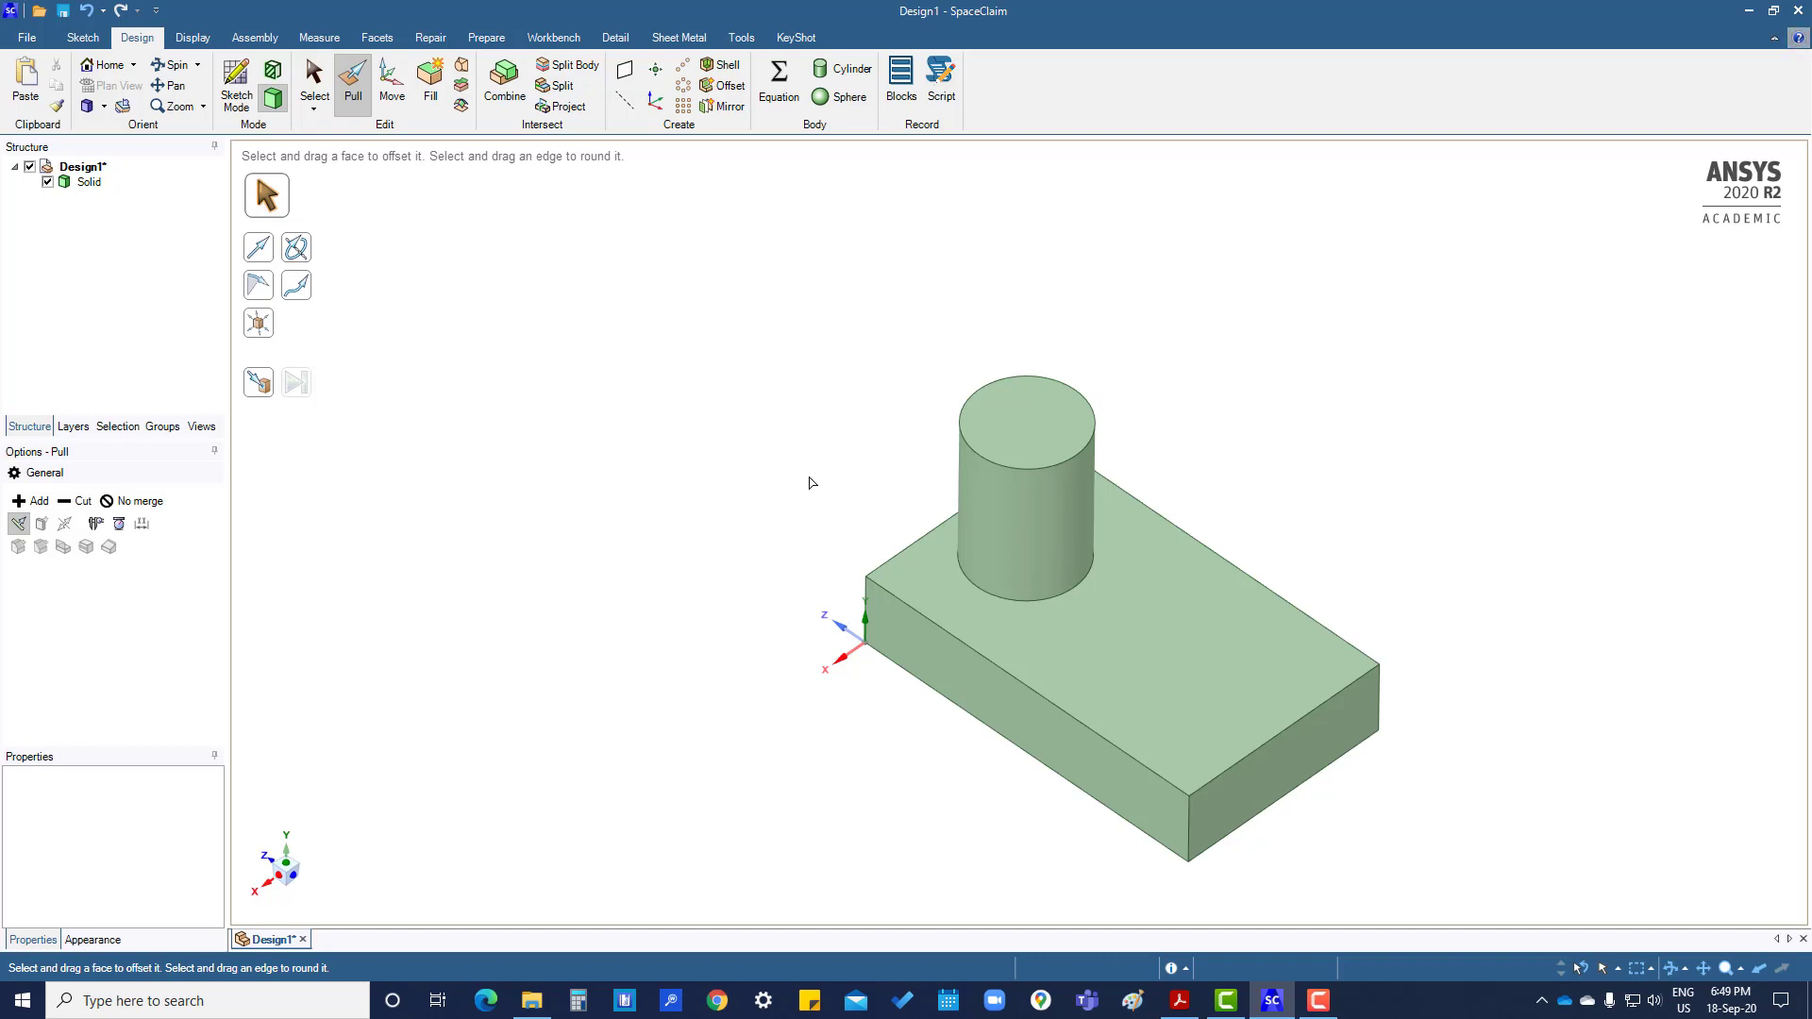
Step: Create a mid-plane between the block's two opposite long side faces
{"action": "key", "text": "s"}
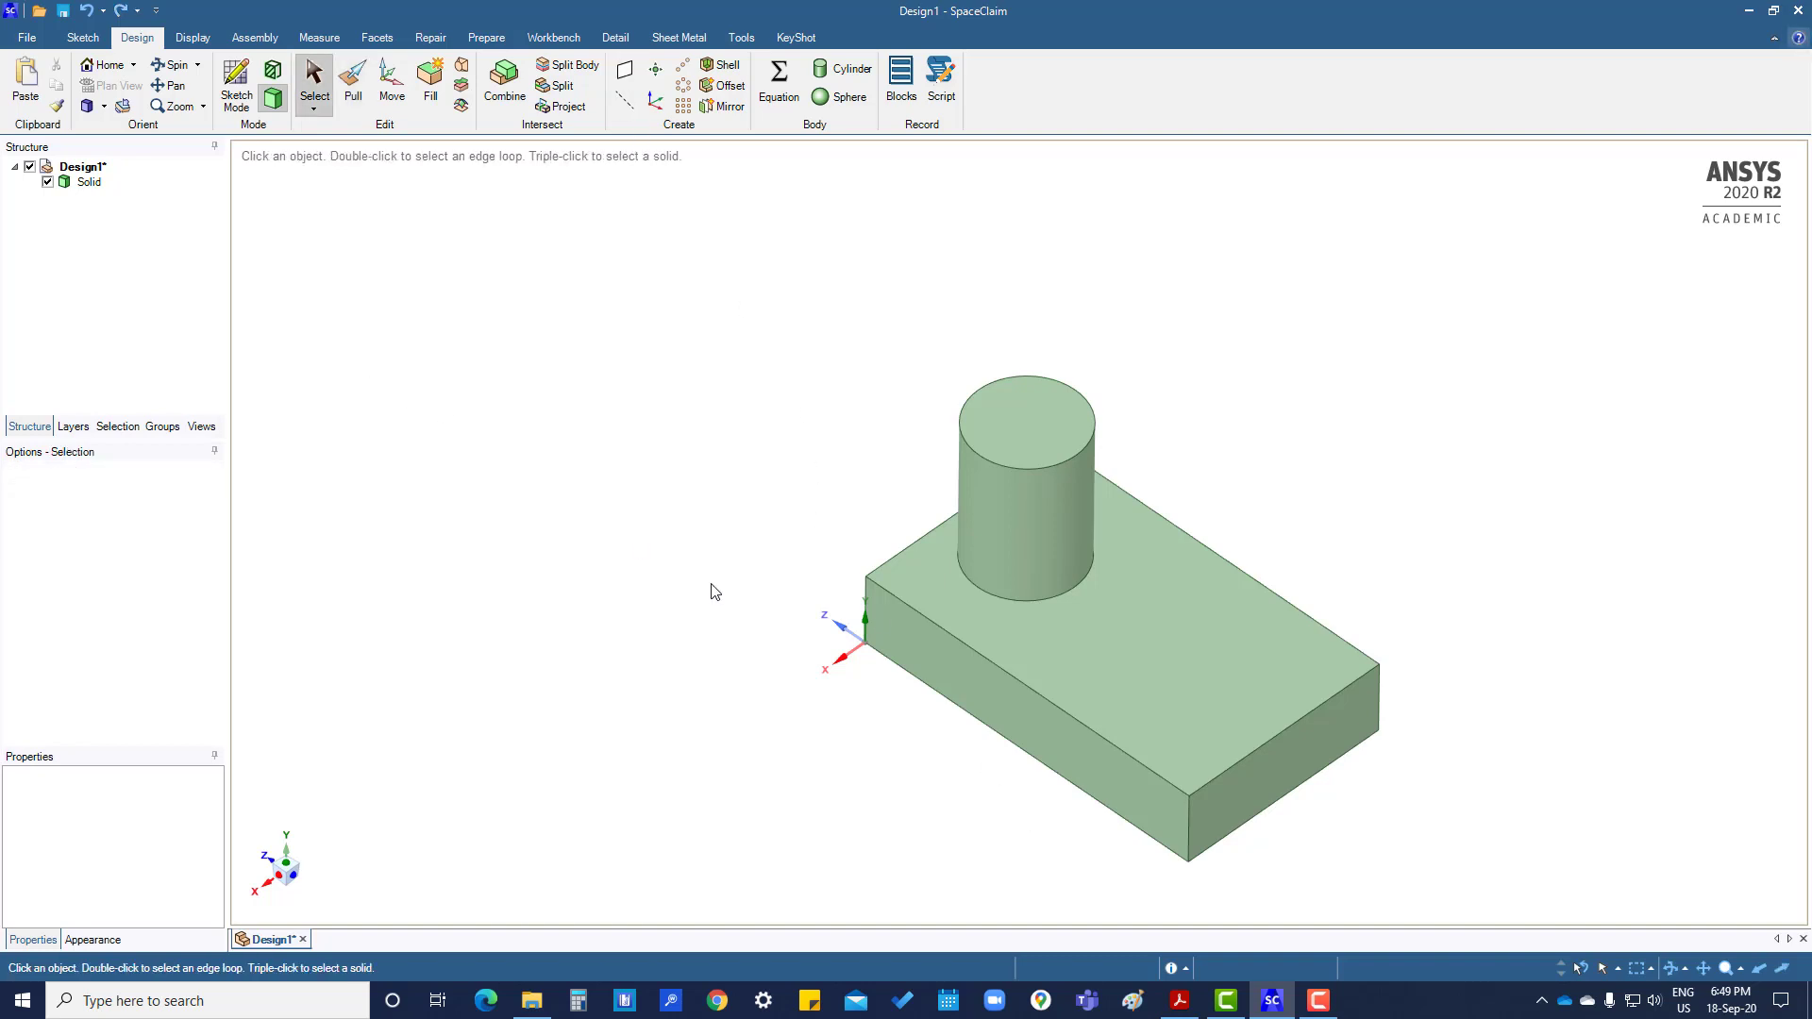
{"action": "left_click", "coordinate": [1146, 812]}
{"action": "middle_click_drag", "start_coordinate": [1265, 813], "coordinate": [1282, 783]}
{"action": "left_click", "coordinate": [1340, 660], "text": "ctrl"}
{"action": "middle_click_drag", "start_coordinate": [1283, 702], "coordinate": [1084, 728]}
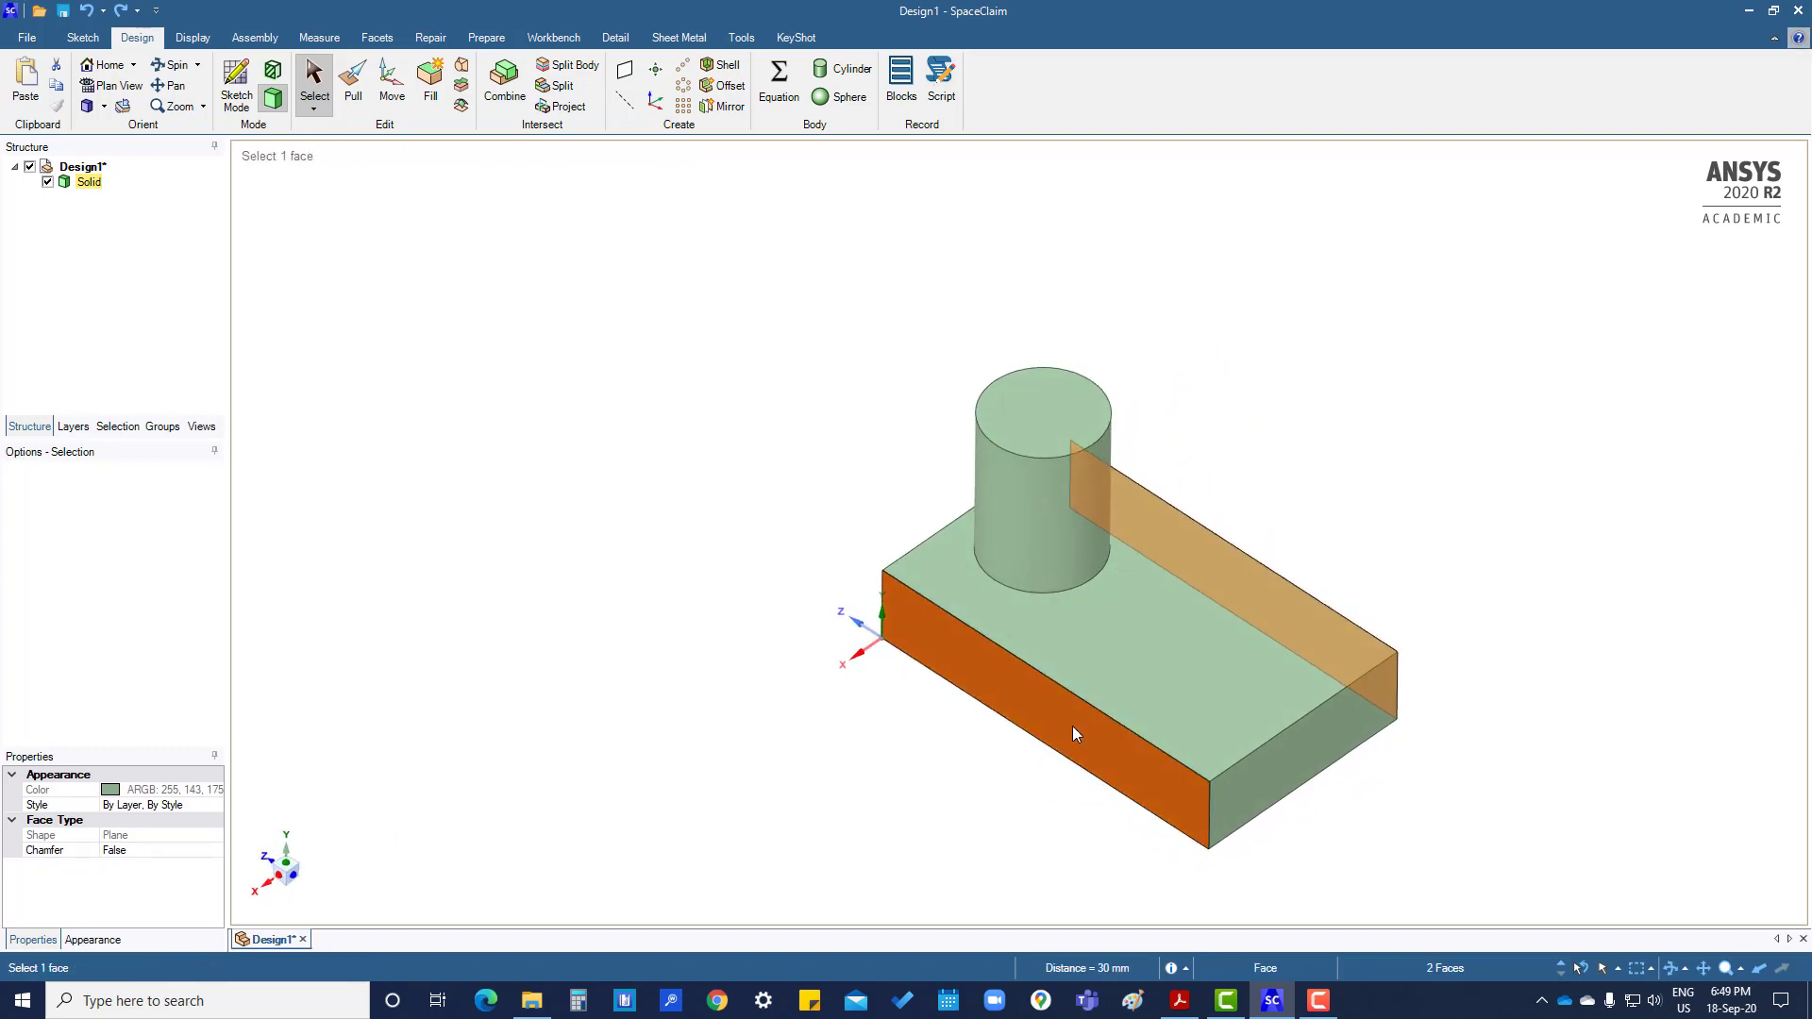
{"action": "left_click", "coordinate": [625, 71]}
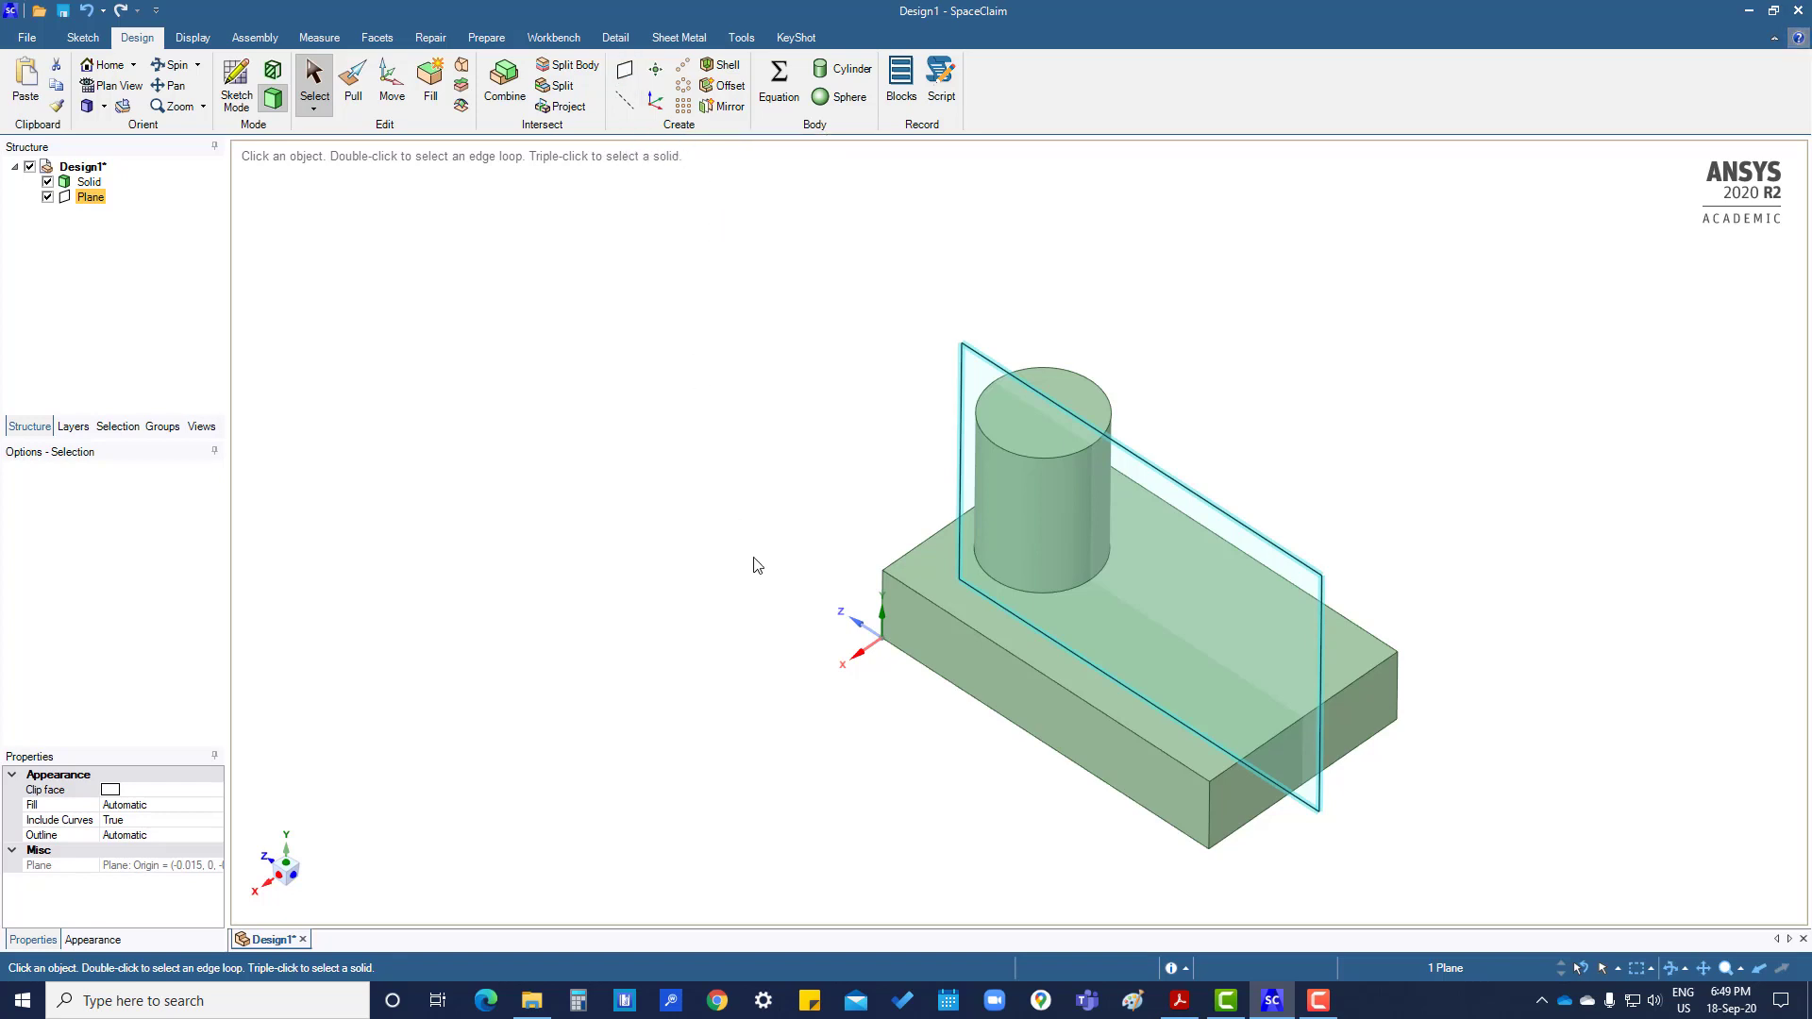
Step: Start a sketch on the lengthwise mid-plane running through the block and the cylindrical boss
{"action": "left_click", "coordinate": [571, 785]}
{"action": "left_click", "coordinate": [1320, 583]}
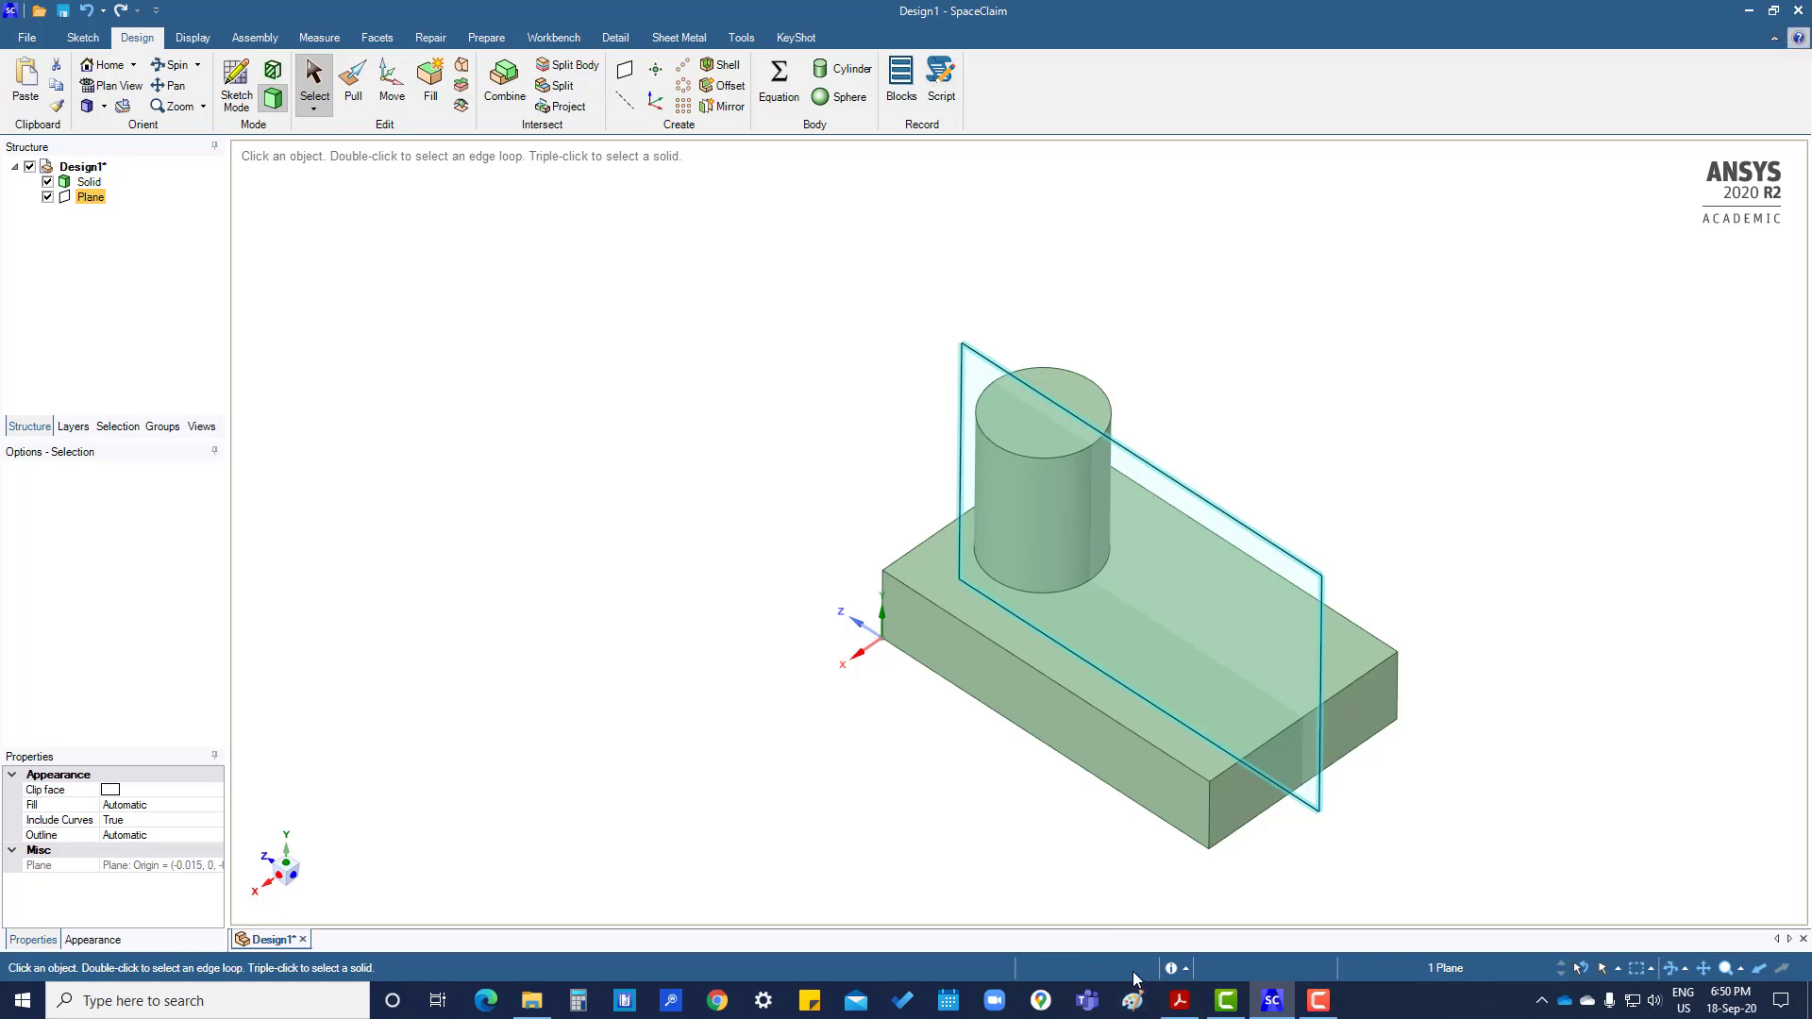
{"action": "key", "text": "k"}
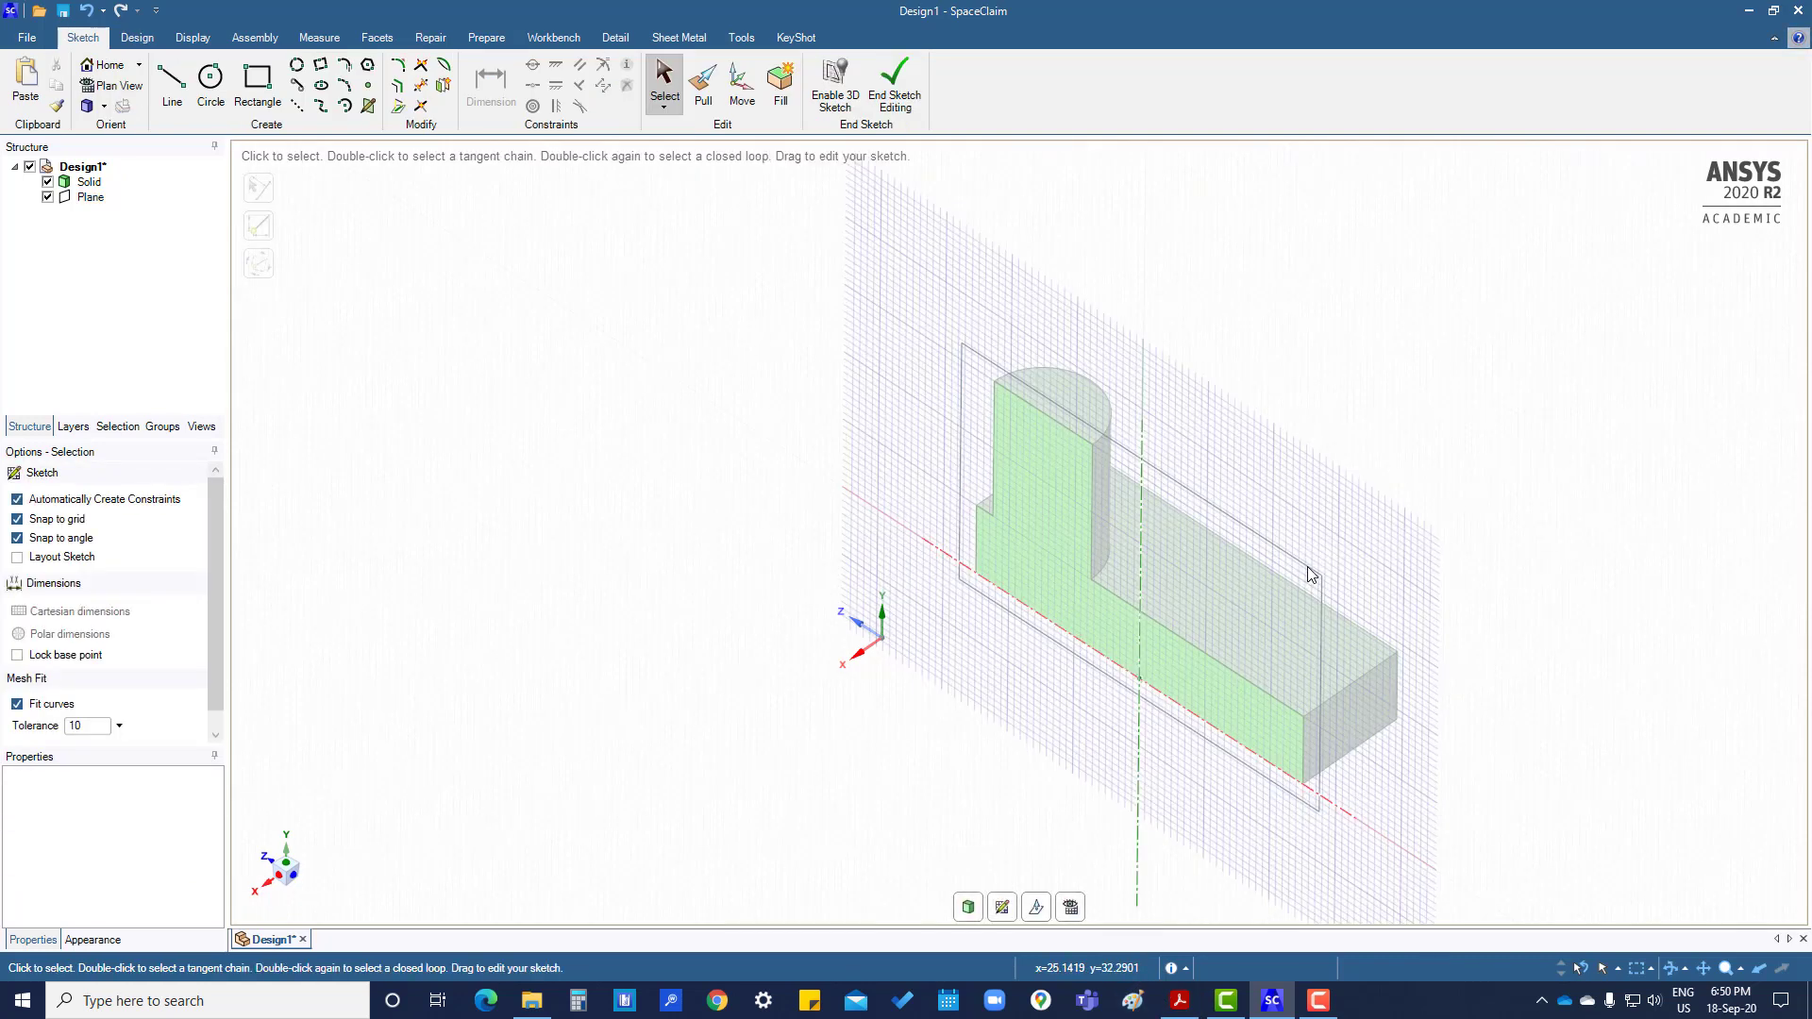
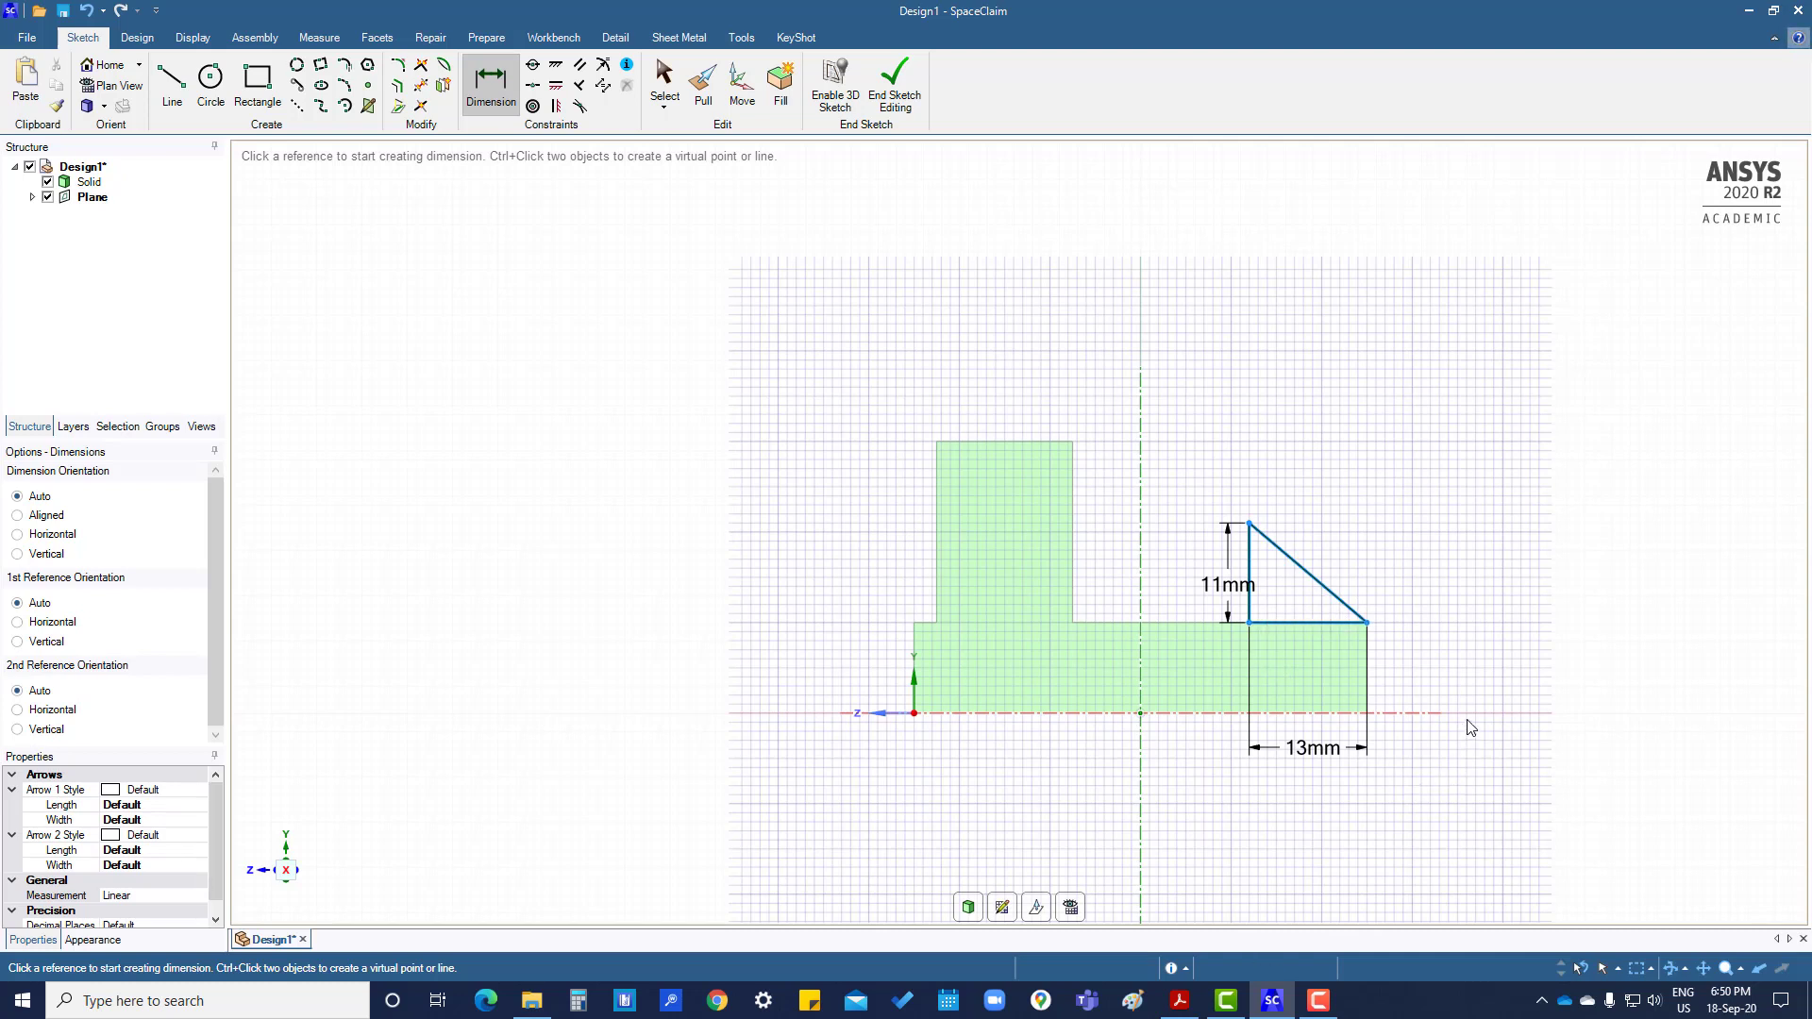
Step: Set the sketched triangle's height to 15 mm and its base length to 12 mm
{"action": "left_click", "coordinate": [1223, 590]}
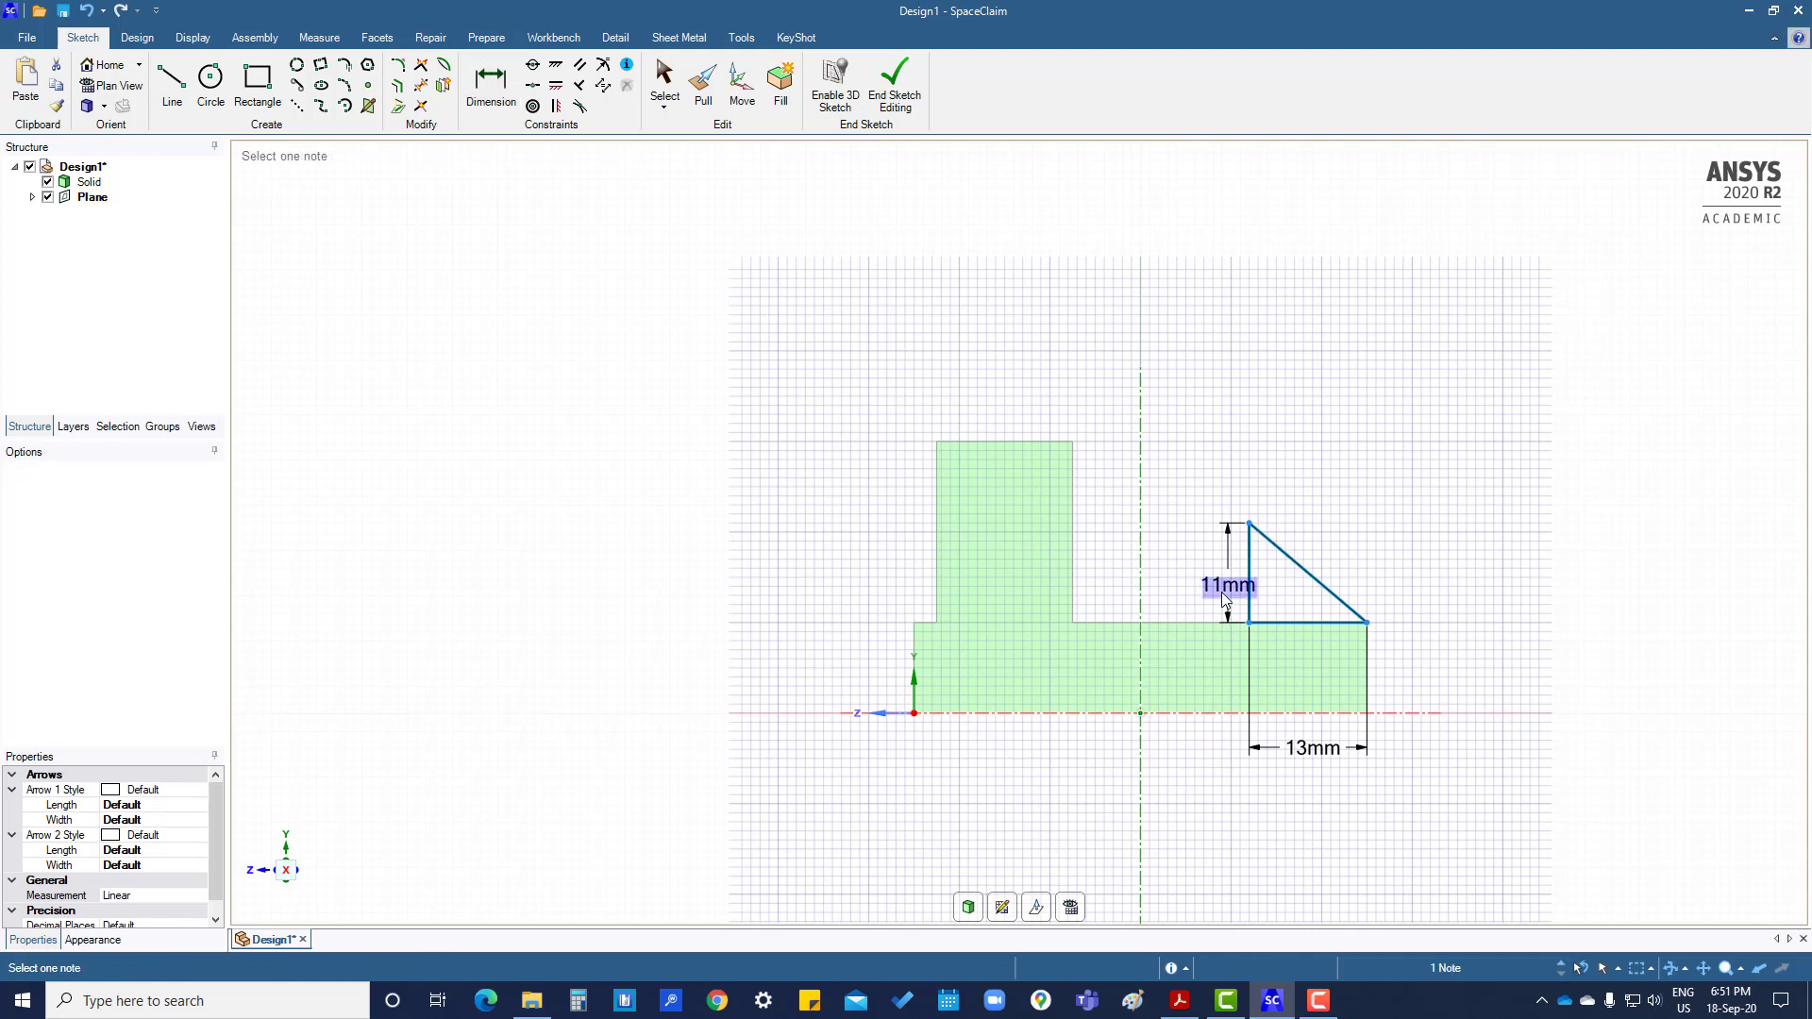
{"action": "type", "text": "15"}
{"action": "key", "text": "Return"}
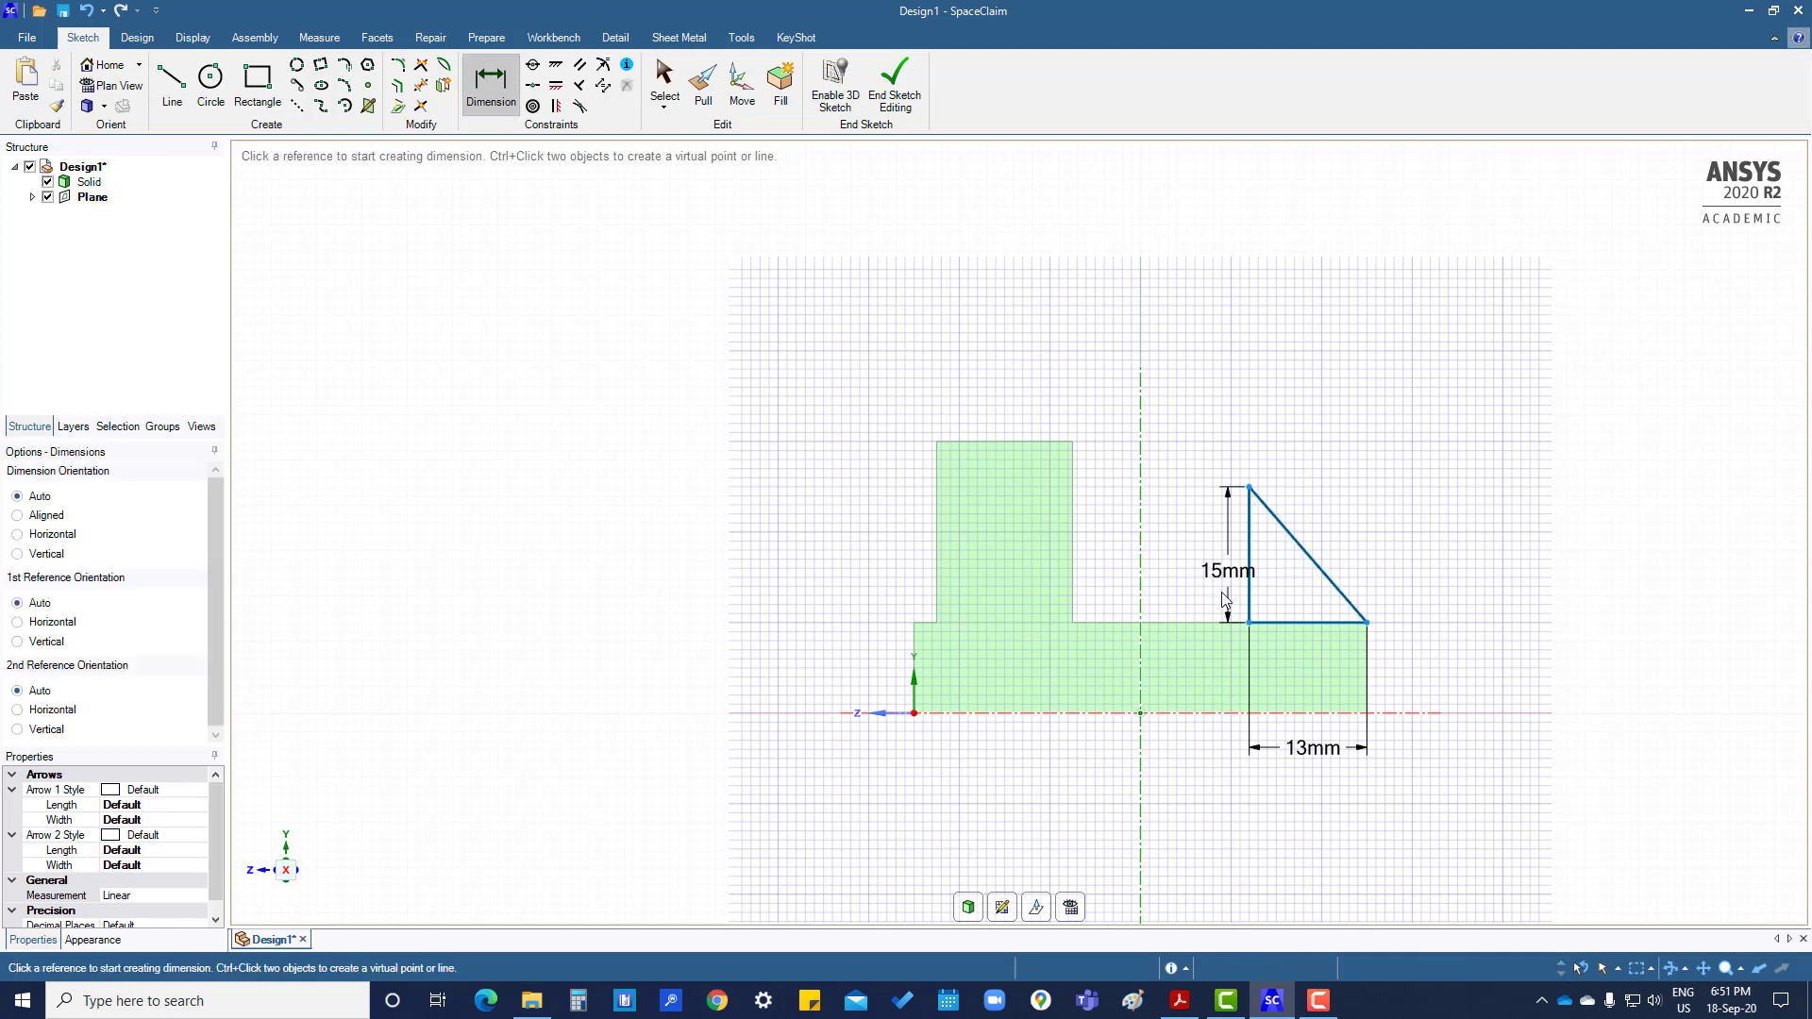
{"action": "left_click", "coordinate": [1298, 785]}
{"action": "type", "text": "12"}
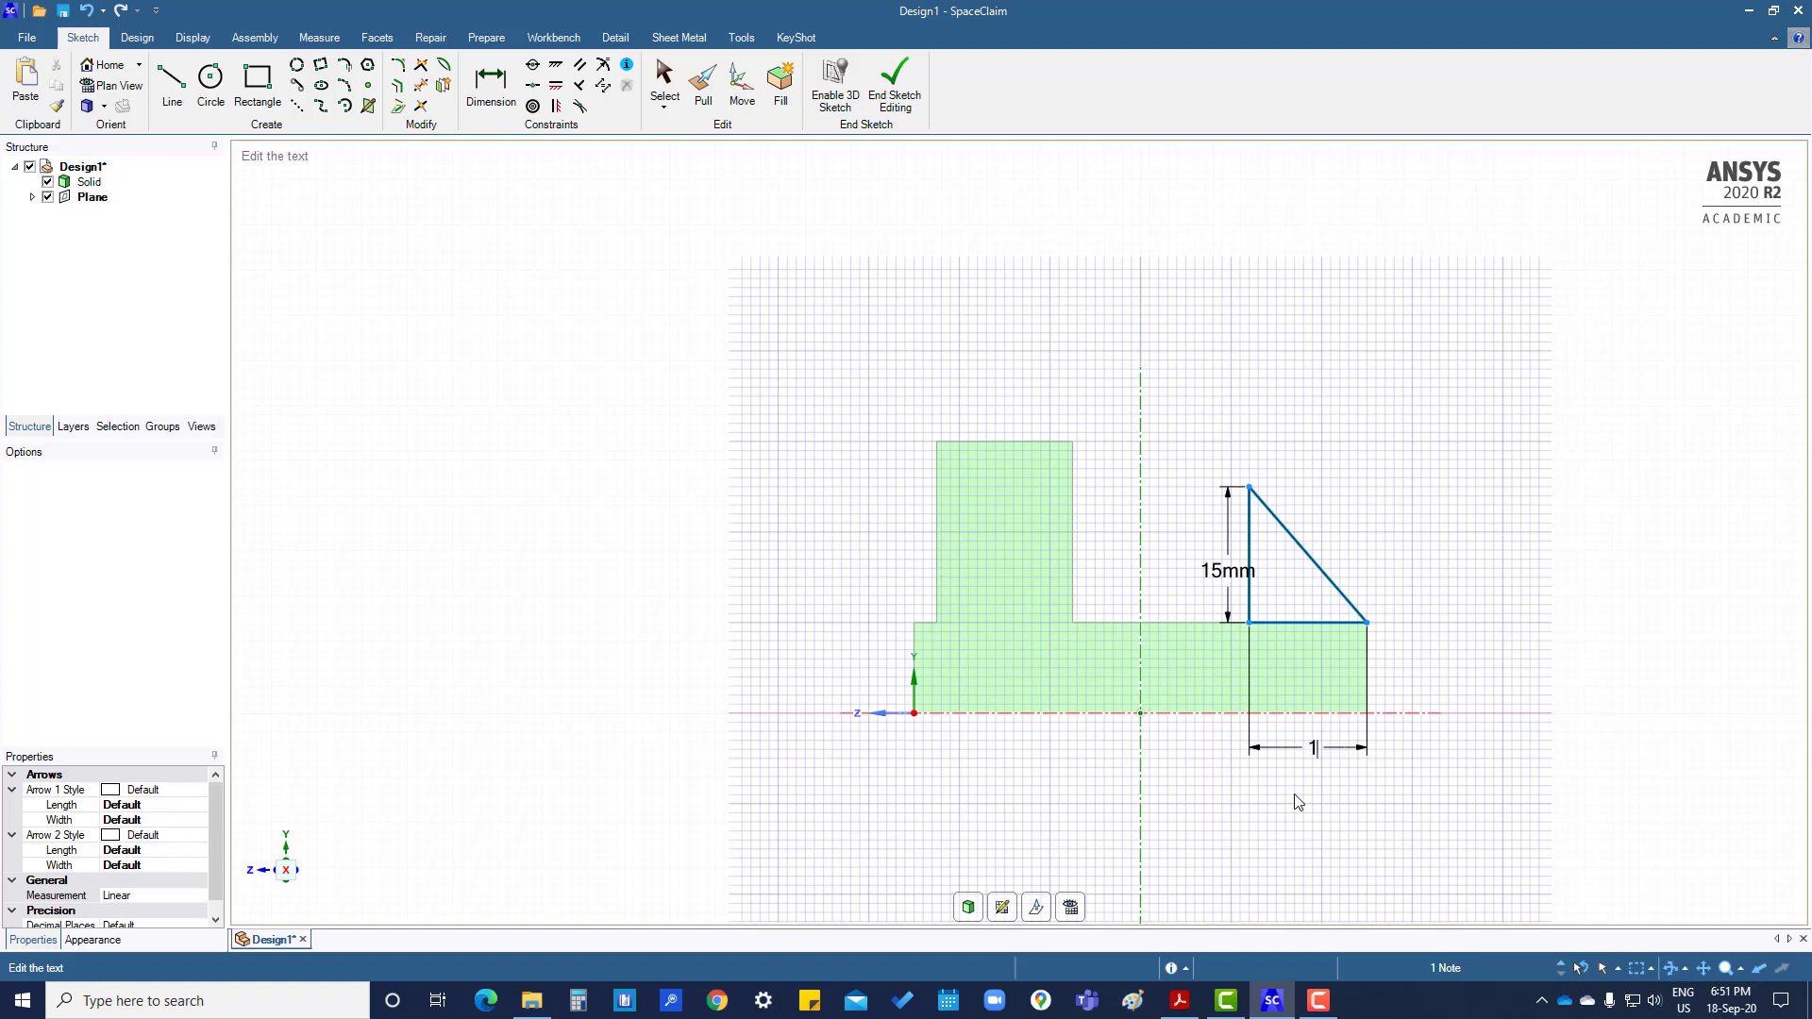
{"action": "key", "text": "Return"}
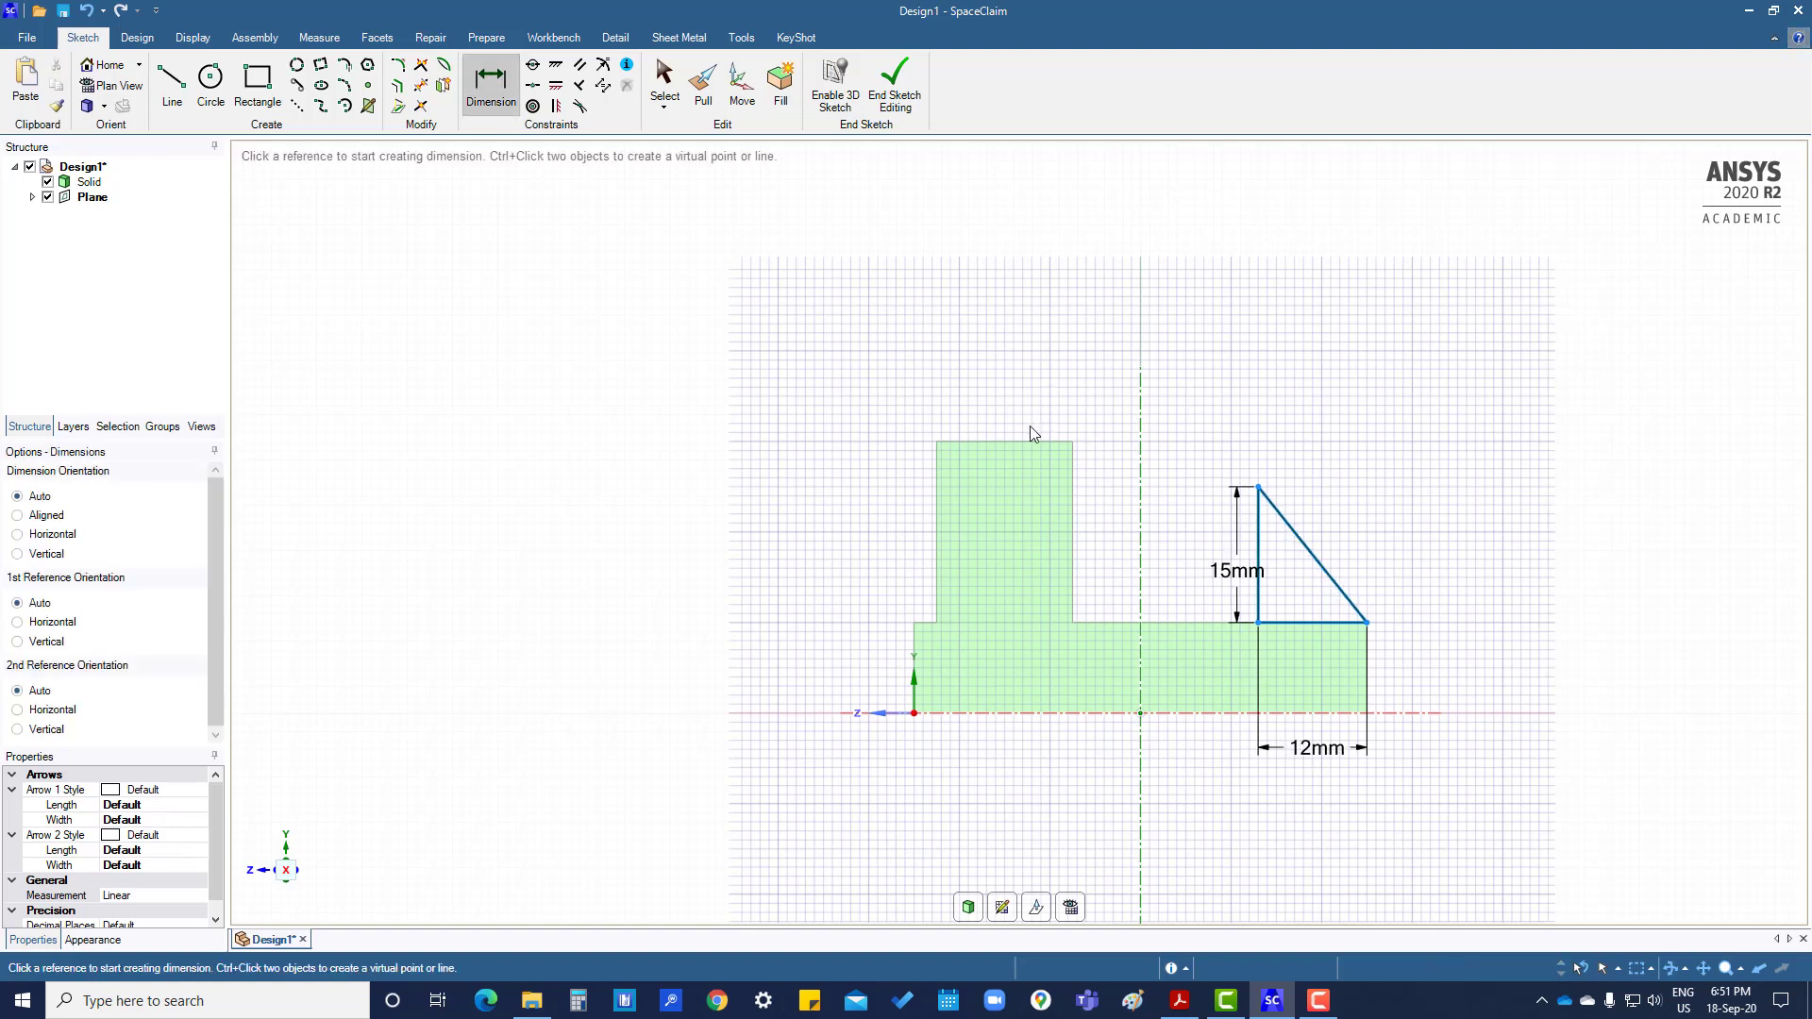
Step: End the sketch and pull the triangular face to both sides into a rib with a total thickness of 5 mm
{"action": "left_click", "coordinate": [968, 907]}
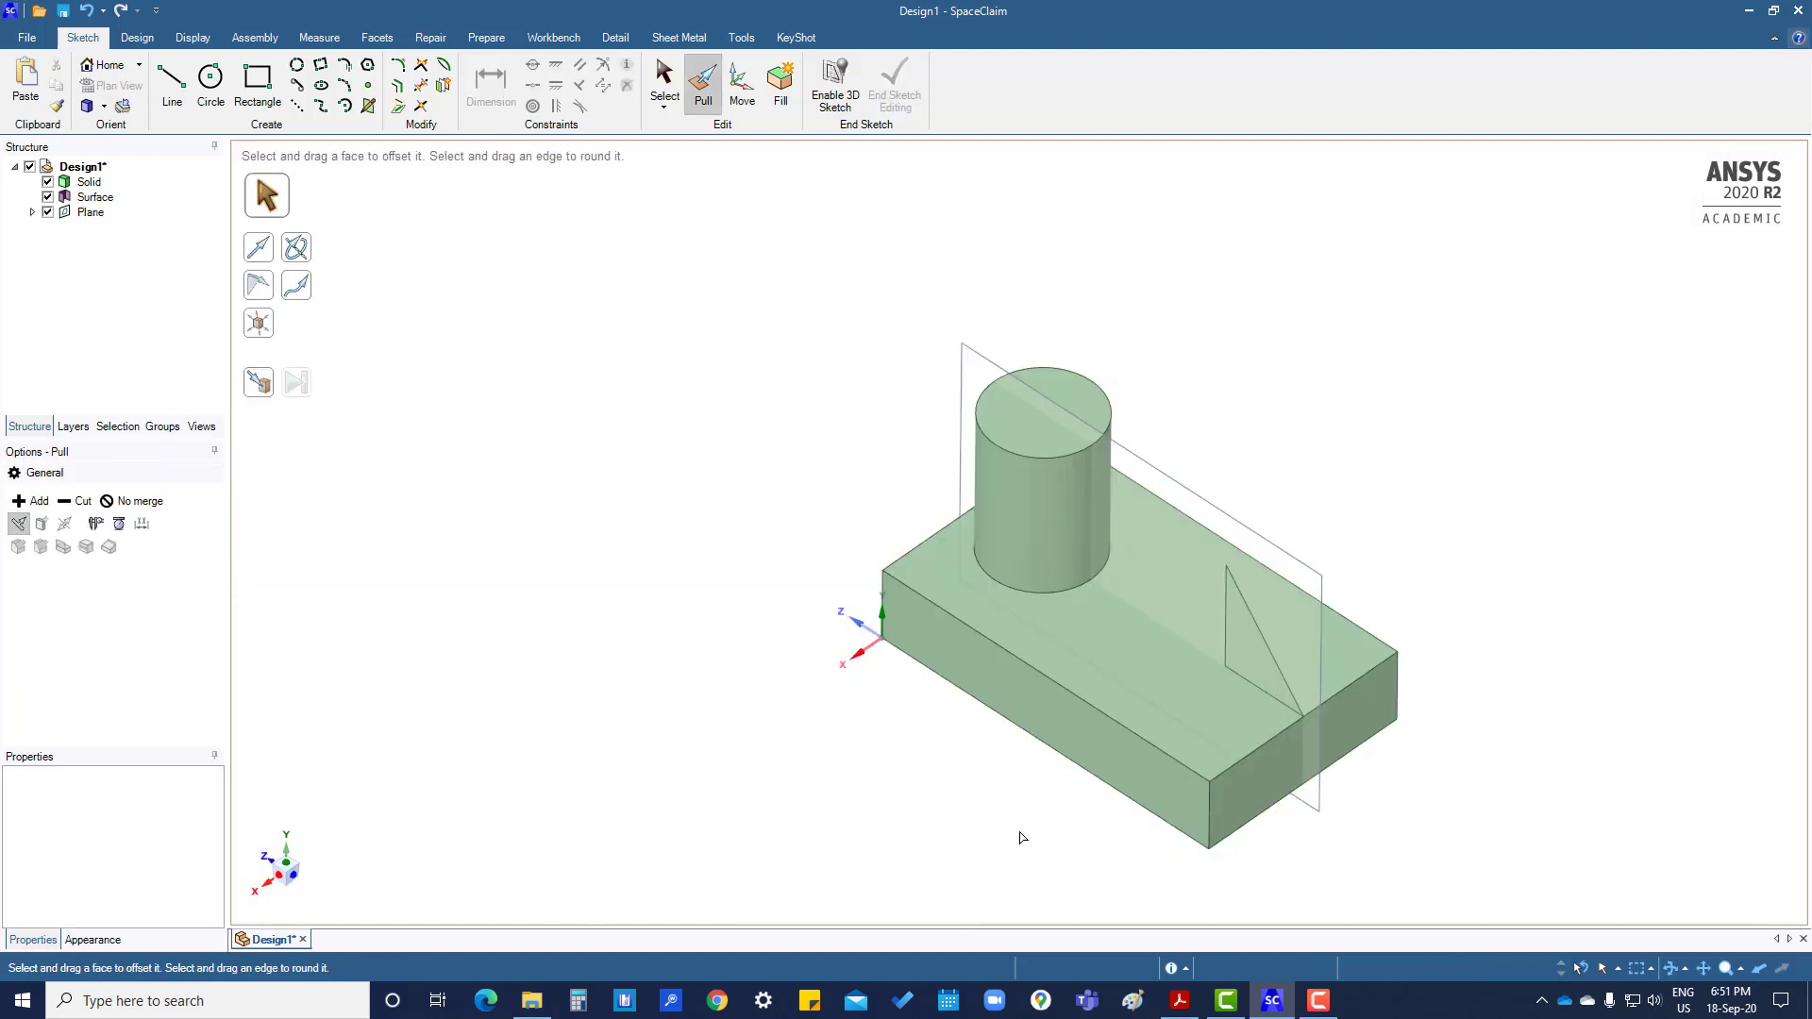
{"action": "left_click", "coordinate": [1253, 654]}
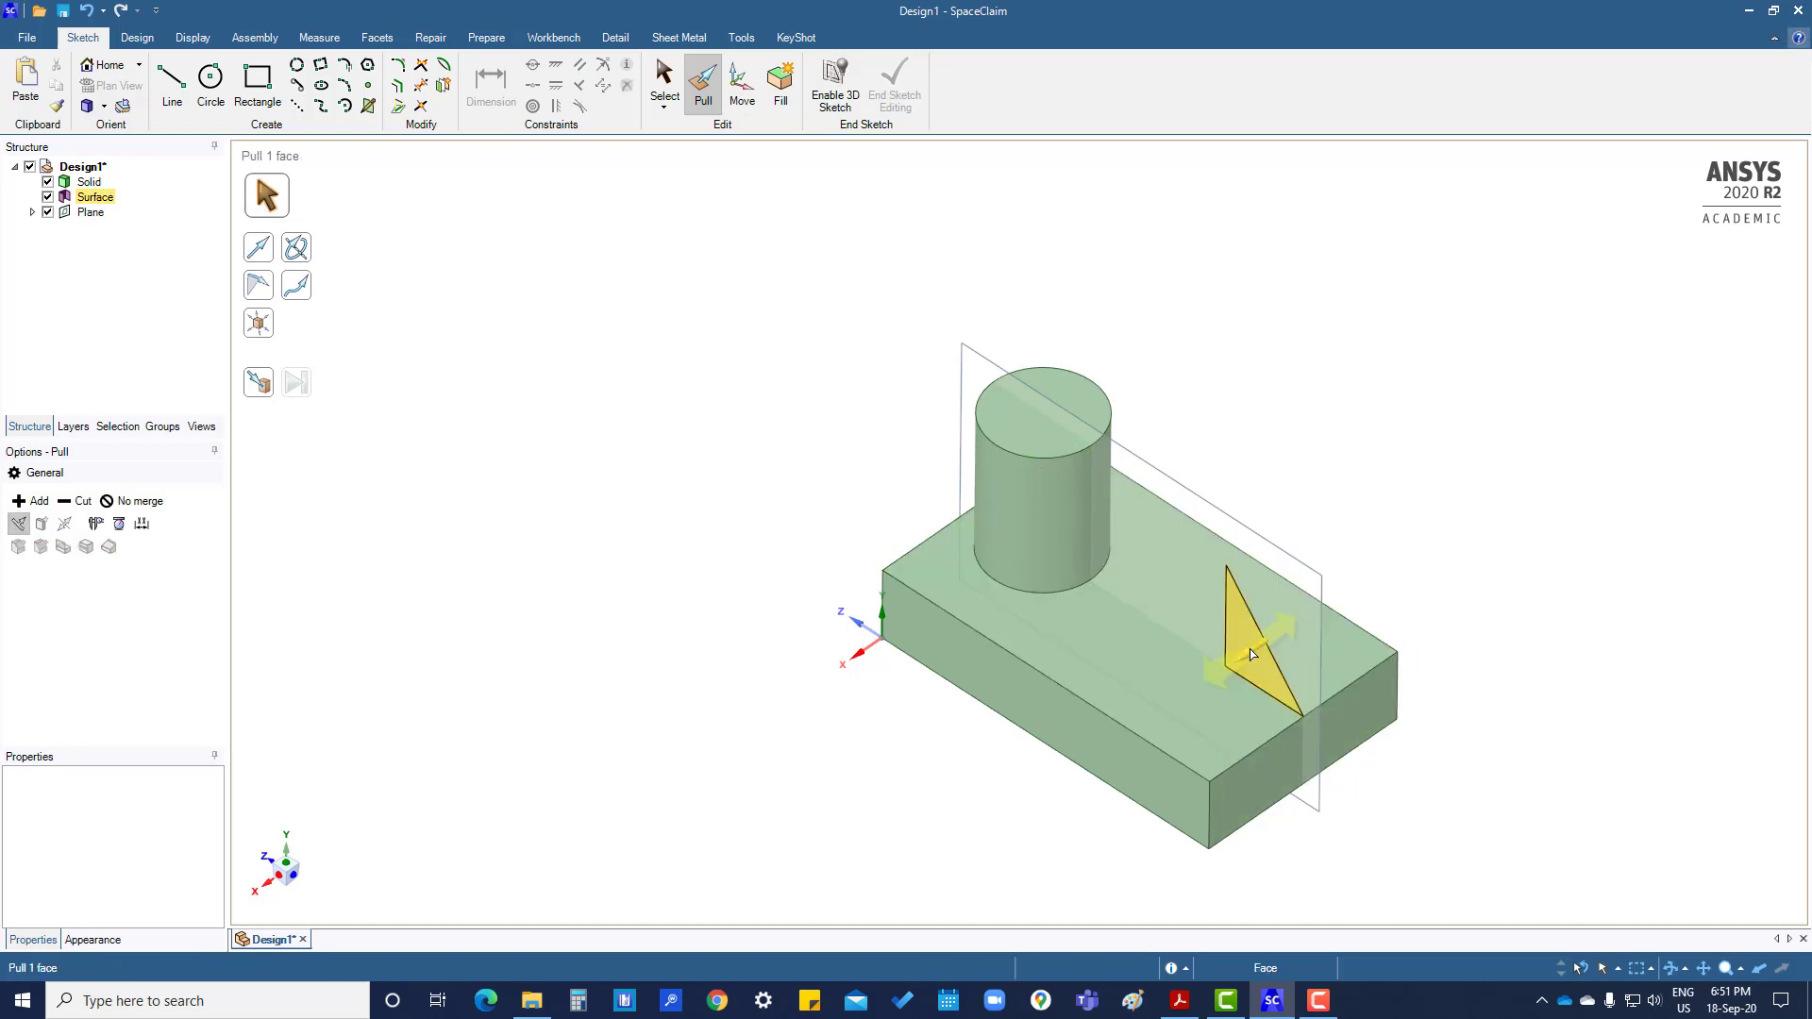
{"action": "key", "text": "Escape"}
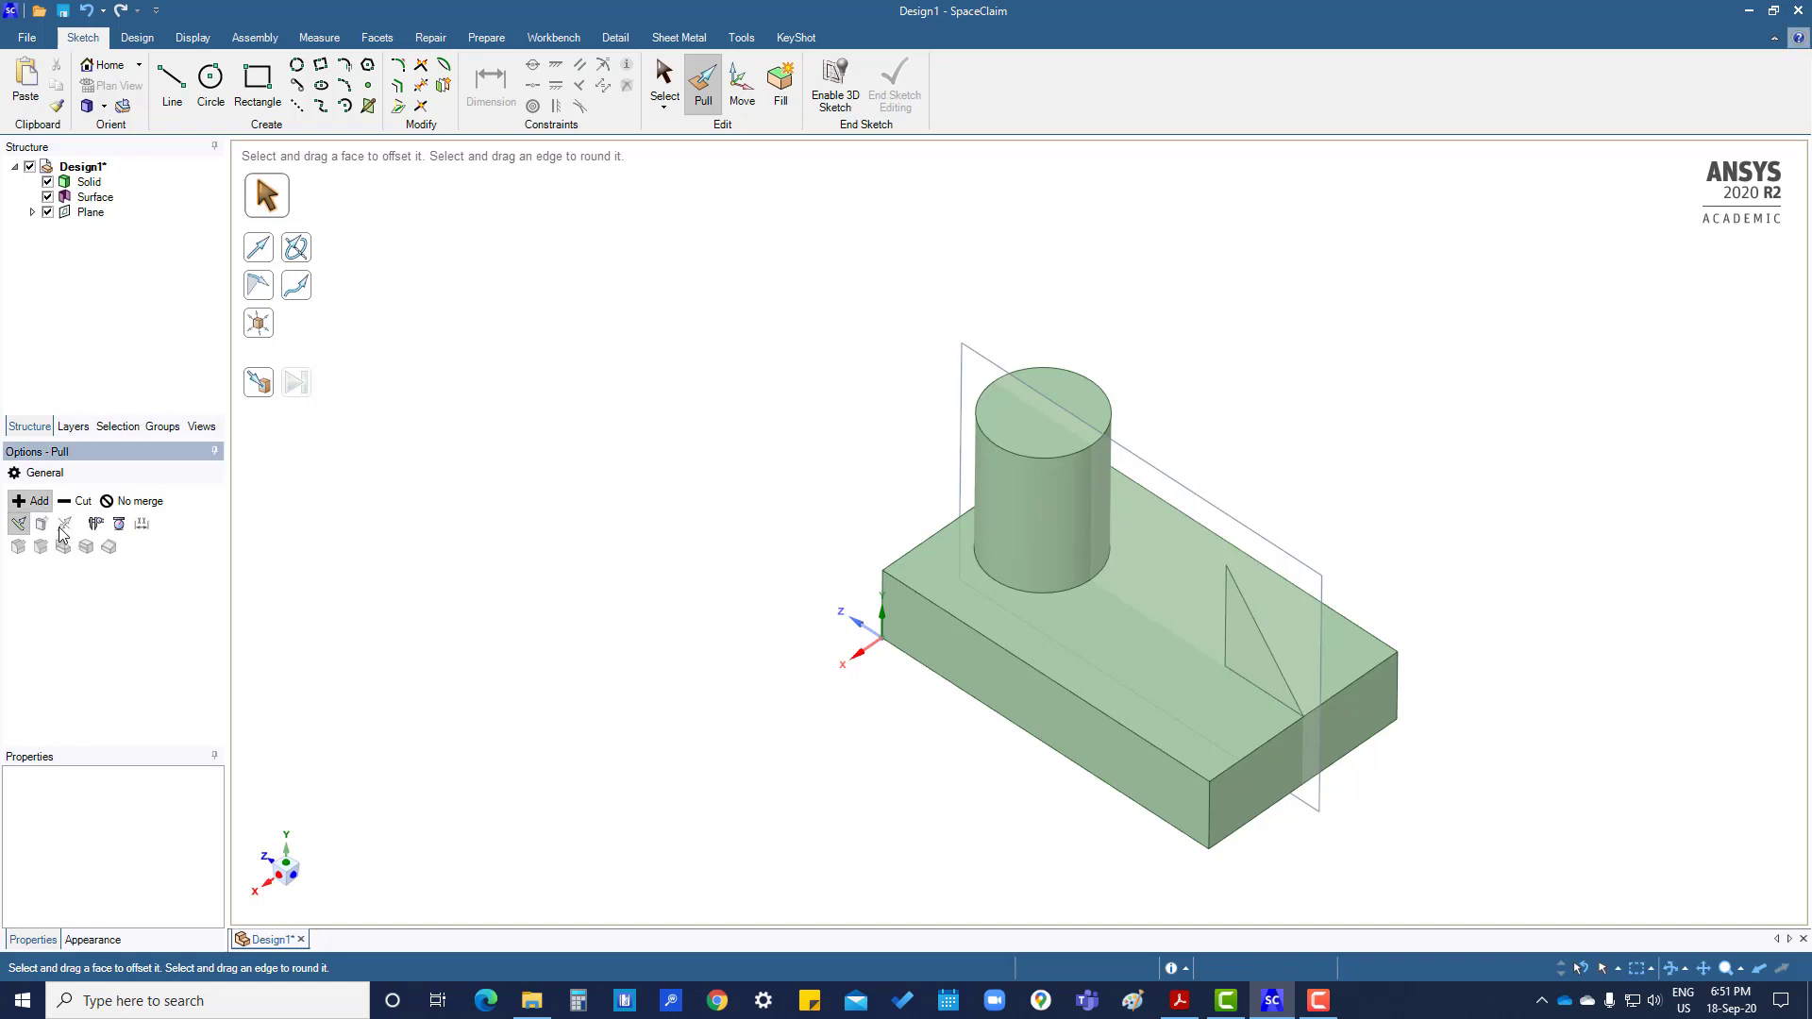
{"action": "left_click", "coordinate": [1255, 625]}
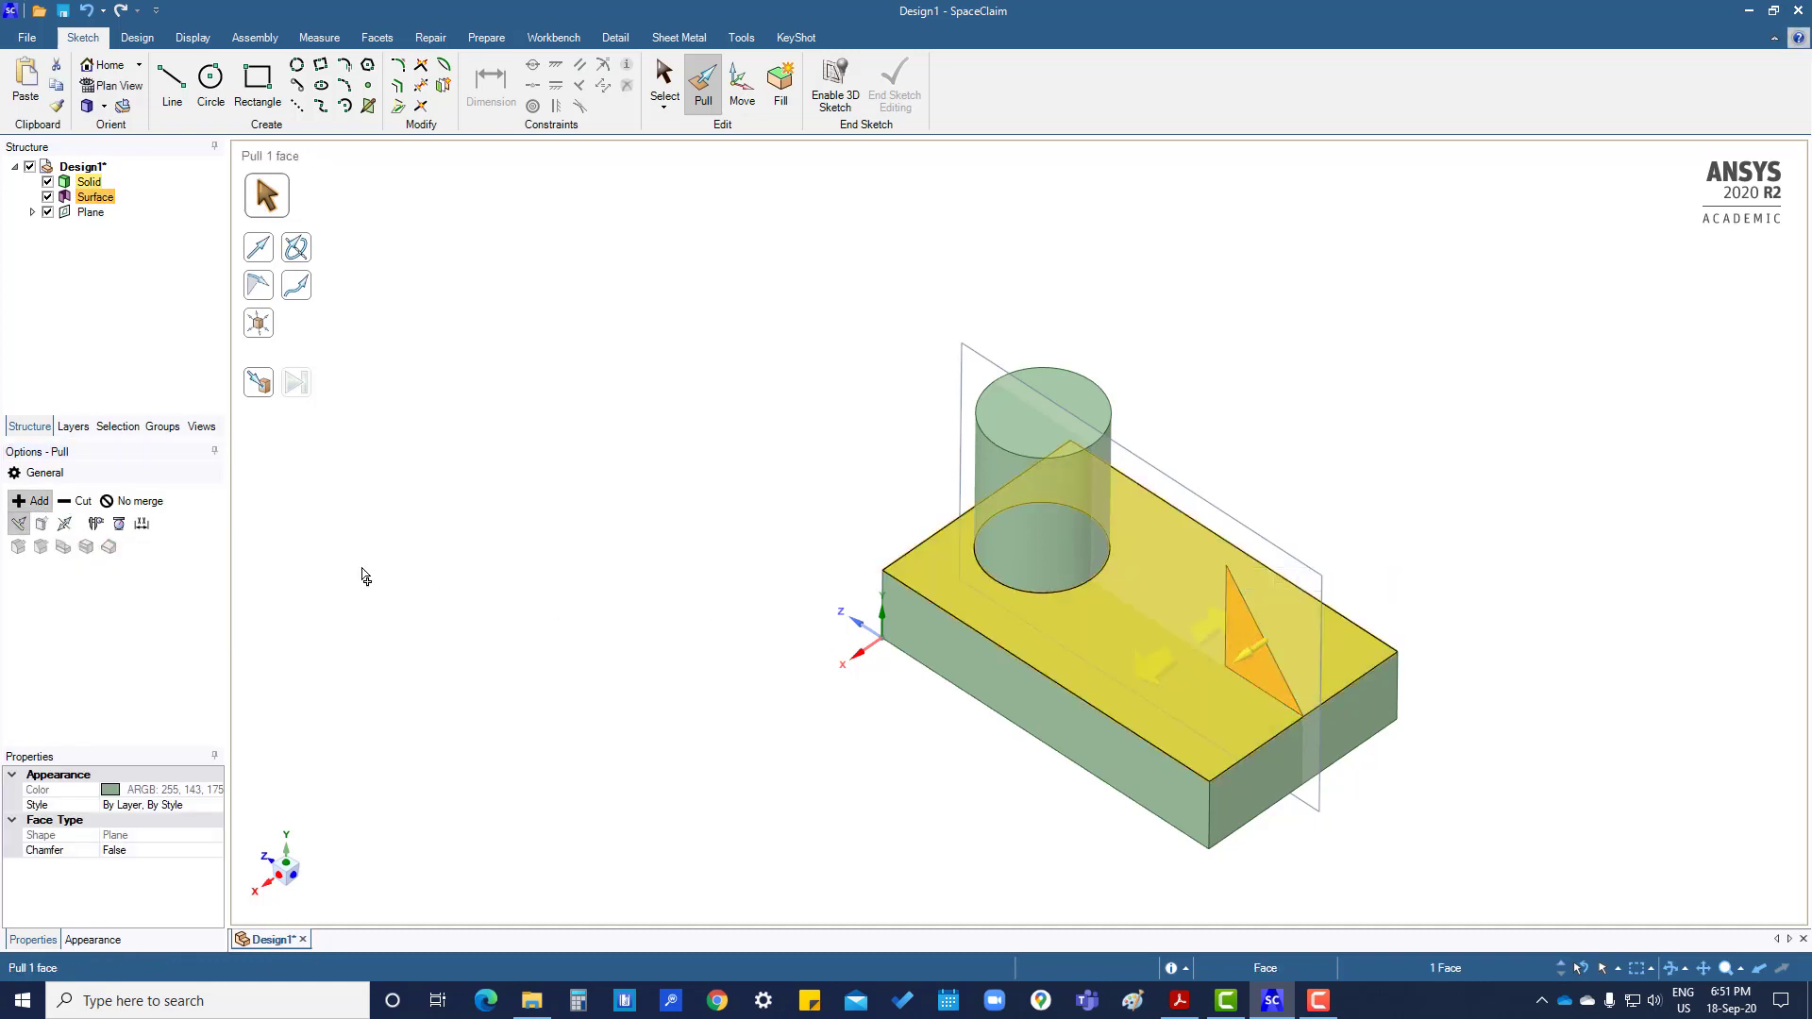
{"action": "left_click", "coordinate": [65, 523]}
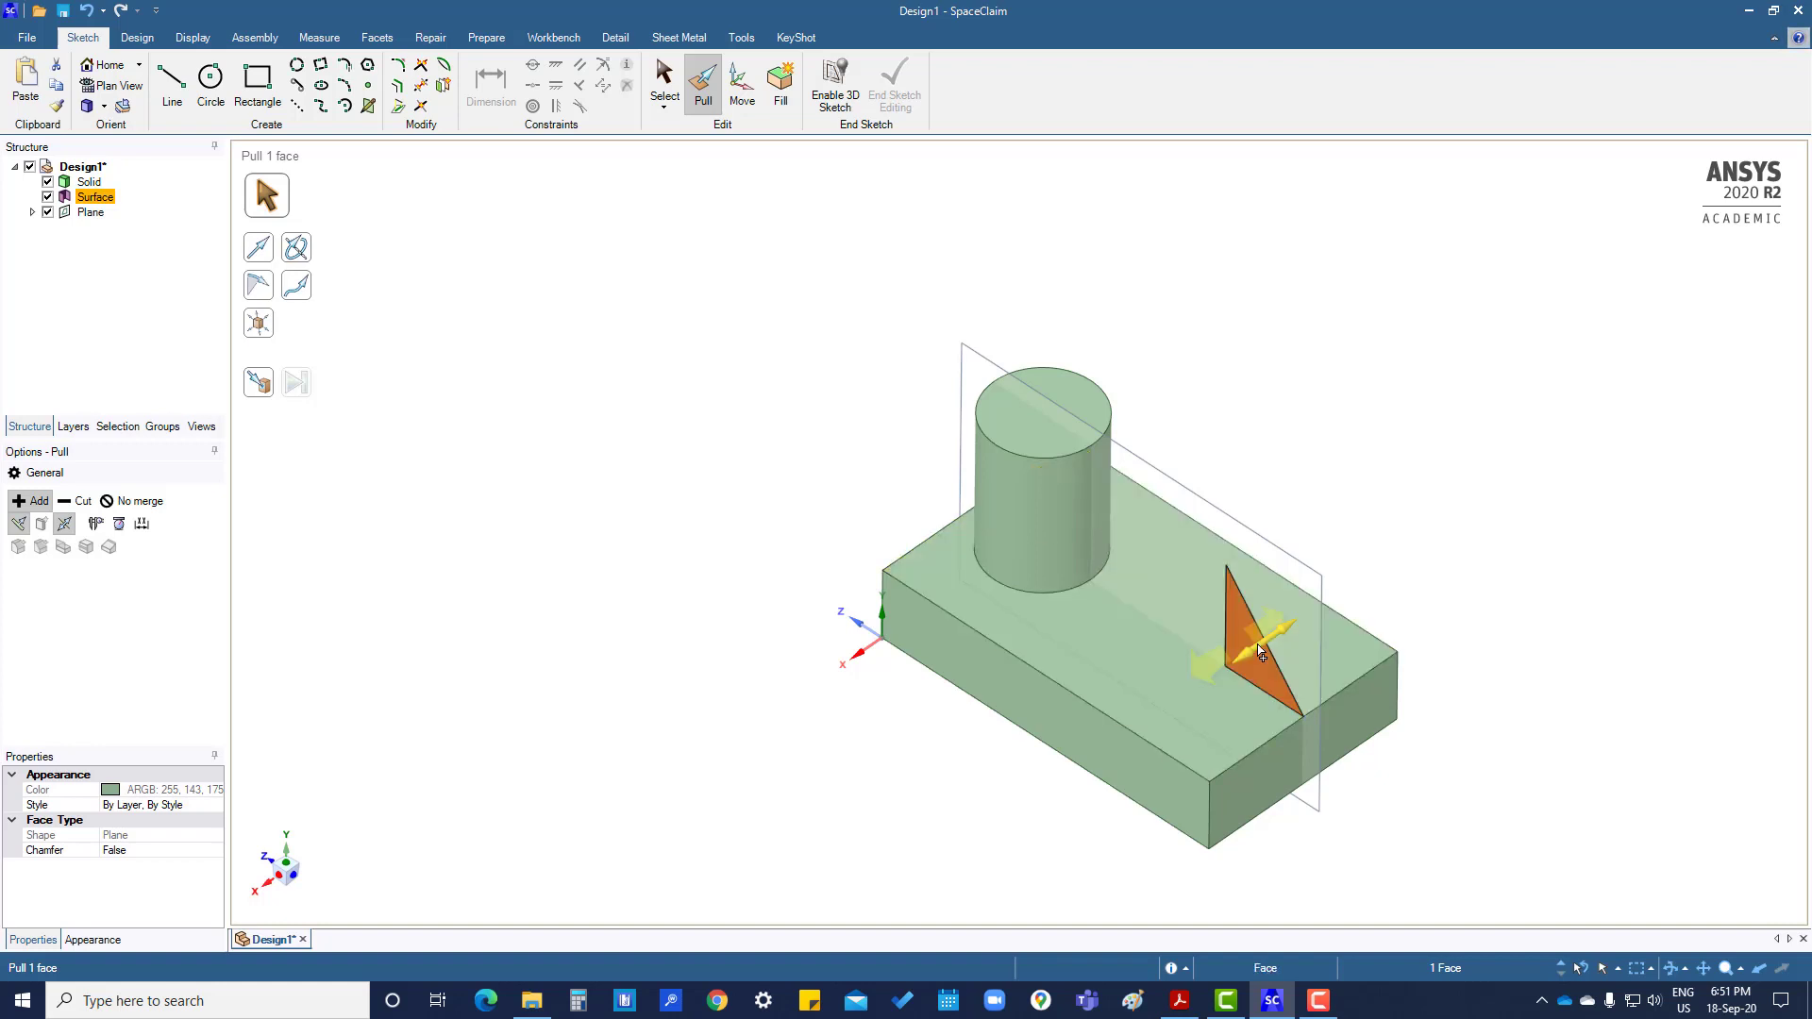
{"action": "left_click_drag", "start_coordinate": [1272, 653], "coordinate": [1285, 650]}
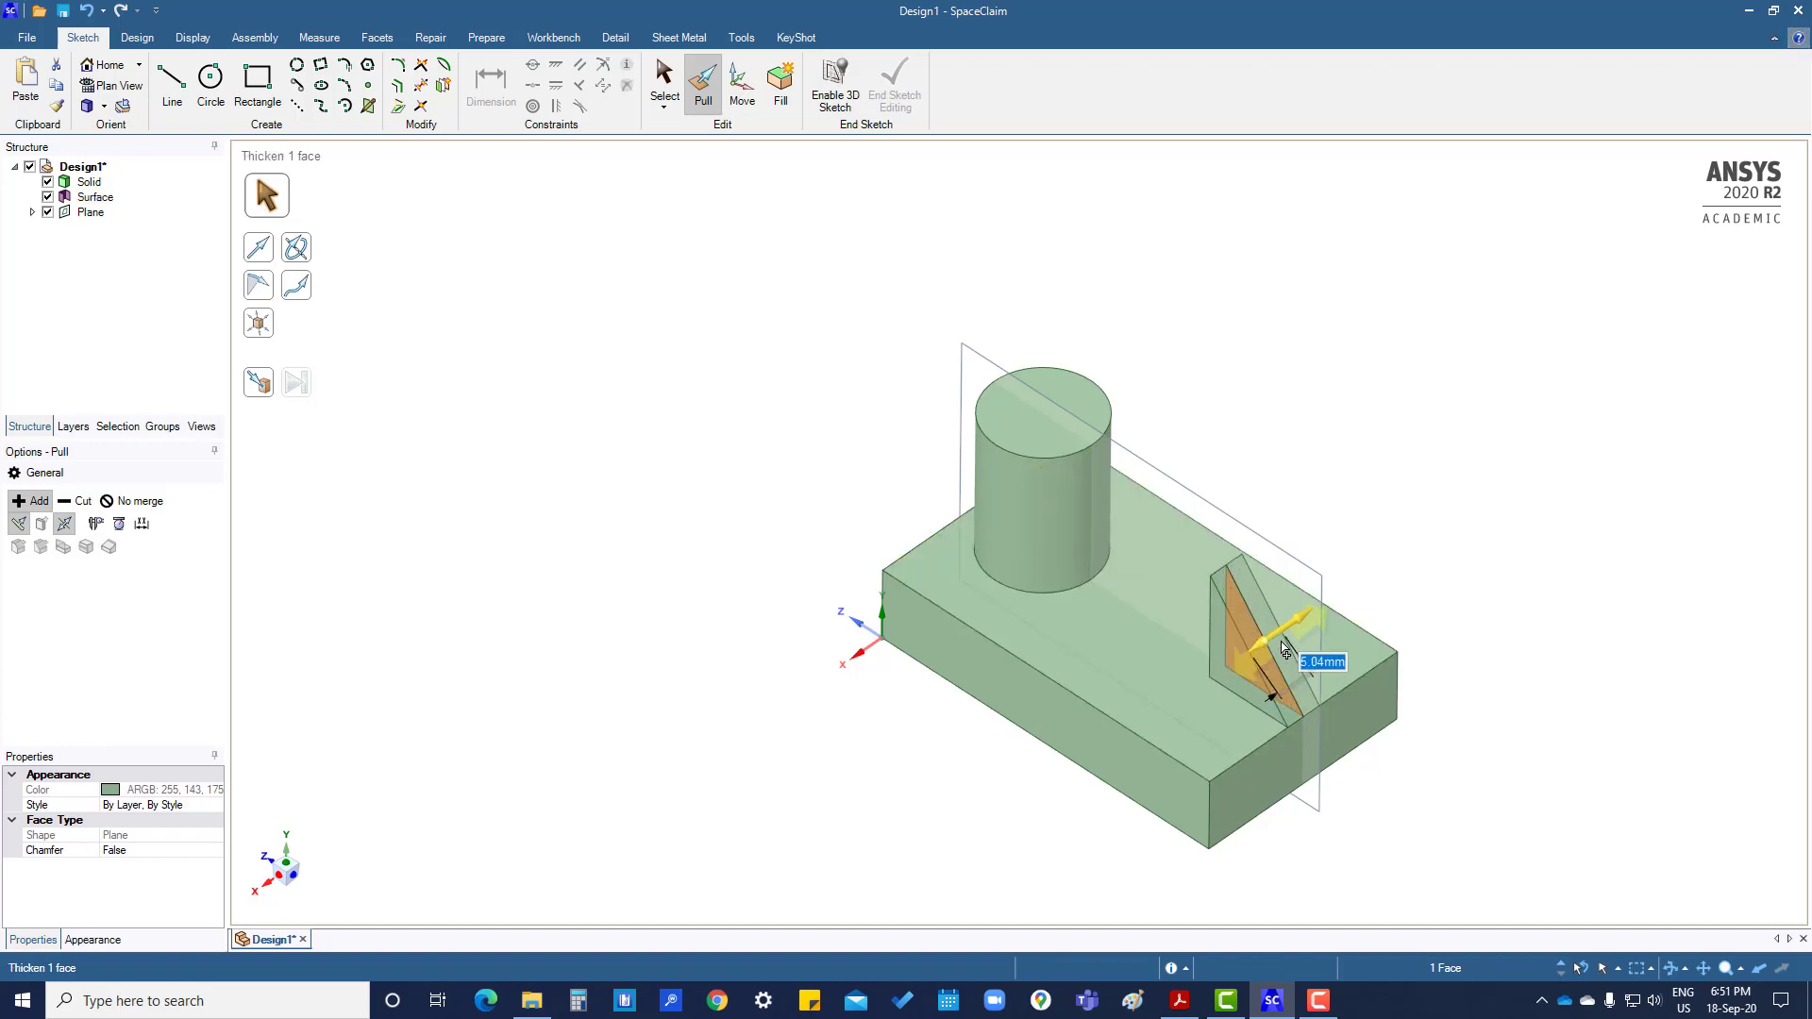
{"action": "type", "text": "5"}
{"action": "key", "text": "Return"}
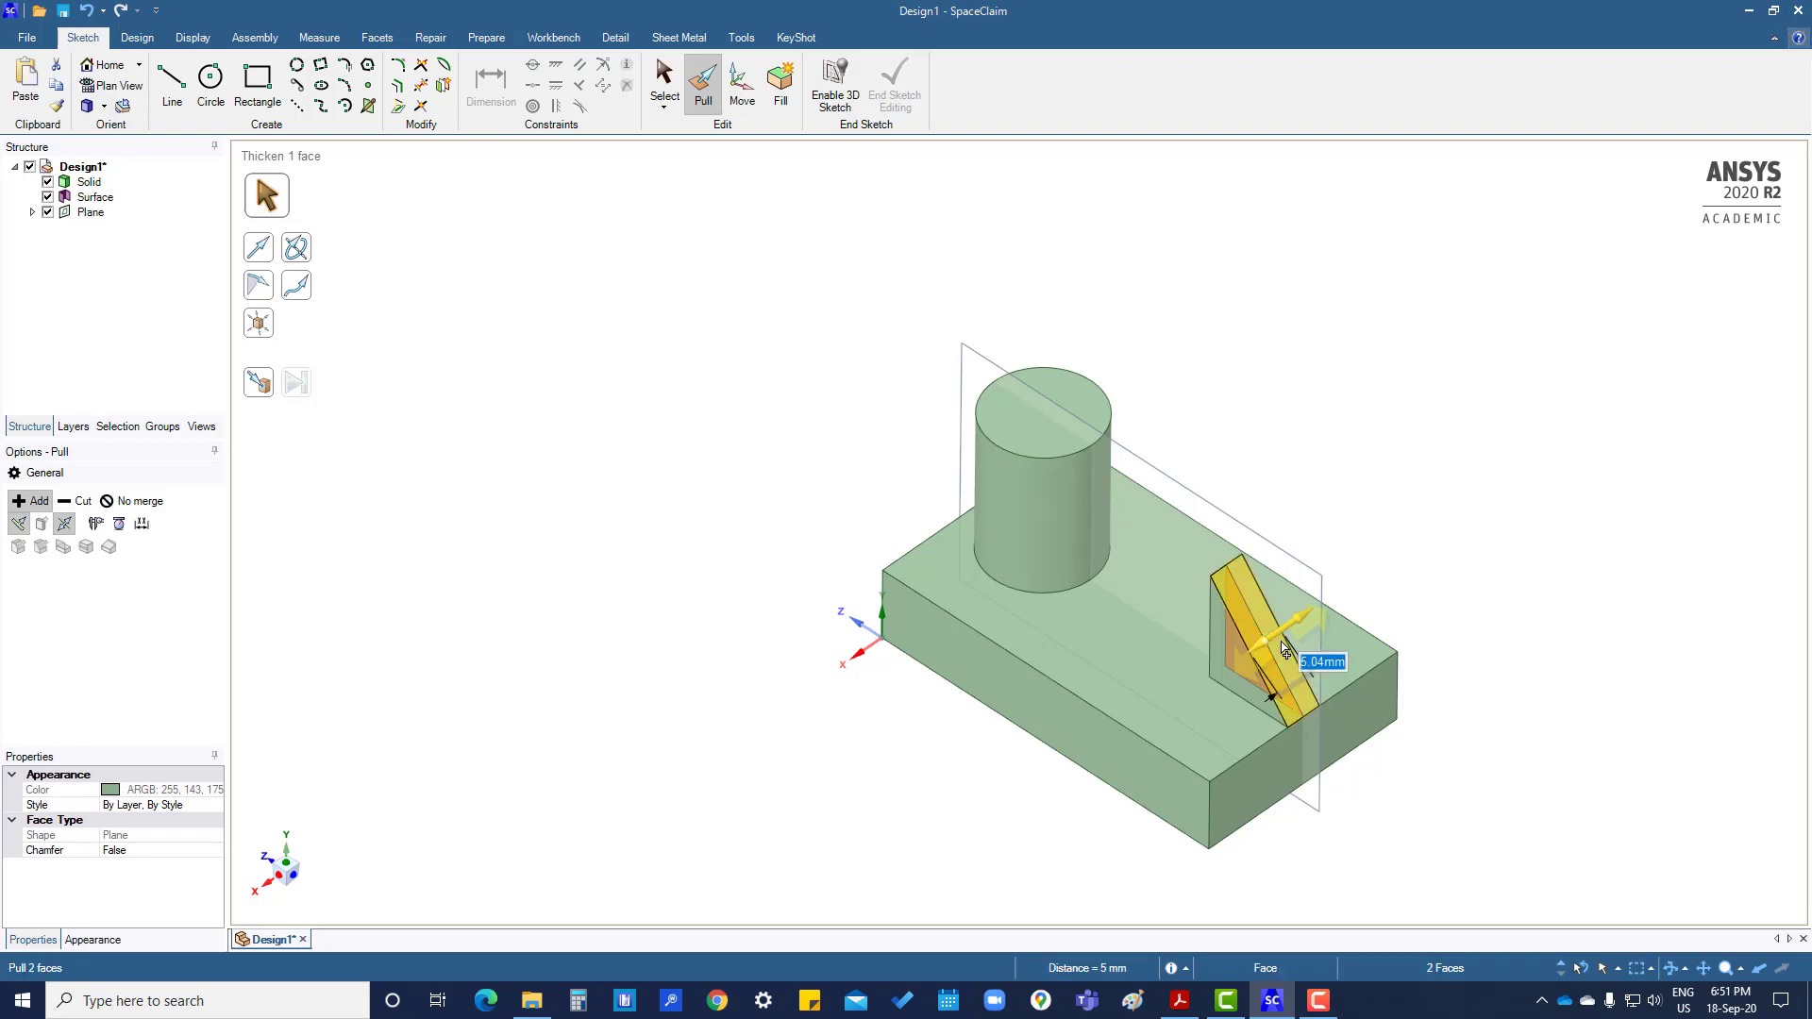
{"action": "left_click", "coordinate": [814, 755]}
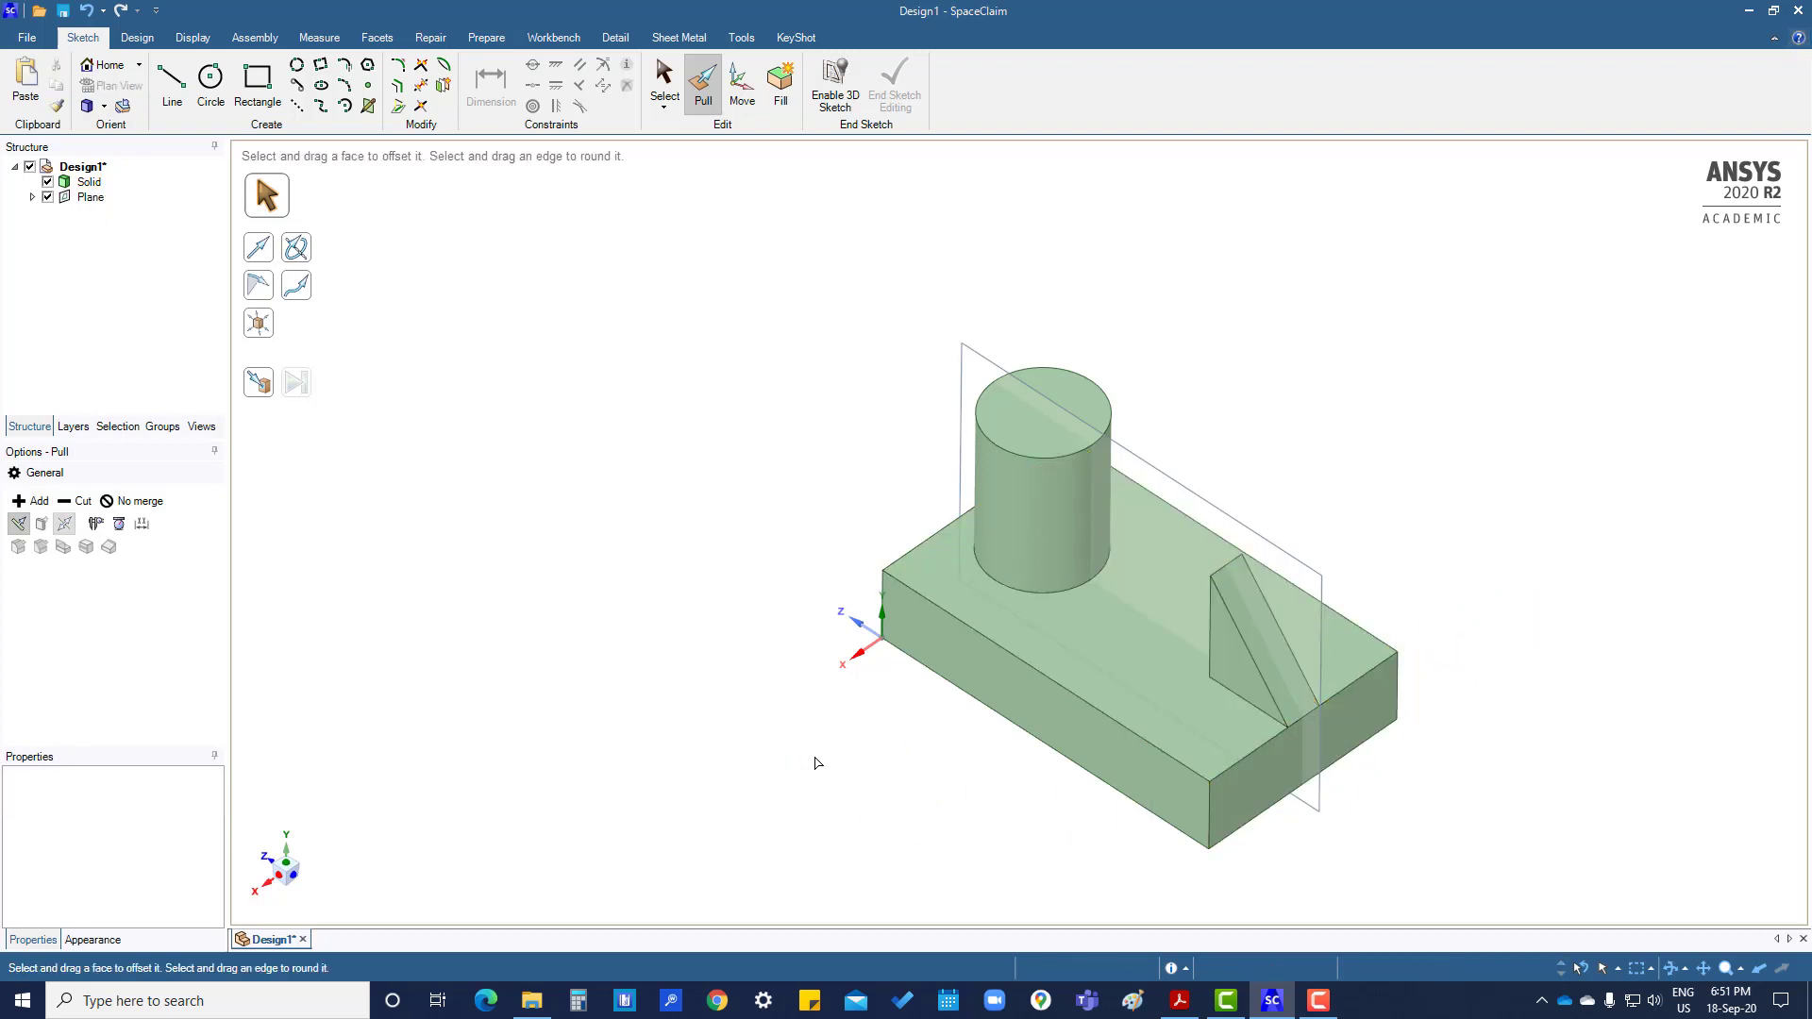
Step: Hide the mid-plane, viewing the model from the boss end, and dismiss the physics suppression tip
{"action": "middle_click_drag", "start_coordinate": [1141, 837], "coordinate": [1377, 542]}
{"action": "key", "text": "h"}
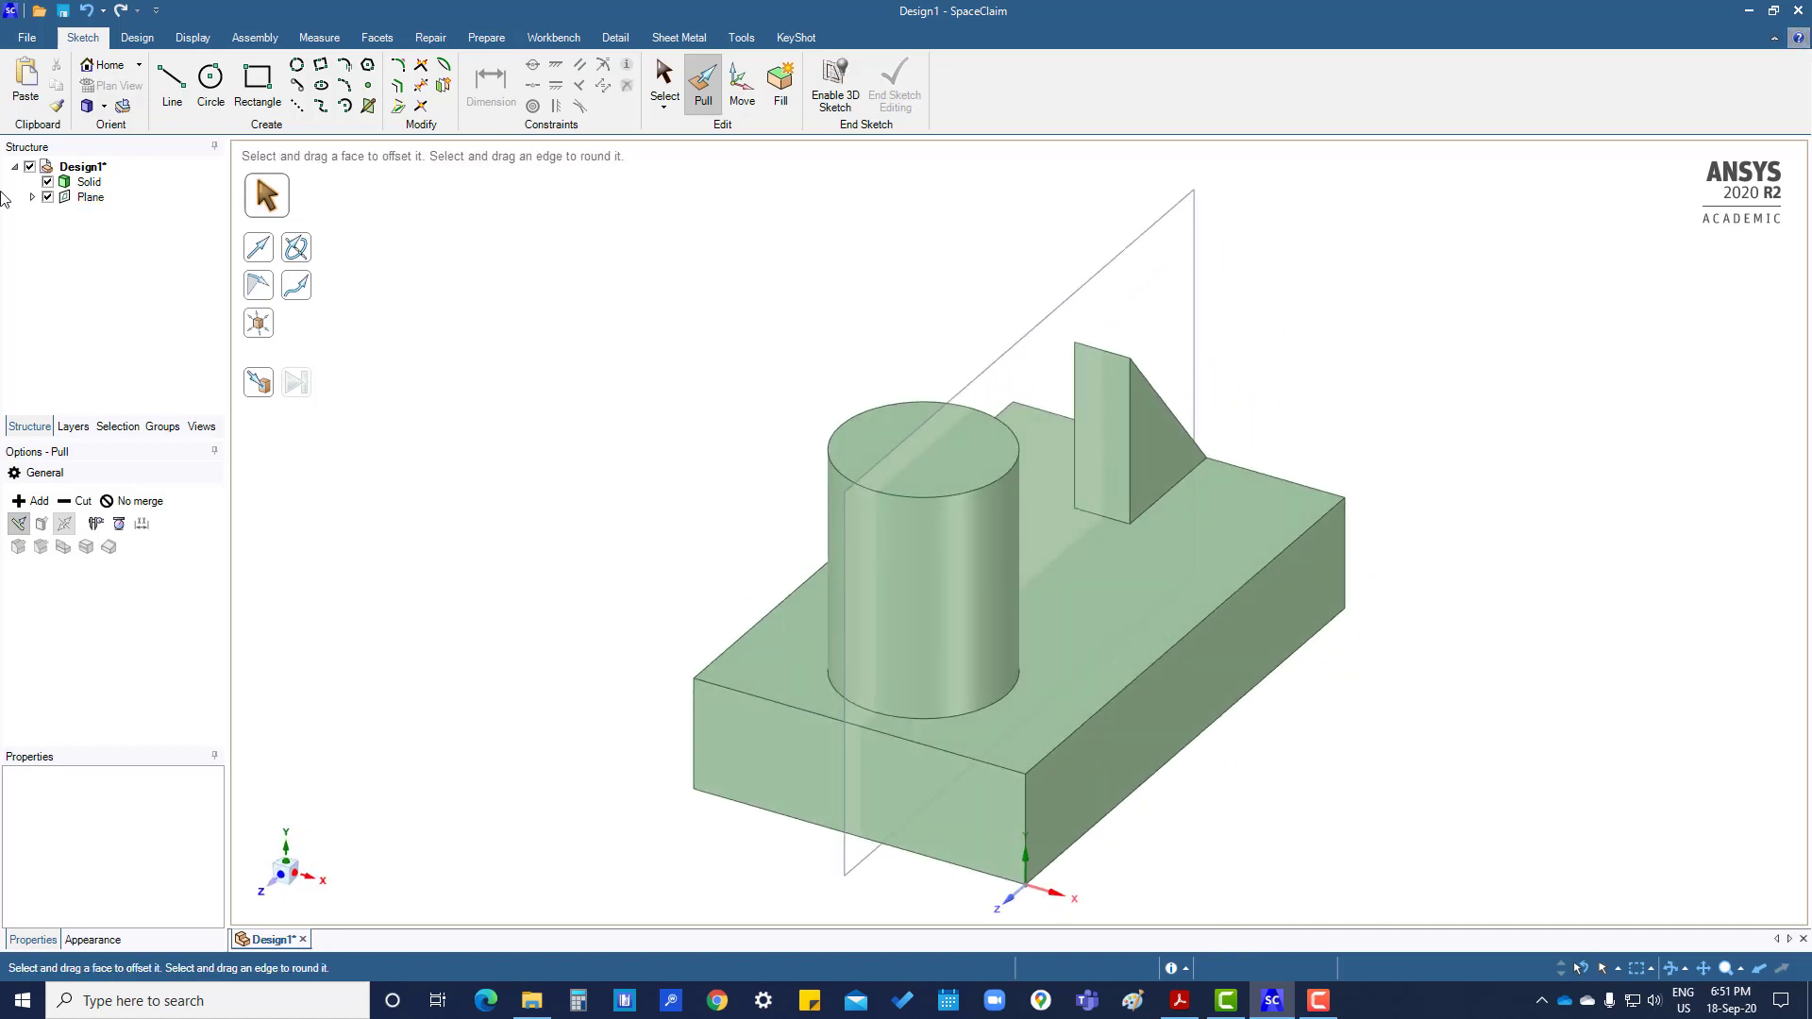
{"action": "left_click", "coordinate": [47, 198]}
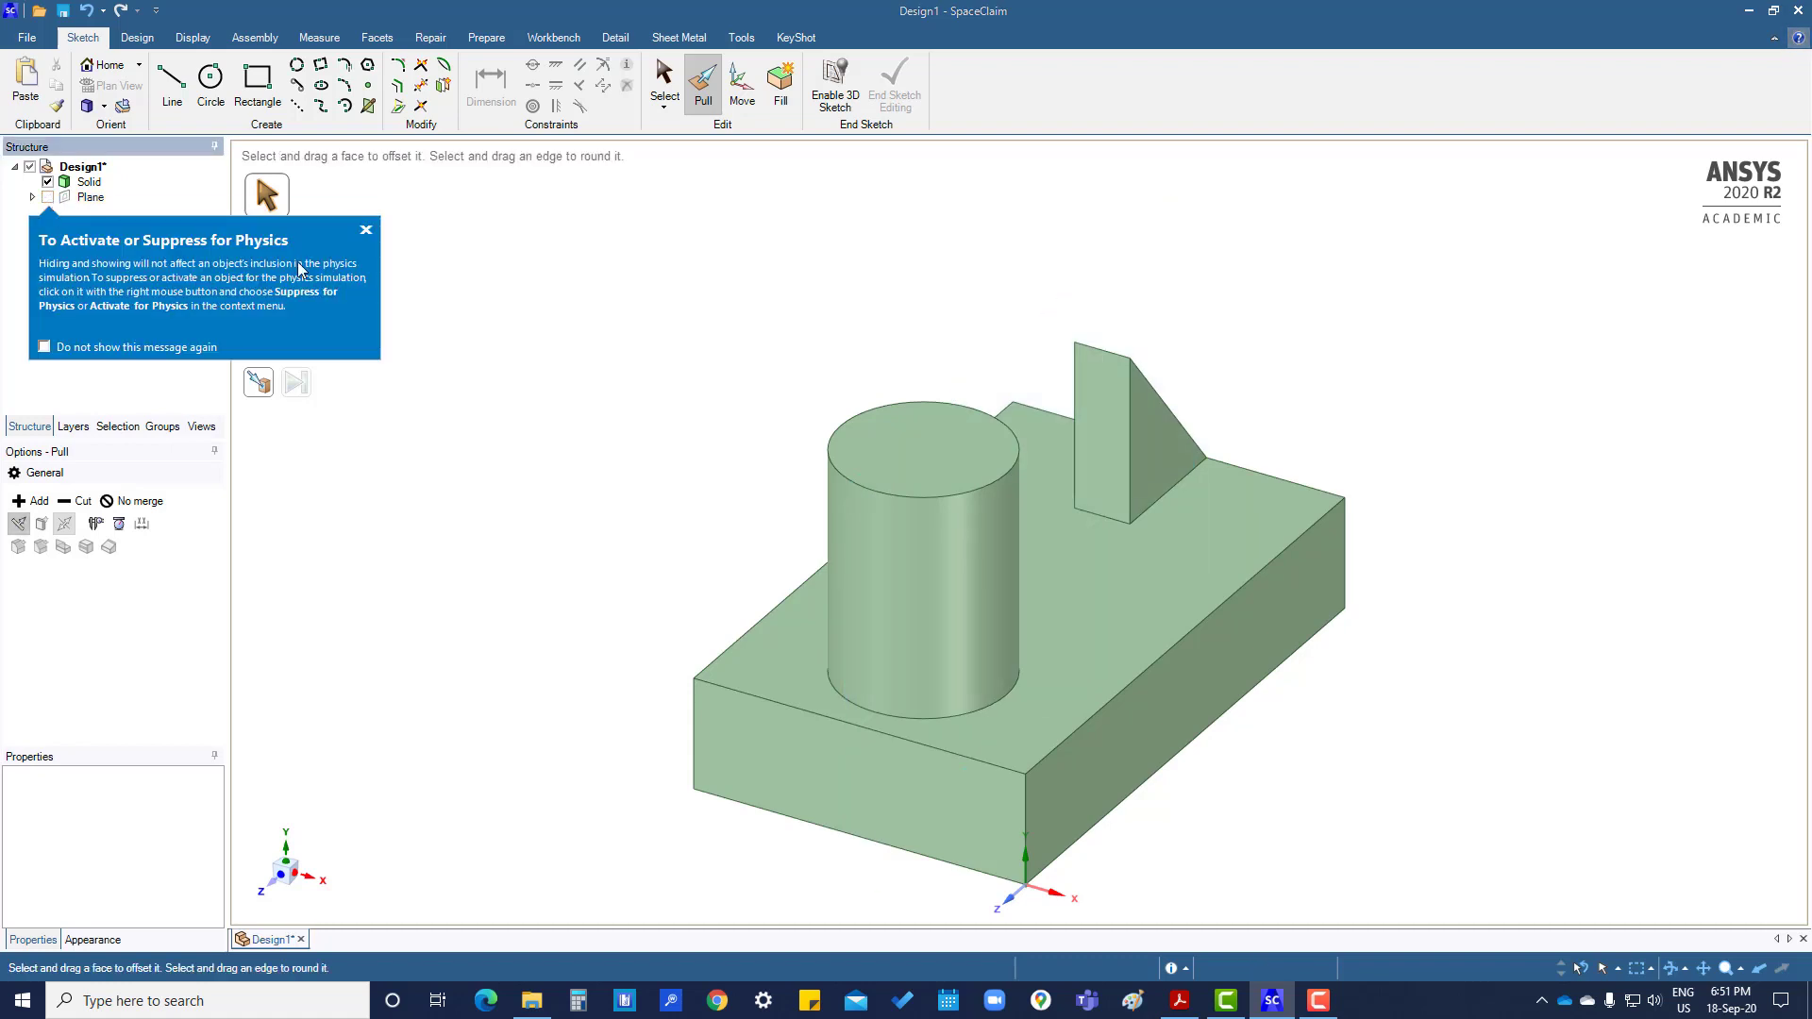
{"action": "left_click", "coordinate": [365, 236]}
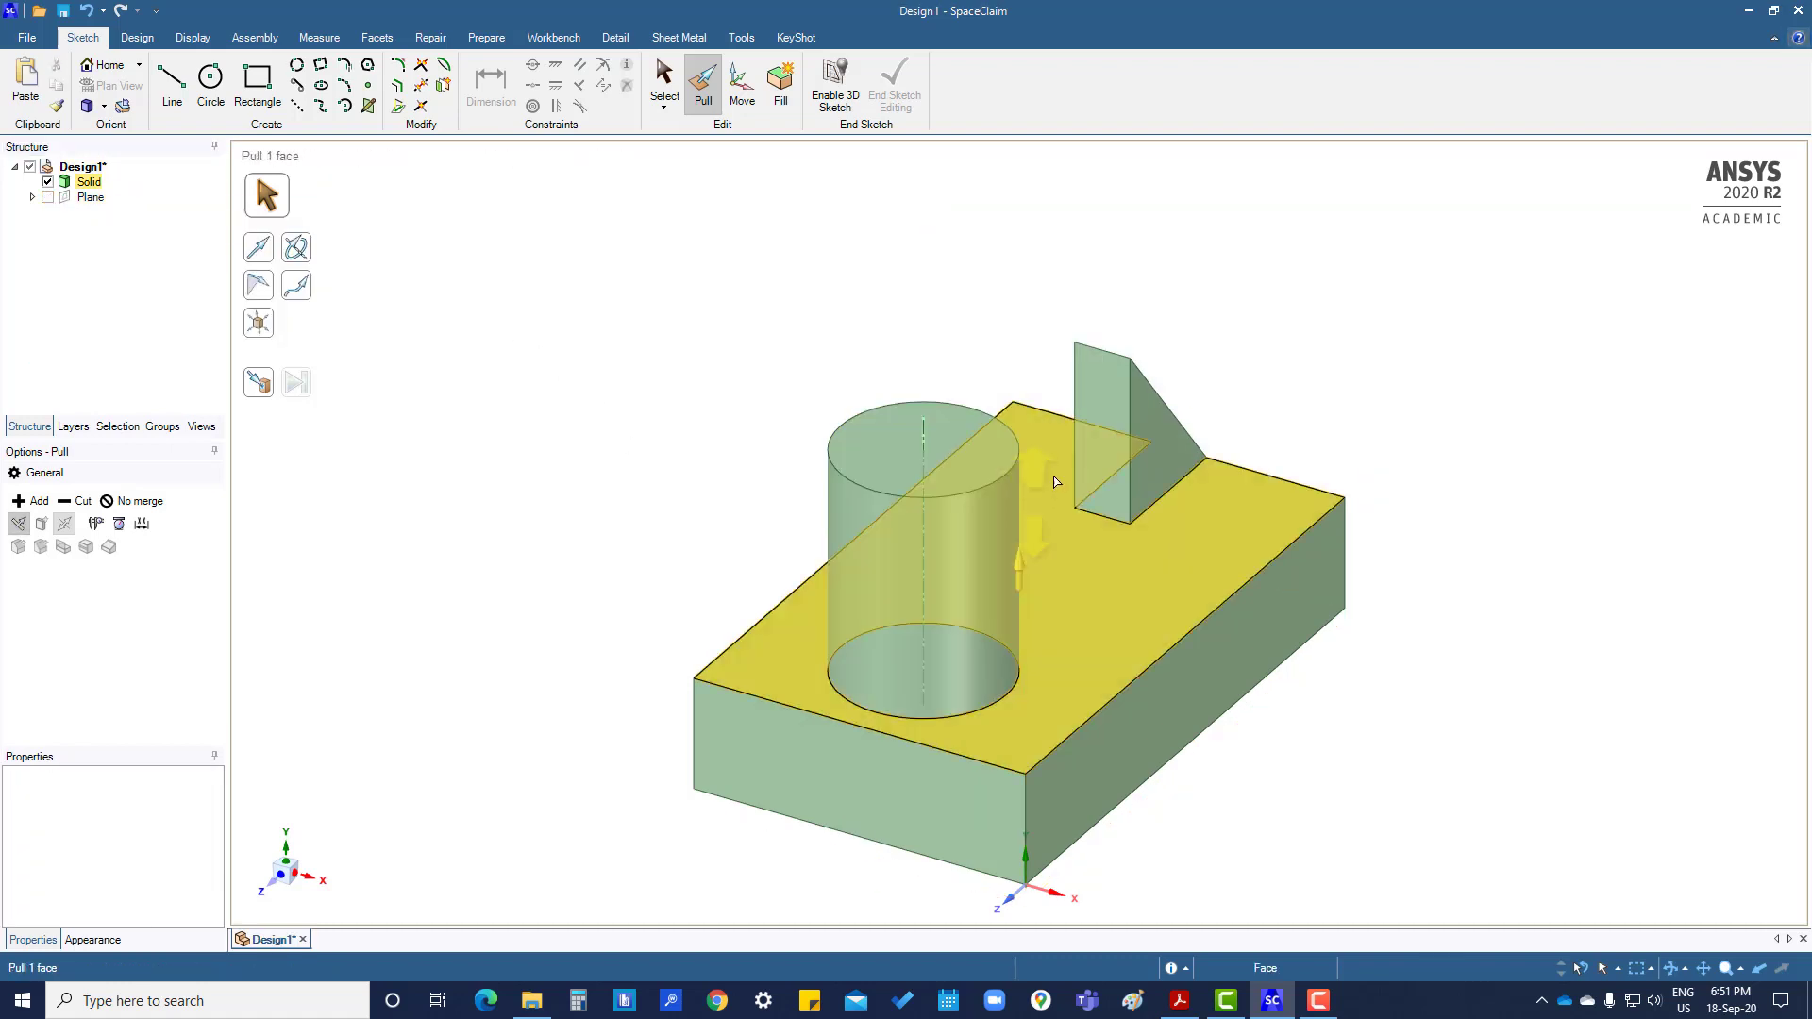
Step: Pull the rib's vertical face 10 mm toward the cylindrical boss
{"action": "left_click", "coordinate": [1117, 451]}
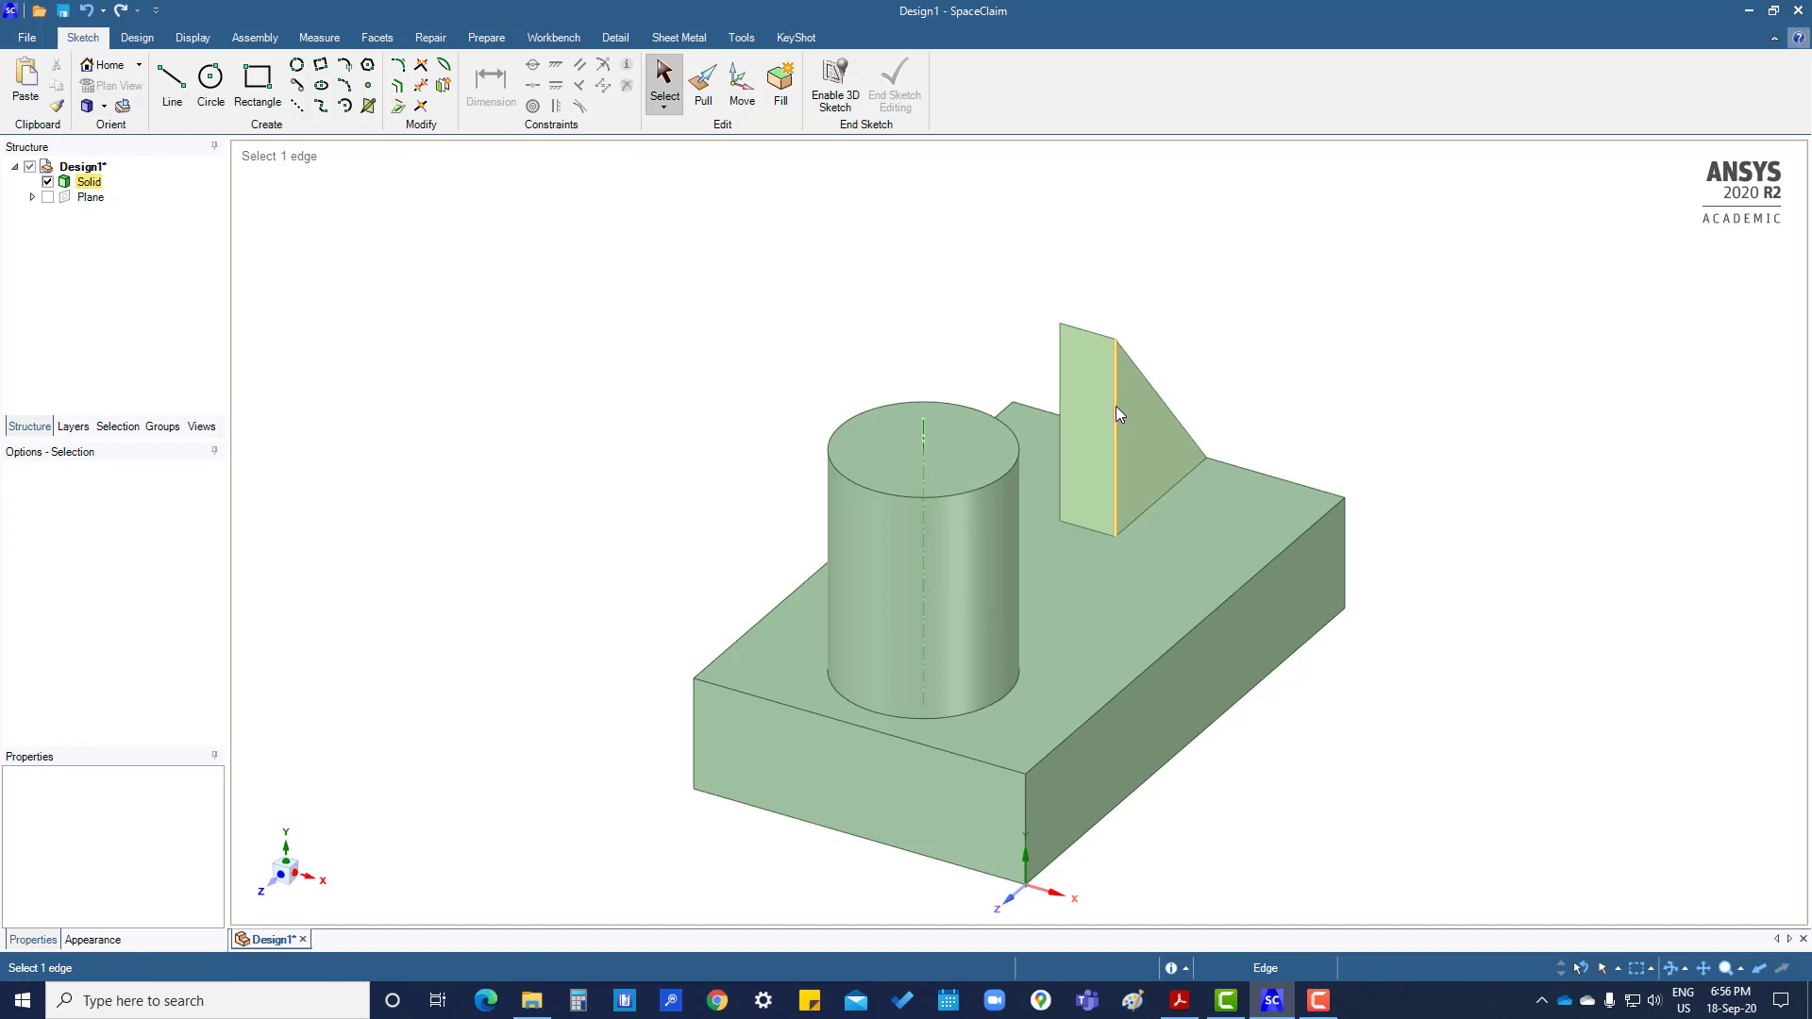
{"action": "left_click", "coordinate": [1113, 412]}
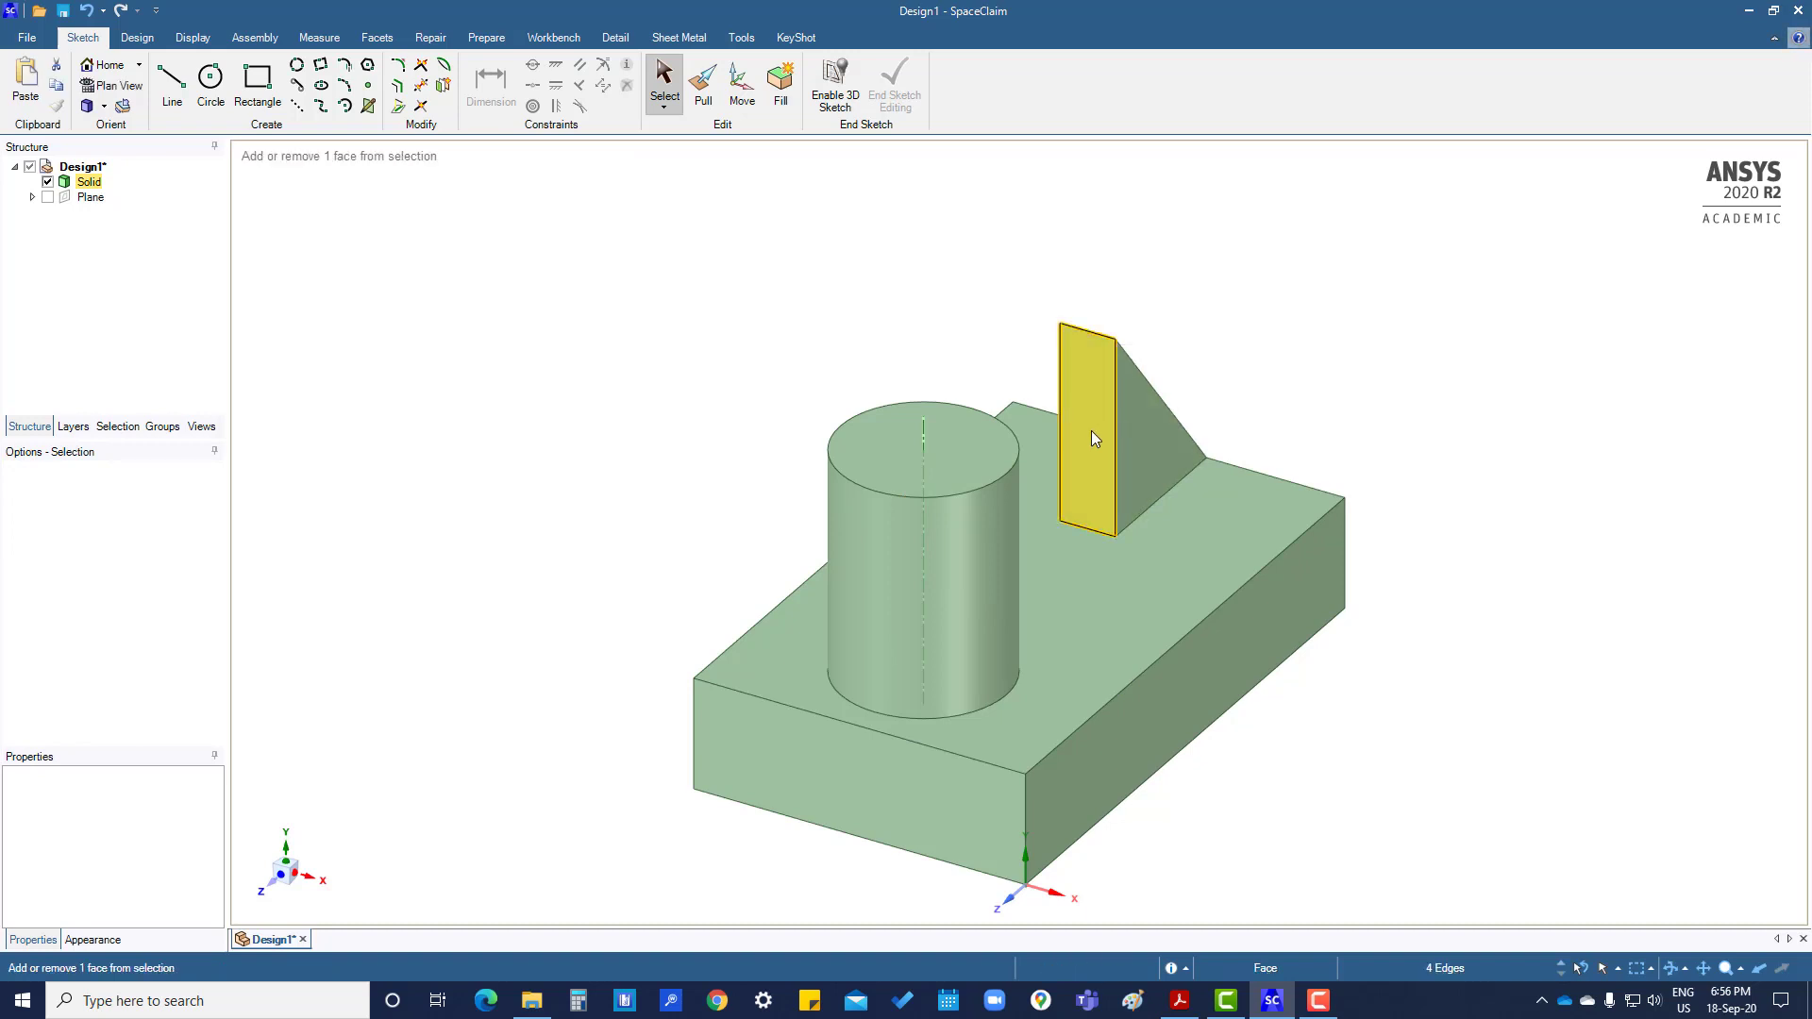
{"action": "left_click", "coordinate": [1091, 430]}
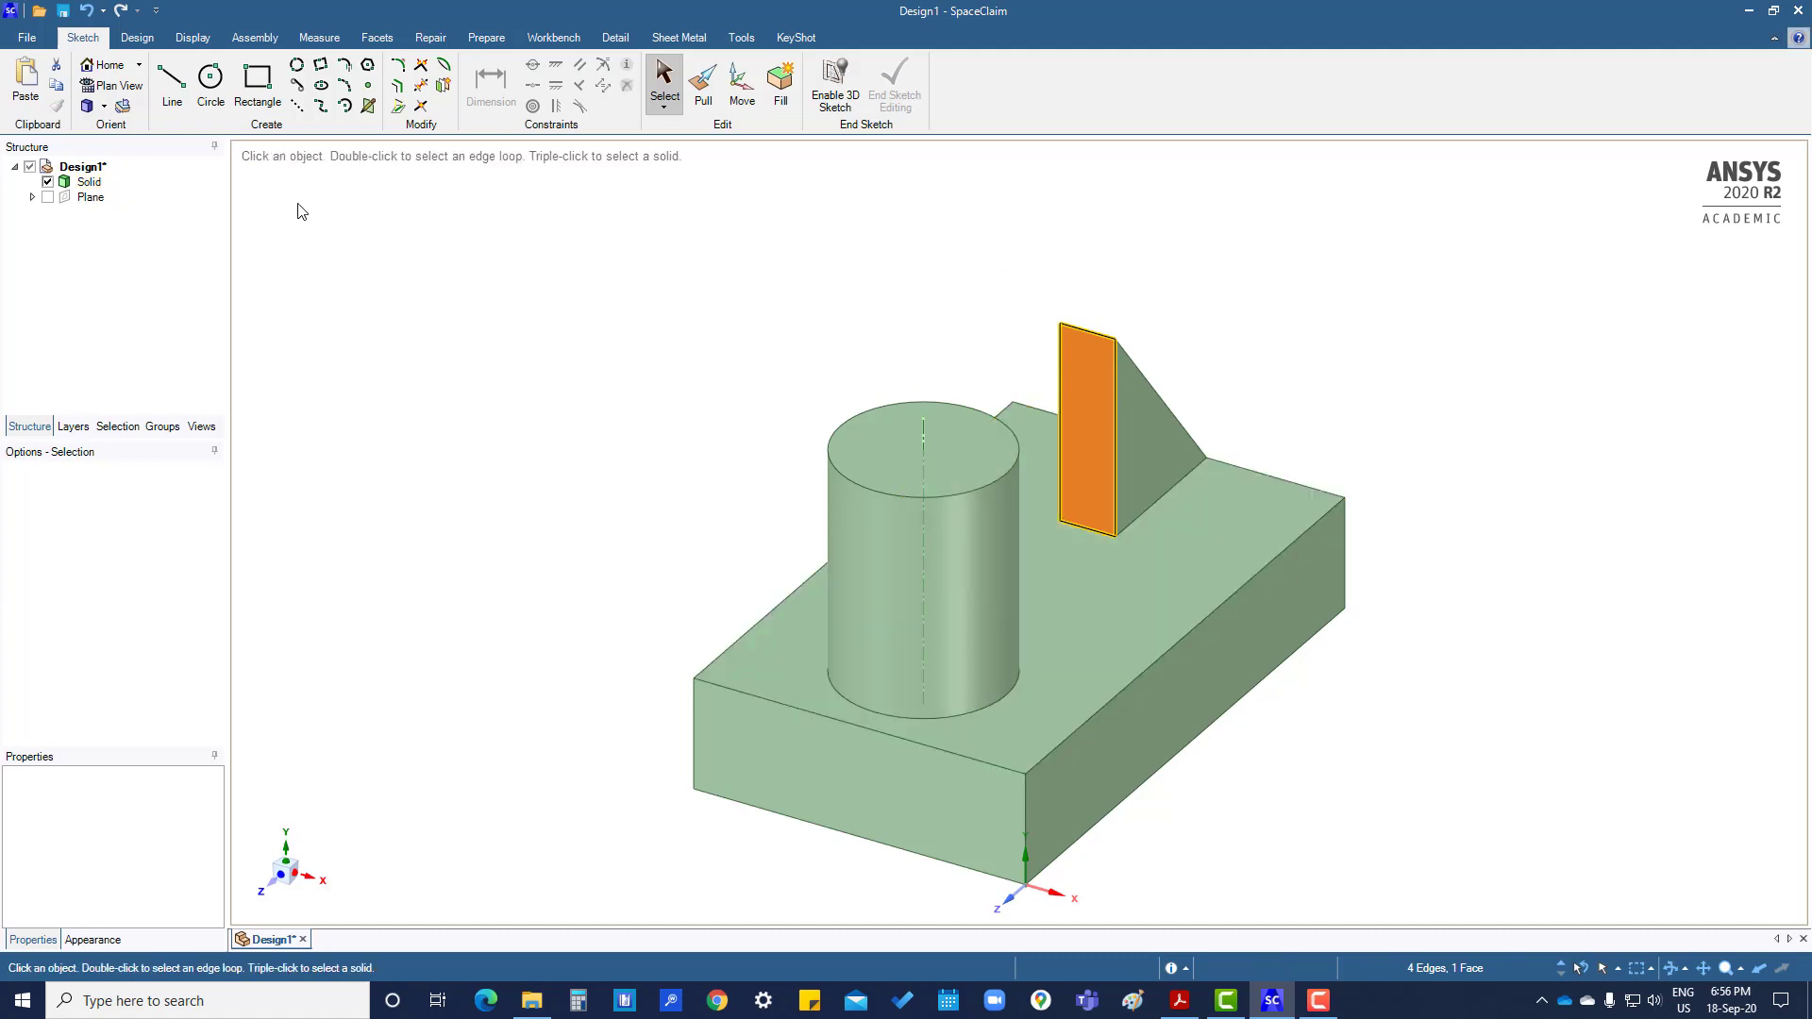
{"action": "left_click", "coordinate": [698, 94]}
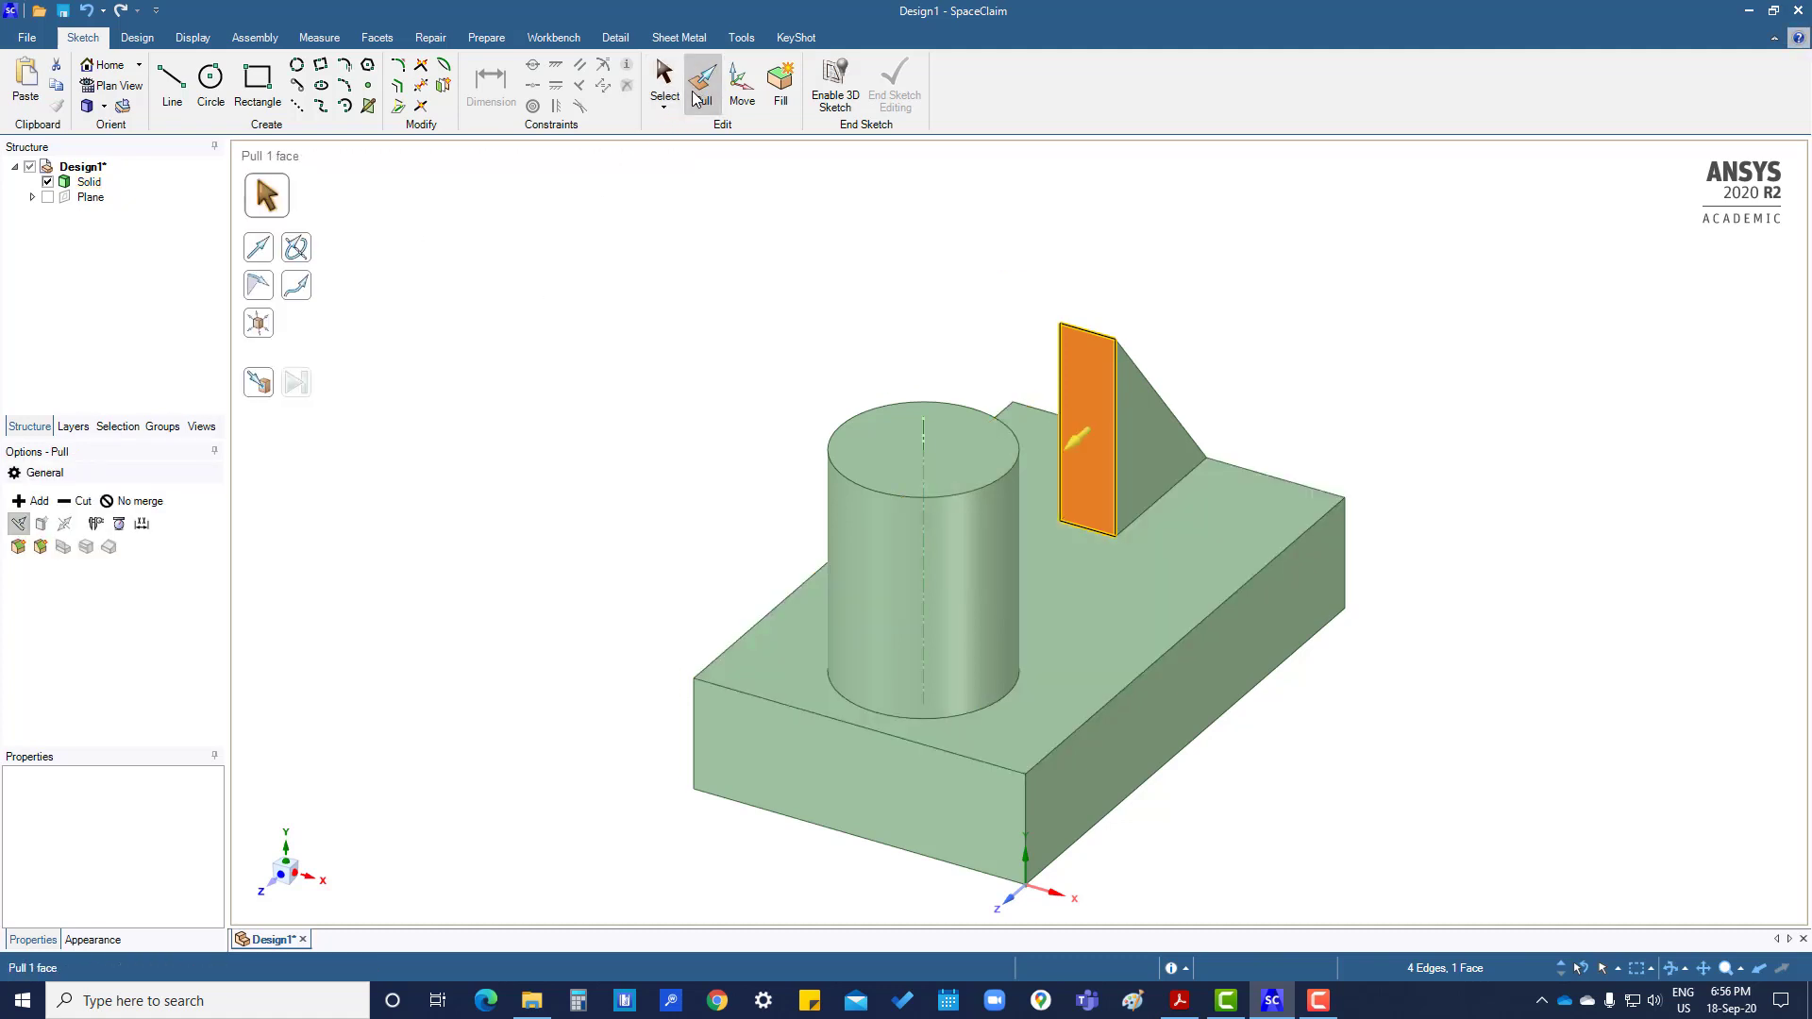
{"action": "left_click_drag", "start_coordinate": [1078, 437], "coordinate": [1039, 489]}
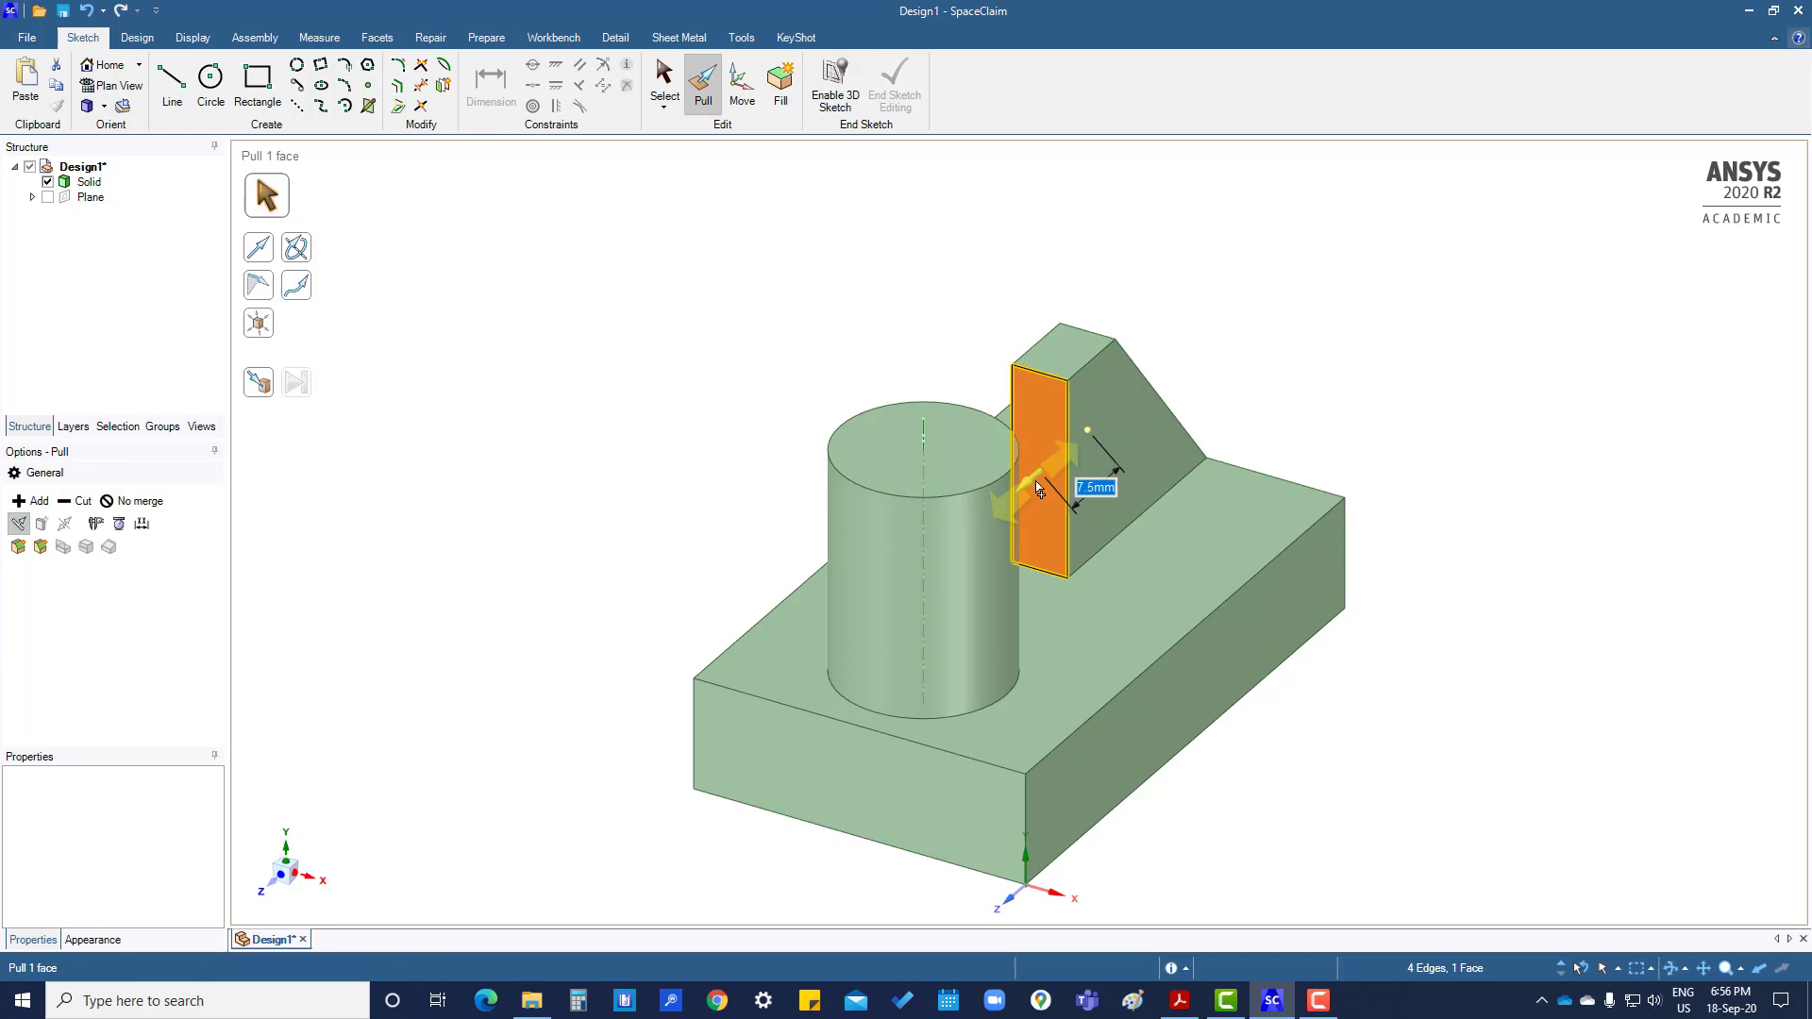
{"action": "type", "text": "10"}
{"action": "key", "text": "Return"}
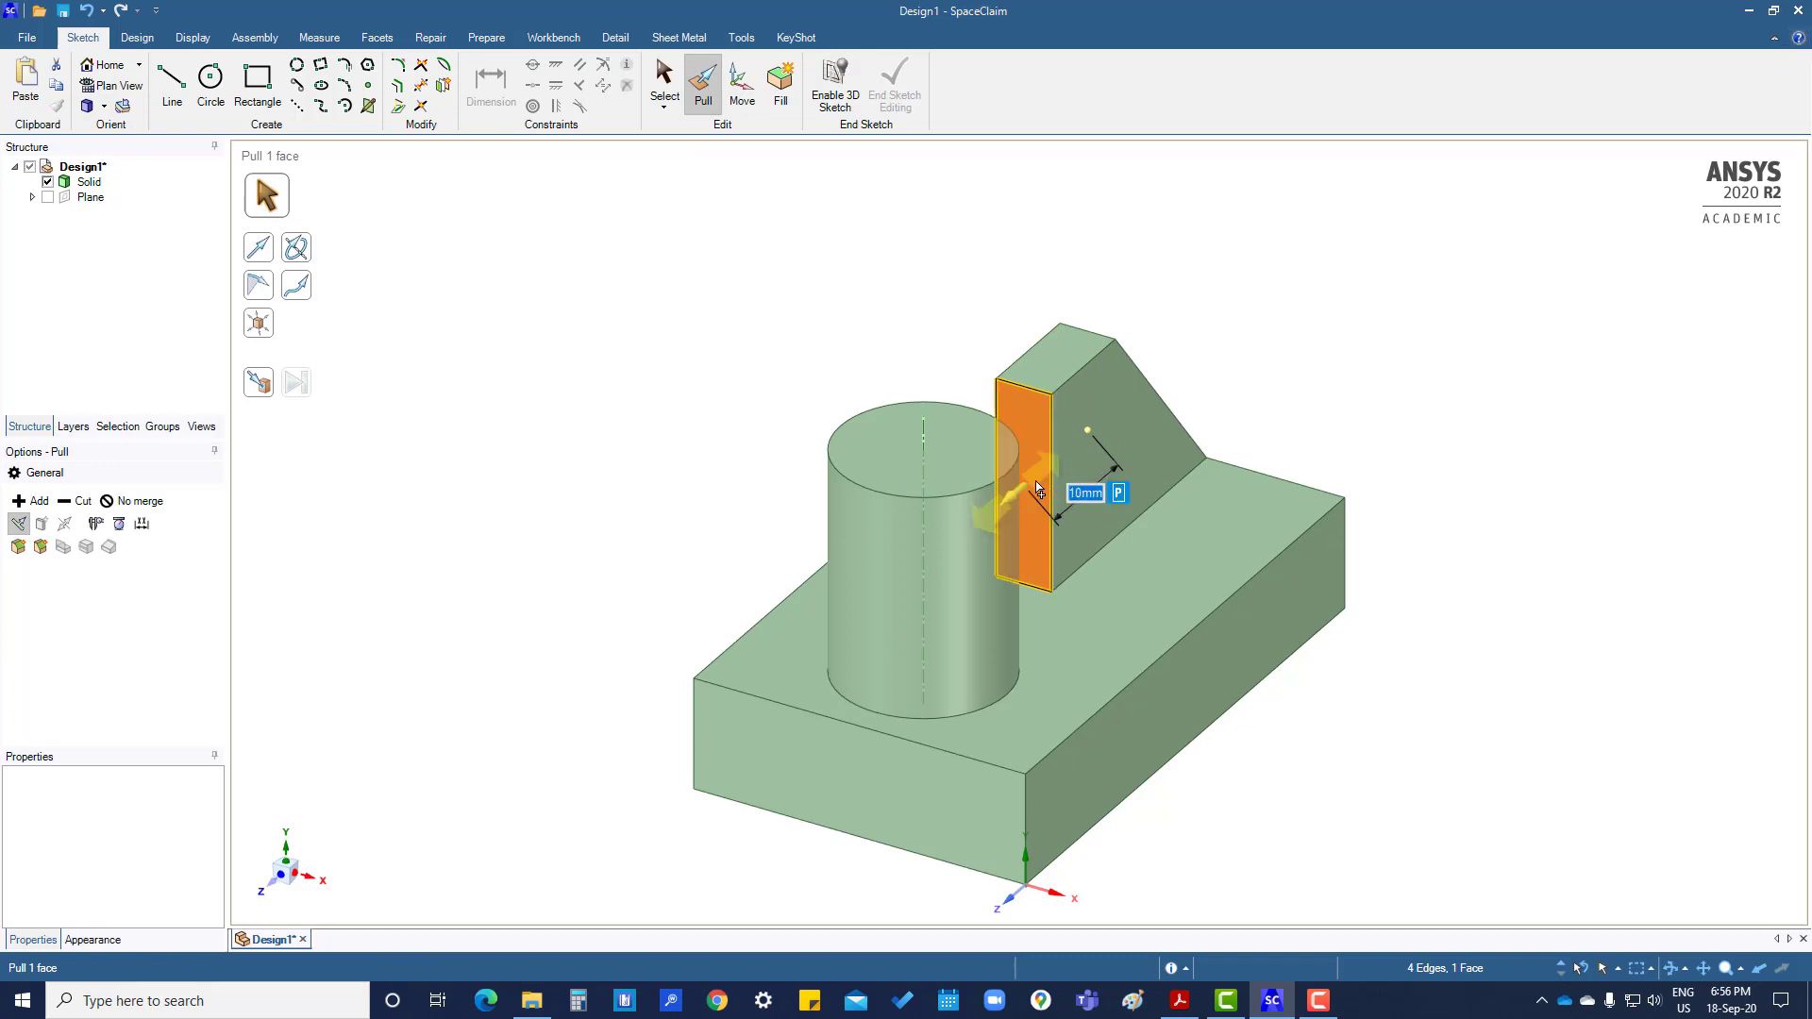
{"action": "left_click", "coordinate": [1412, 800]}
Step: Examine the gap between the rib's vertical face and the cylindrical boss from different angles
{"action": "left_click", "coordinate": [849, 812]}
{"action": "middle_click_drag", "start_coordinate": [849, 811], "coordinate": [1447, 753]}
{"action": "left_click", "coordinate": [1449, 754]}
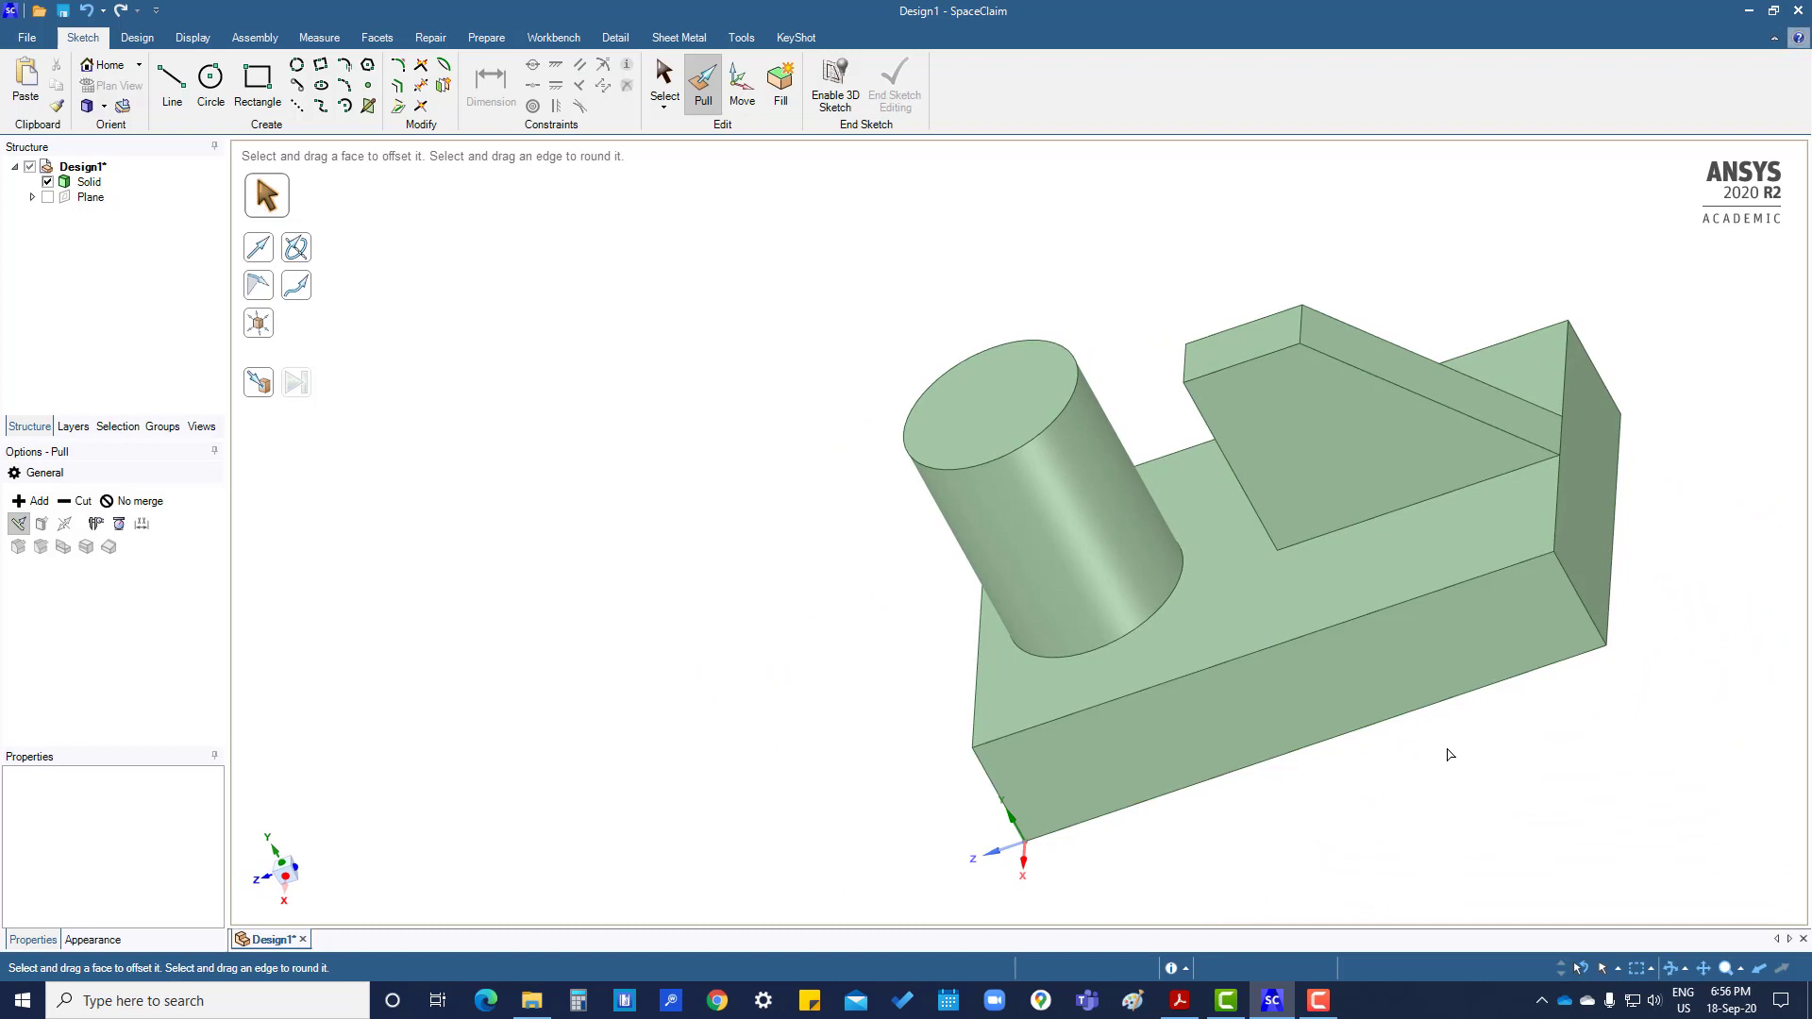
{"action": "key", "text": "h"}
{"action": "left_click", "coordinate": [1036, 451]}
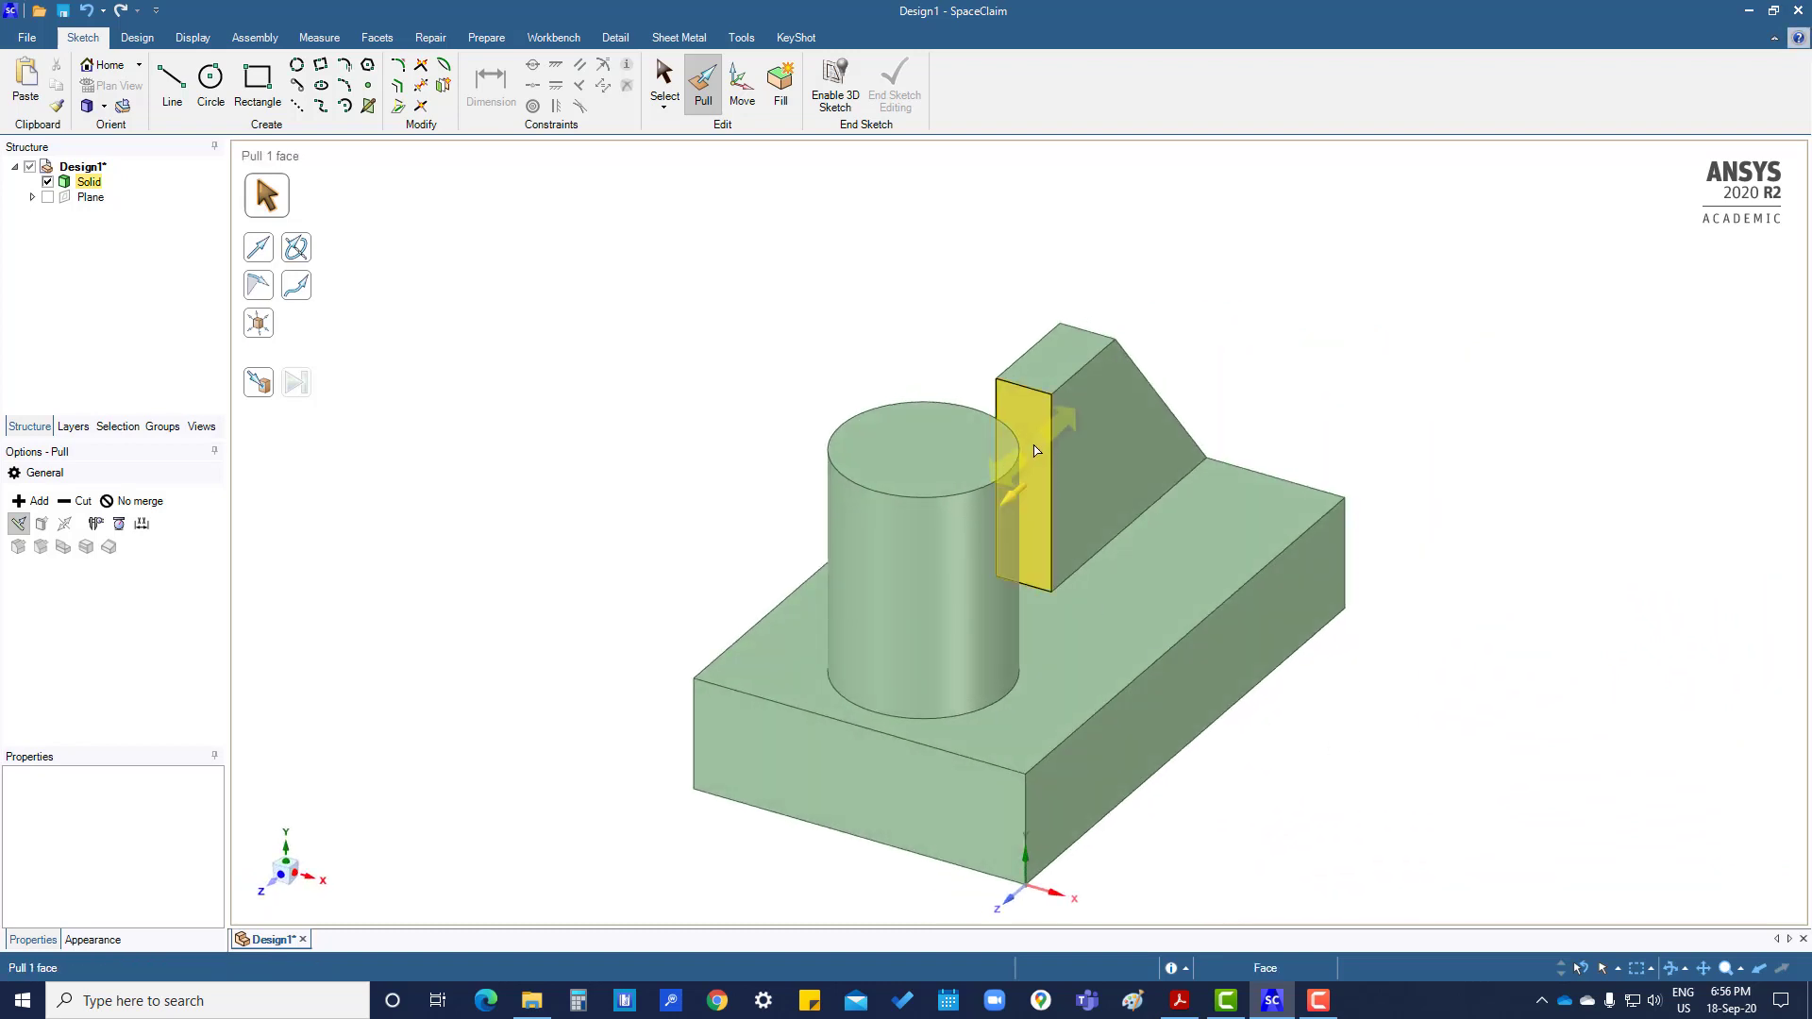
{"action": "left_click", "coordinate": [981, 479]}
{"action": "left_click", "coordinate": [969, 514]}
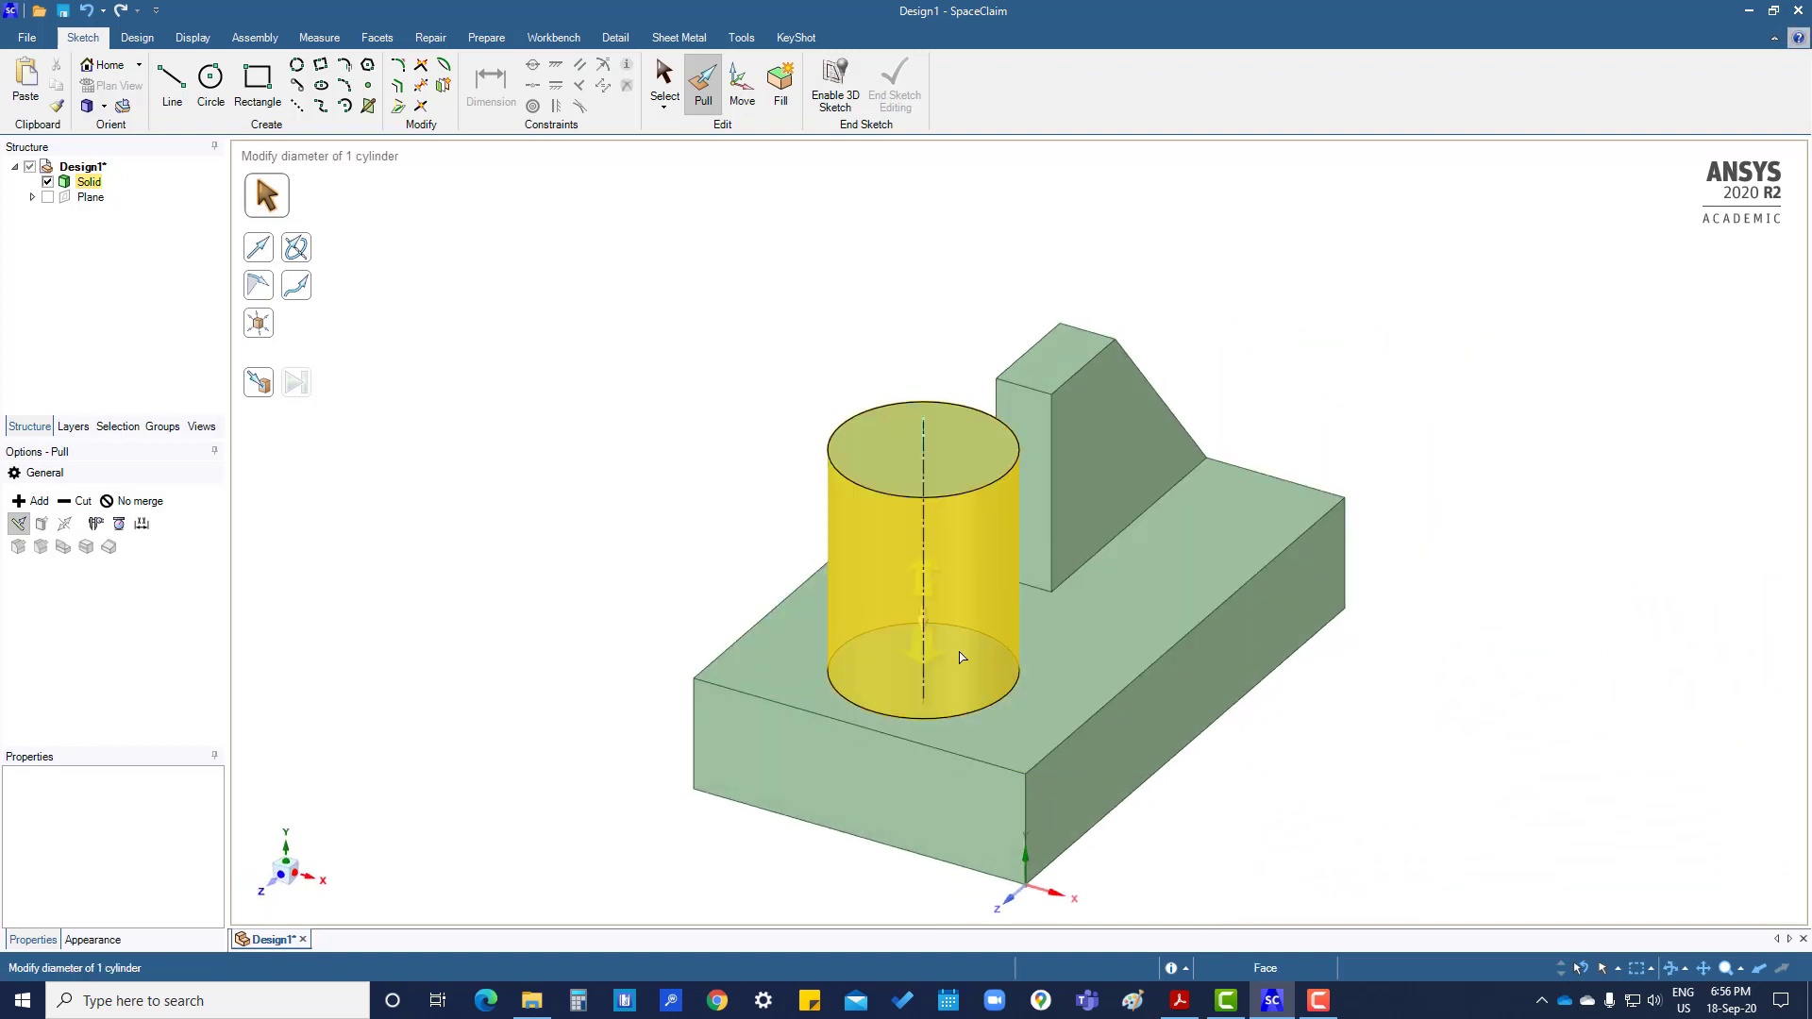
{"action": "left_click", "coordinate": [1249, 867]}
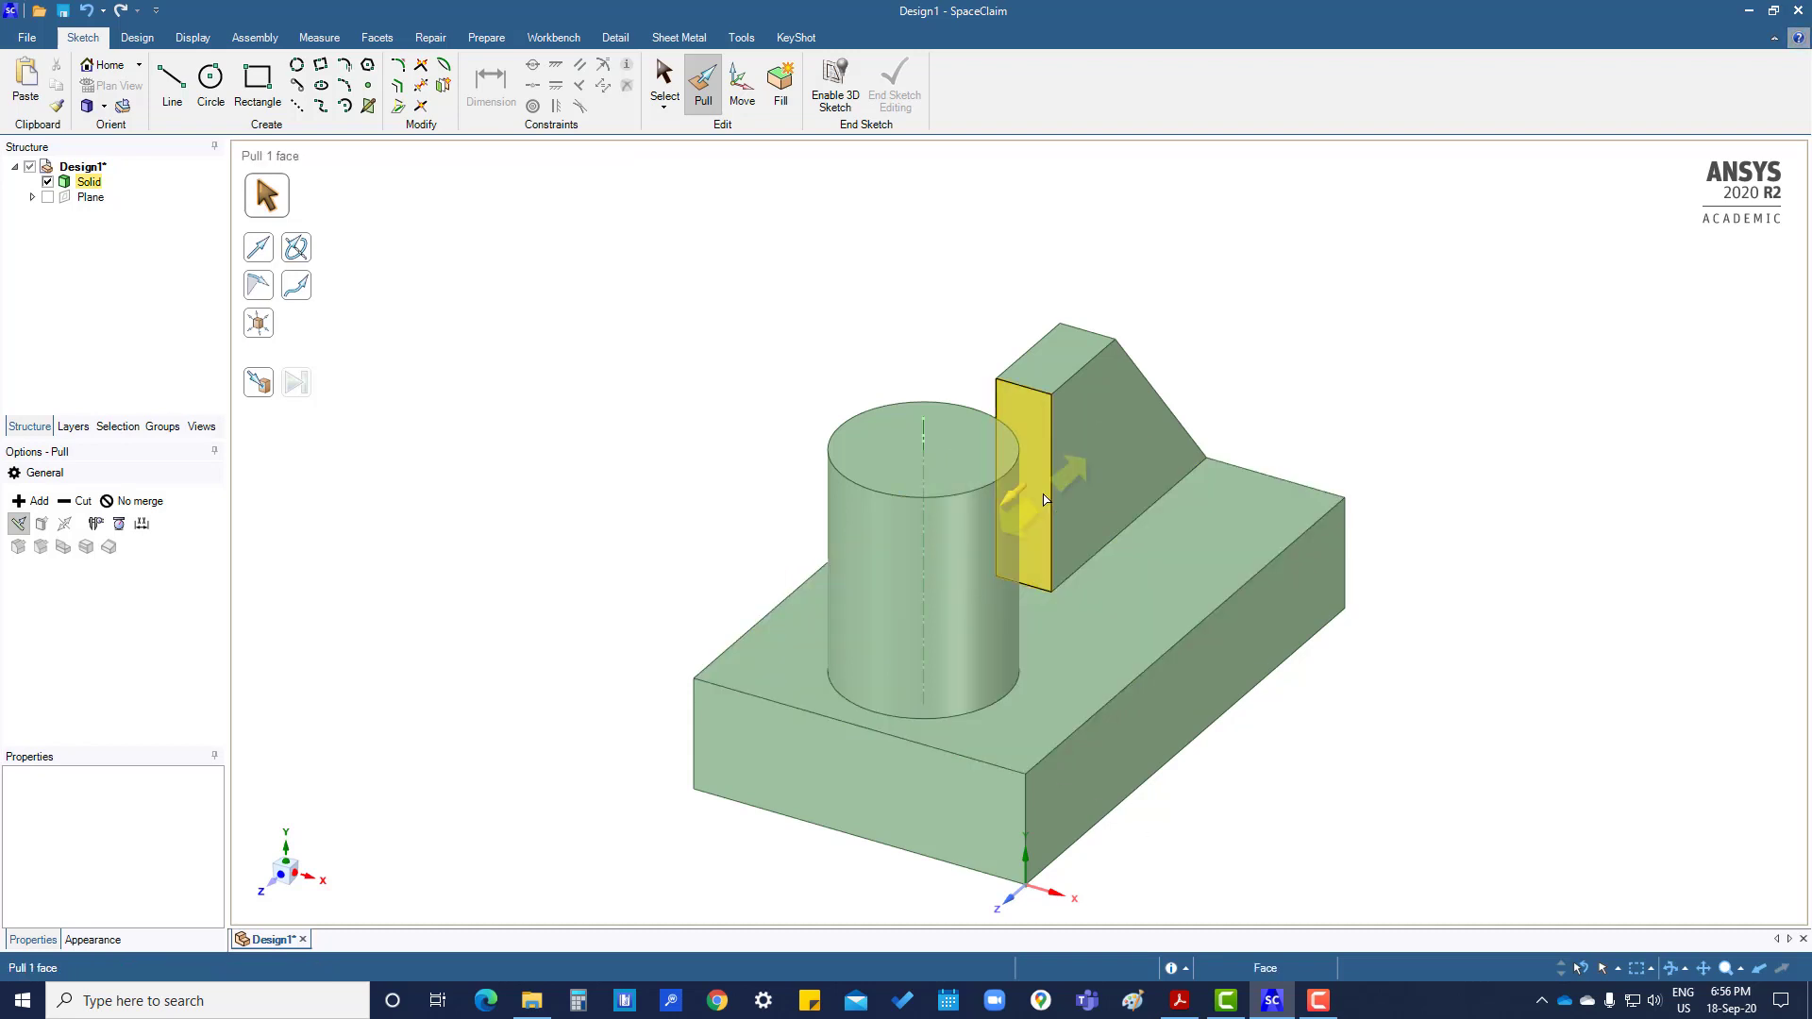
Step: Extend the rib's vertical face up to the cylindrical boss surface with the Pull tool's Up To option
{"action": "left_click", "coordinate": [1032, 467]}
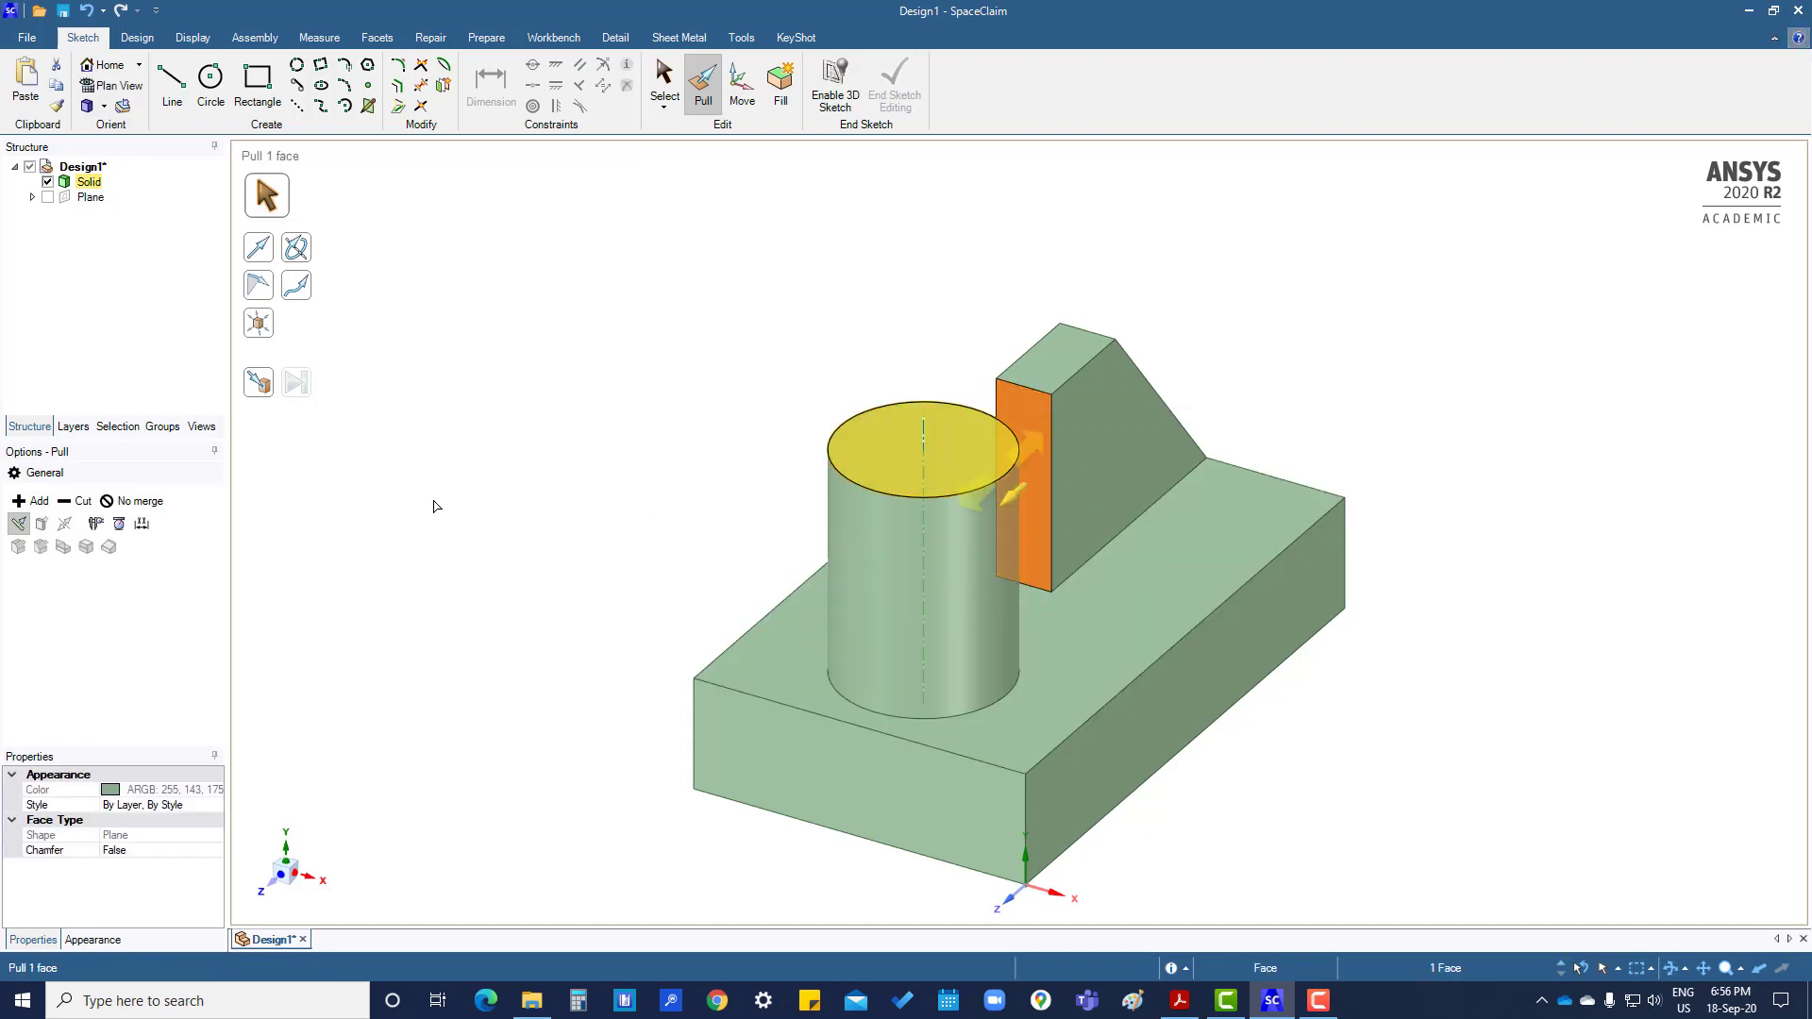
{"action": "left_click", "coordinate": [17, 525]}
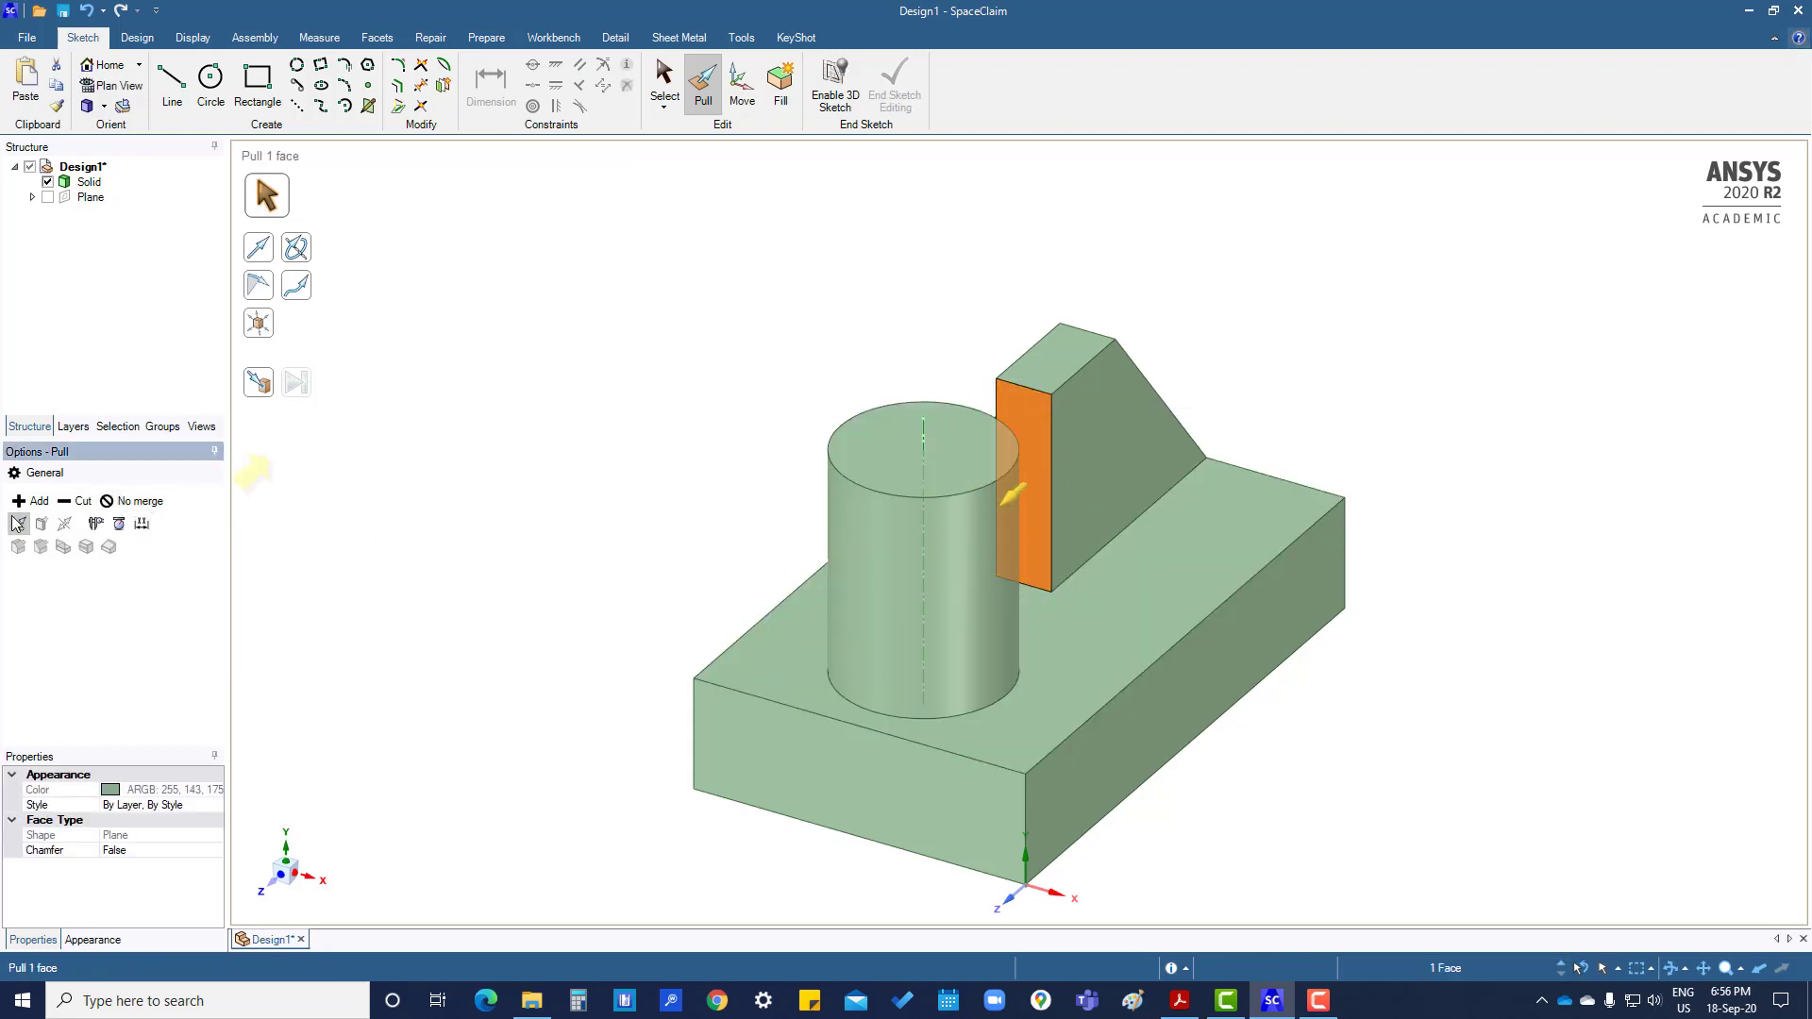
{"action": "left_click", "coordinate": [261, 395]}
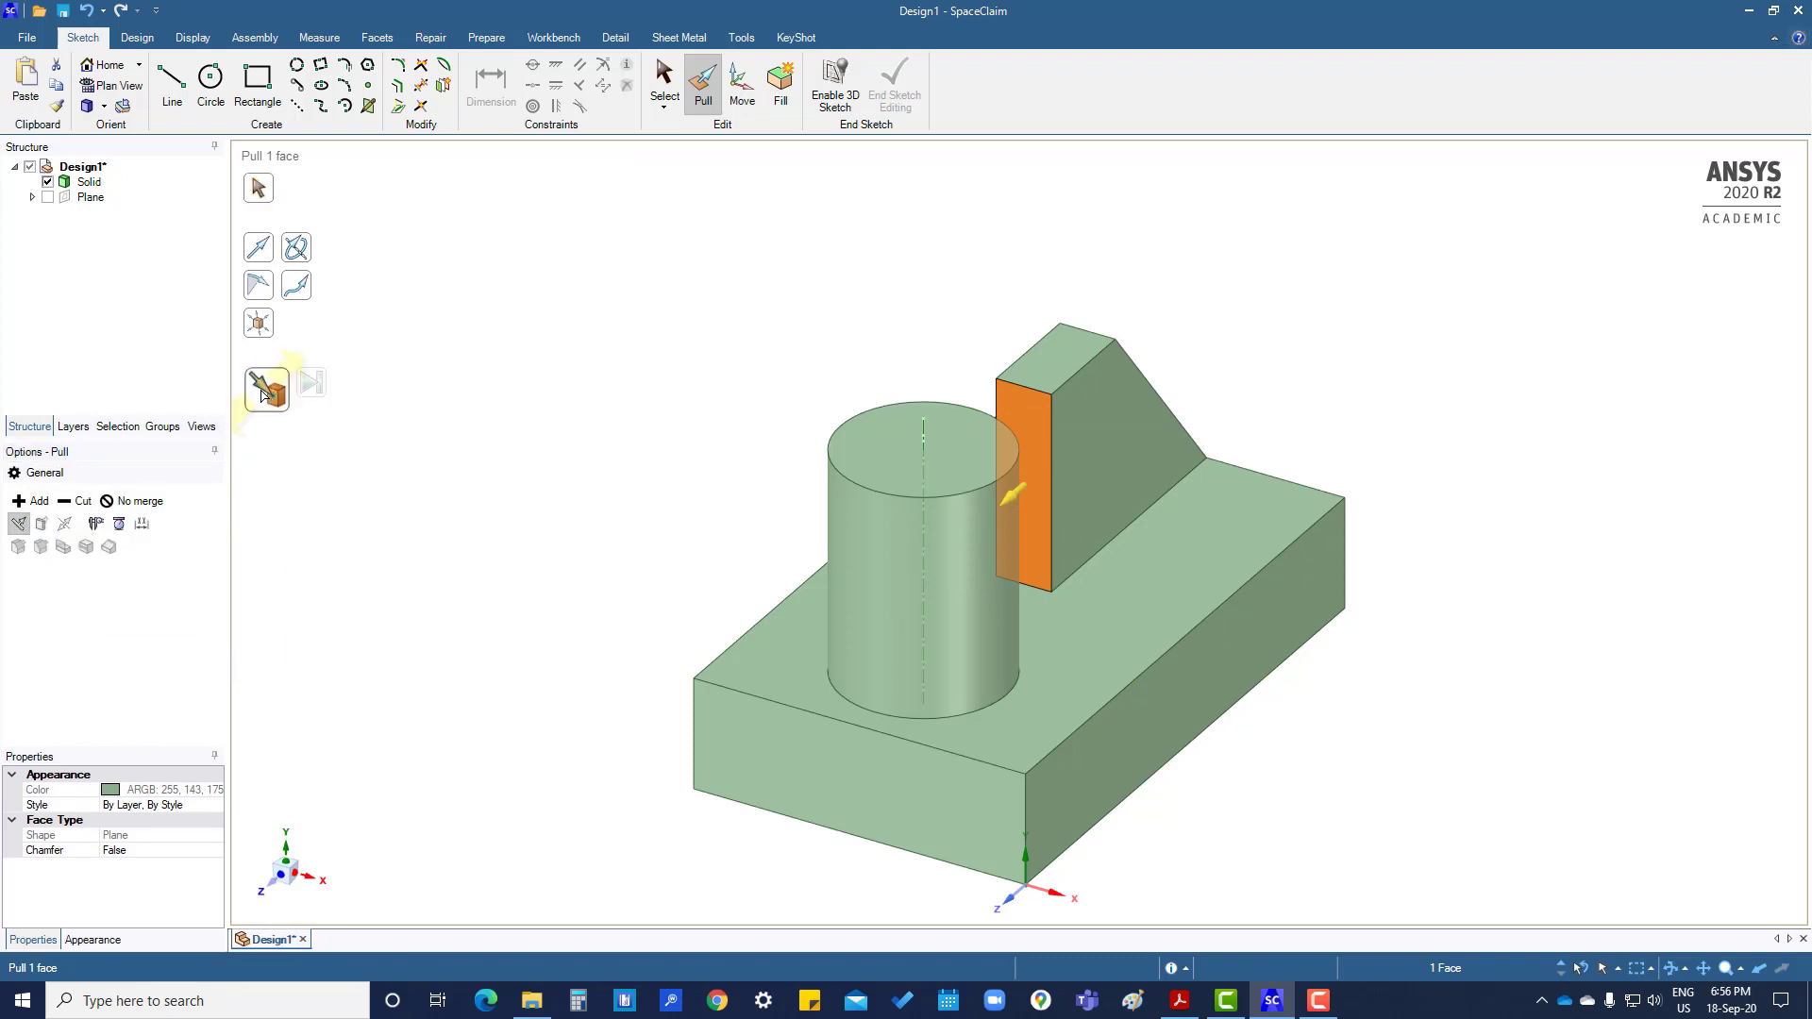
{"action": "left_click", "coordinate": [978, 604]}
{"action": "left_click", "coordinate": [850, 755]}
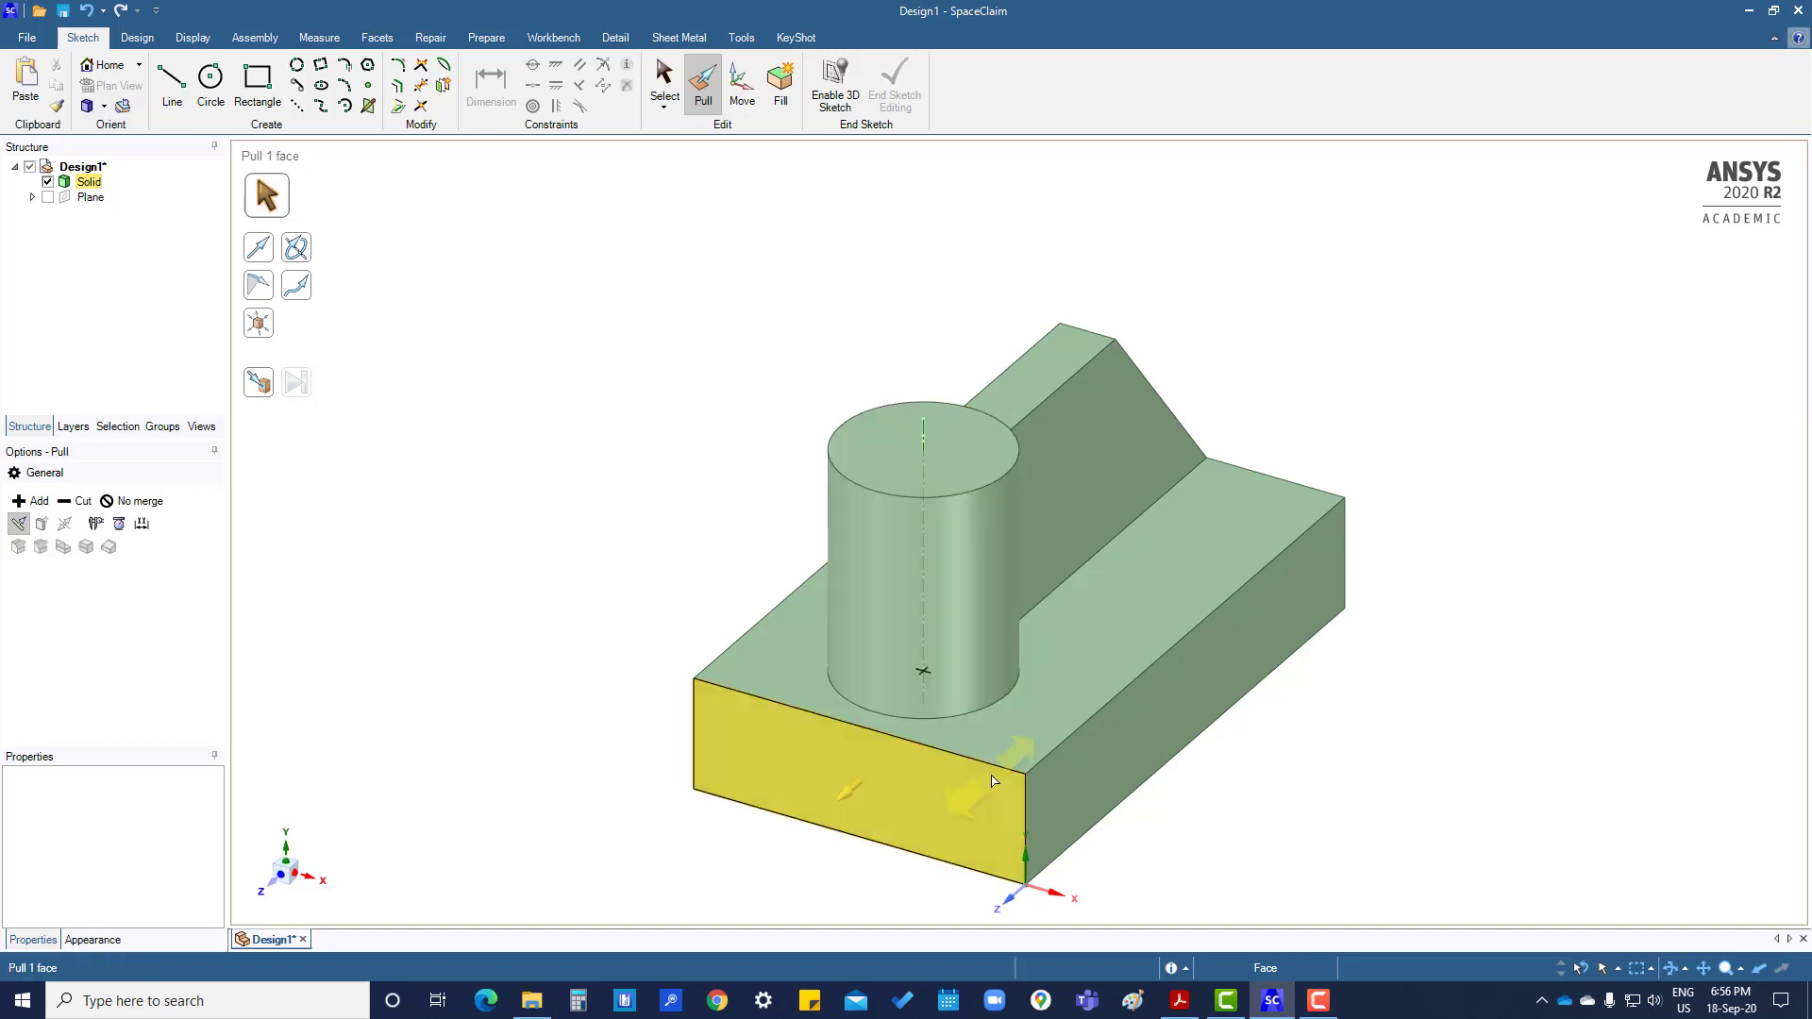
Step: Examine the finished part and the junction between rib and boss from several angles
{"action": "middle_click_drag", "start_coordinate": [849, 755], "coordinate": [800, 692]}
{"action": "left_click", "coordinate": [1109, 639]}
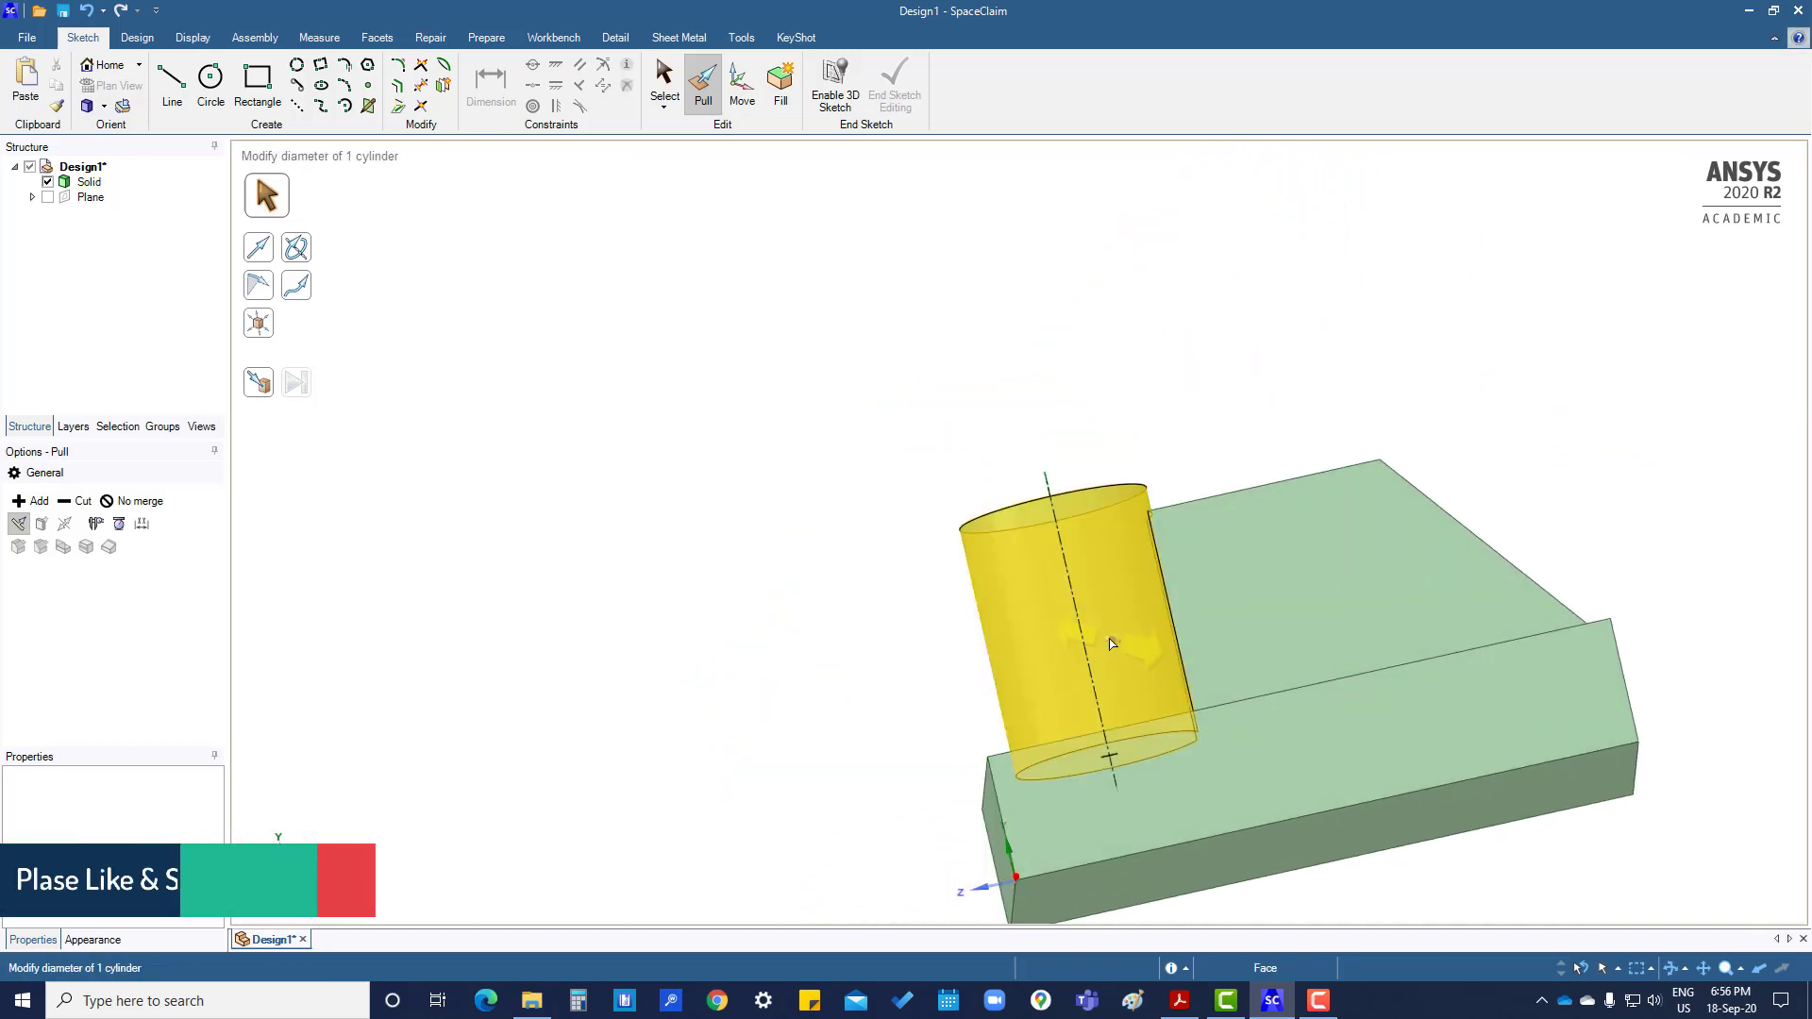
{"action": "left_click", "coordinate": [720, 526]}
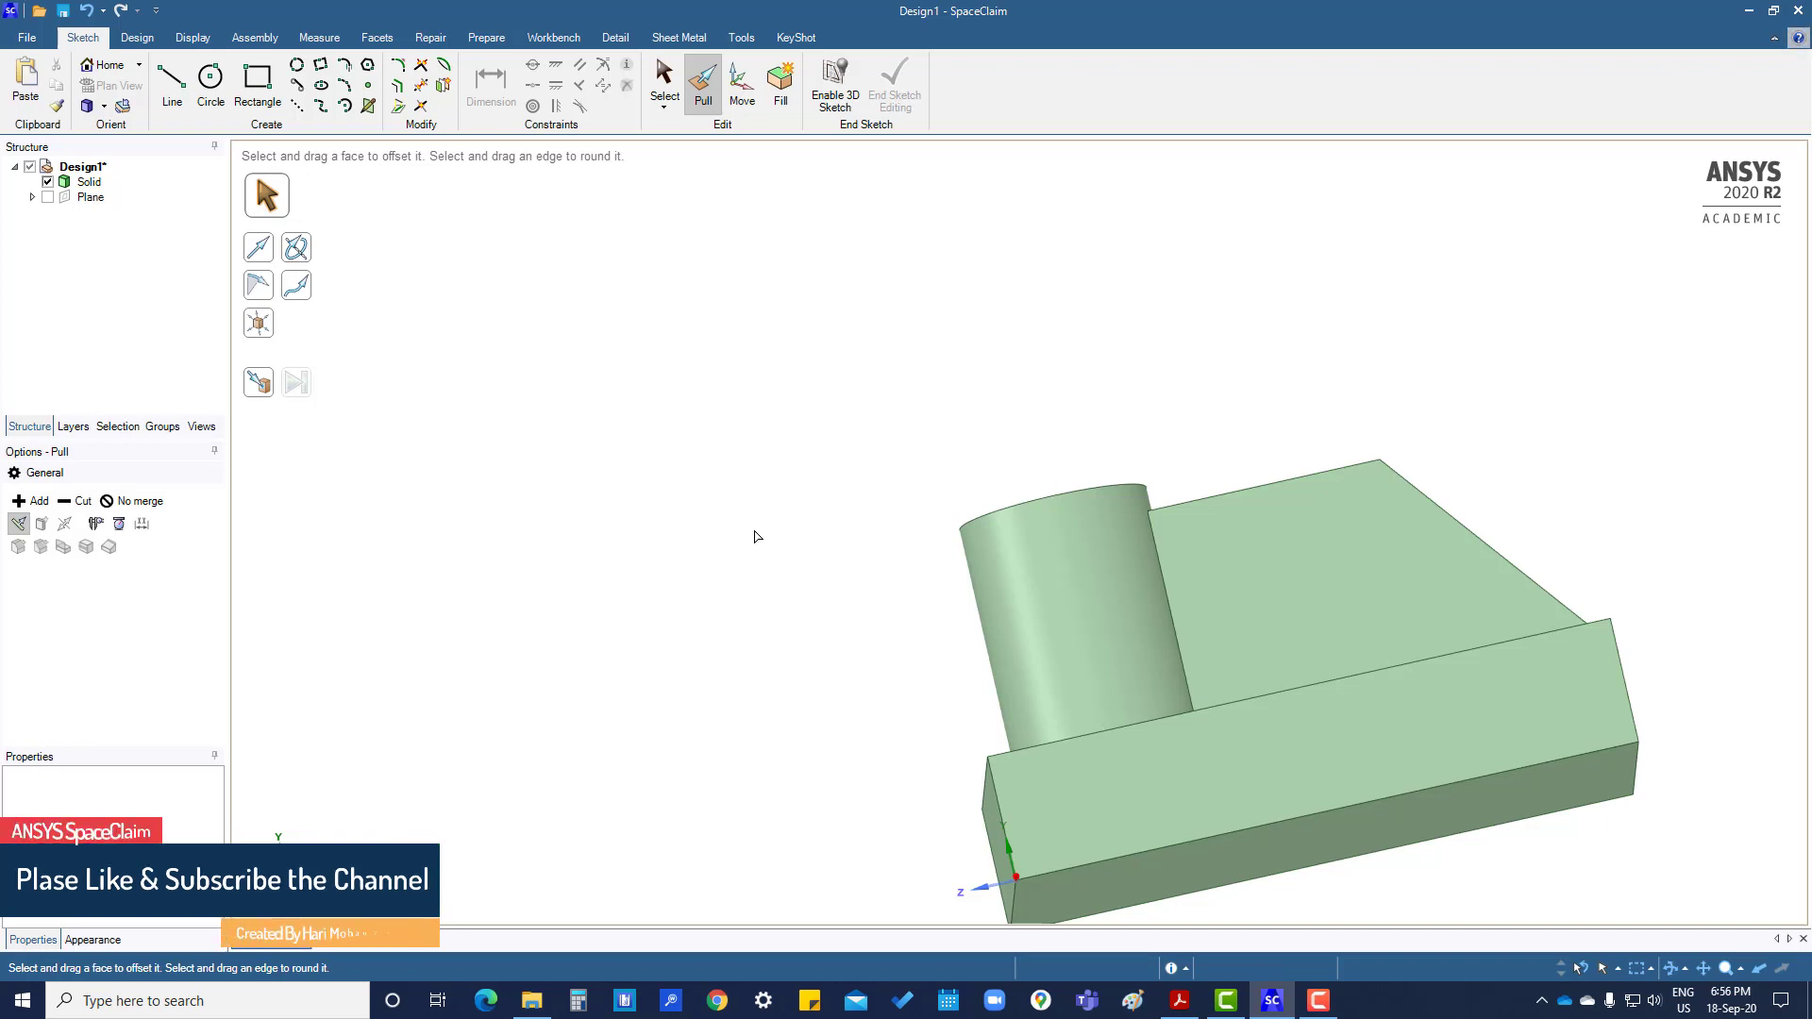
{"action": "key", "text": "s"}
{"action": "left_click", "coordinate": [1323, 646]}
{"action": "scroll", "coordinate": [1323, 642], "scroll_direction": "down", "scroll_amount": 5}
{"action": "middle_click_drag", "start_coordinate": [1324, 644], "coordinate": [837, 732]}
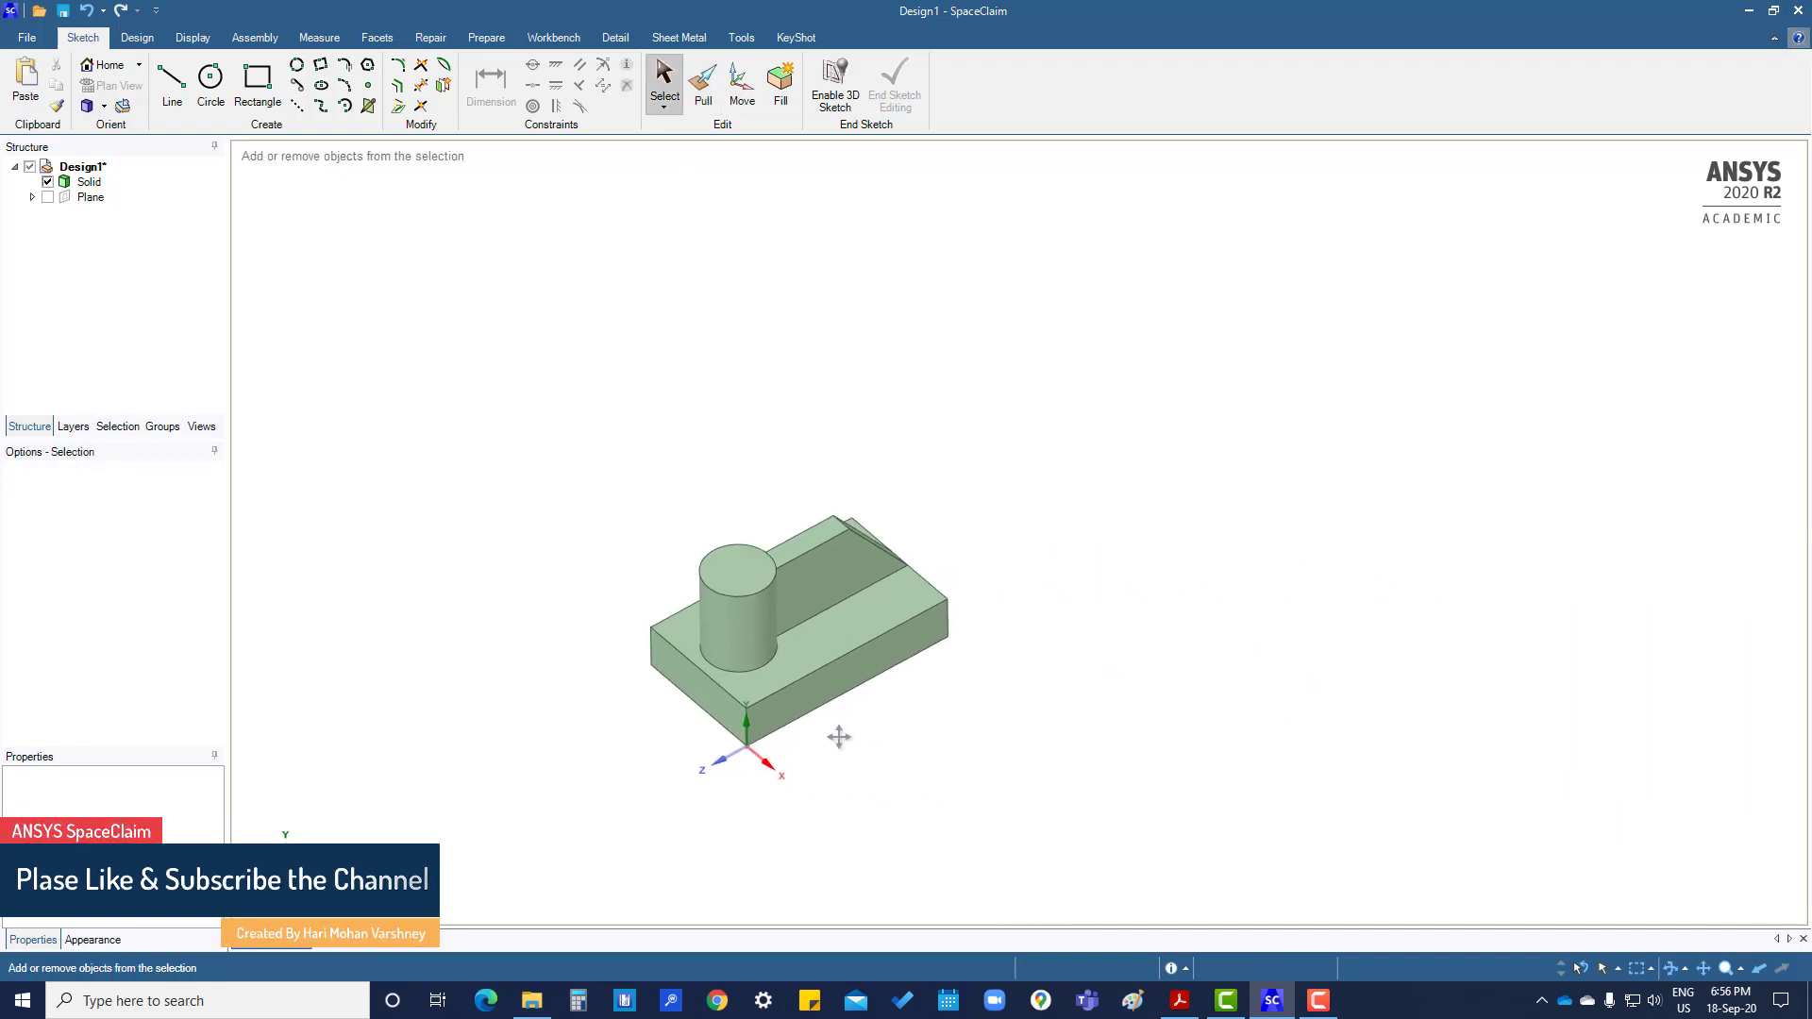
{"action": "scroll", "coordinate": [773, 602], "scroll_direction": "up", "scroll_amount": 5}
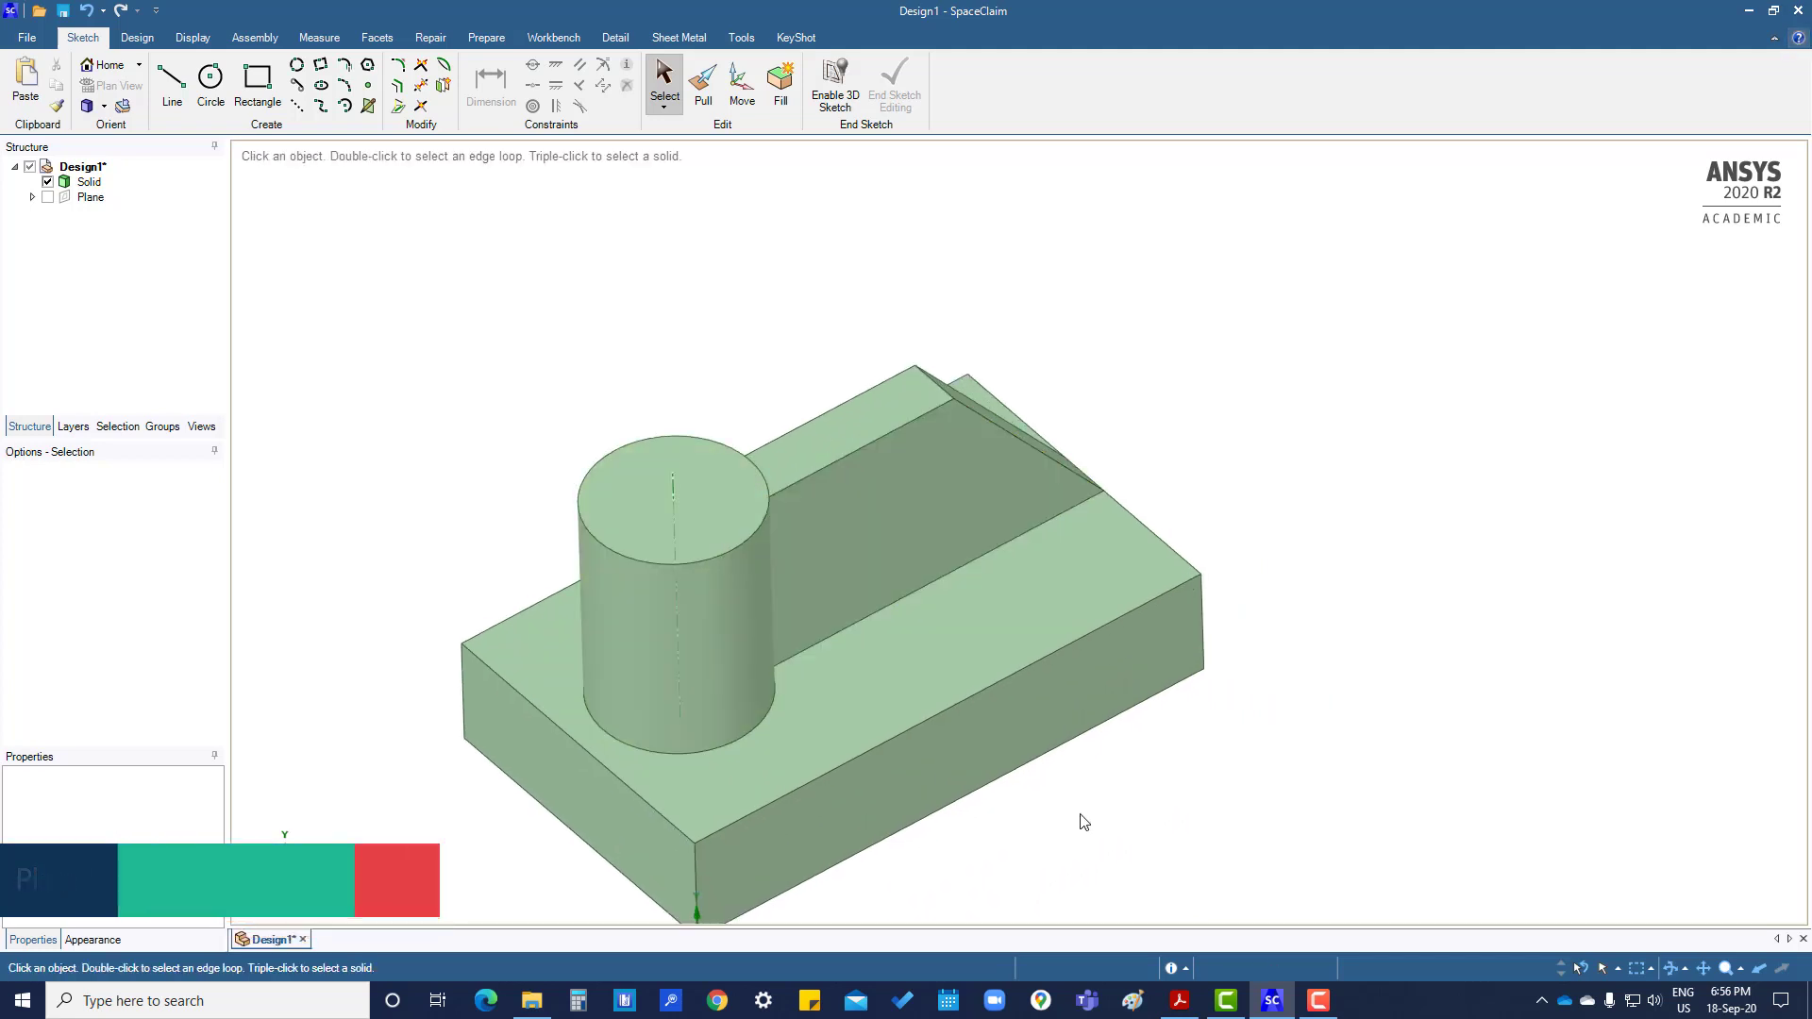